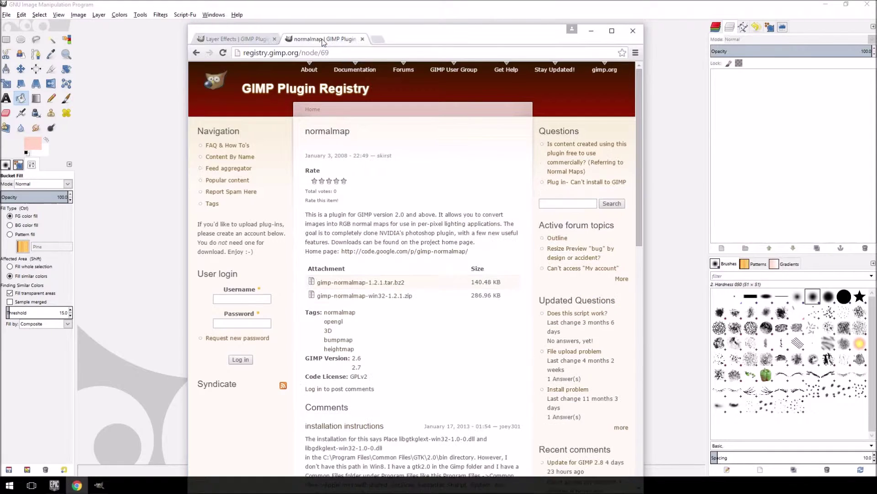
Step: Switch from the browser to GIMP and create a new 1024 × 1024 px image
{"action": "left_click", "coordinate": [239, 41]}
{"action": "left_click", "coordinate": [588, 33]}
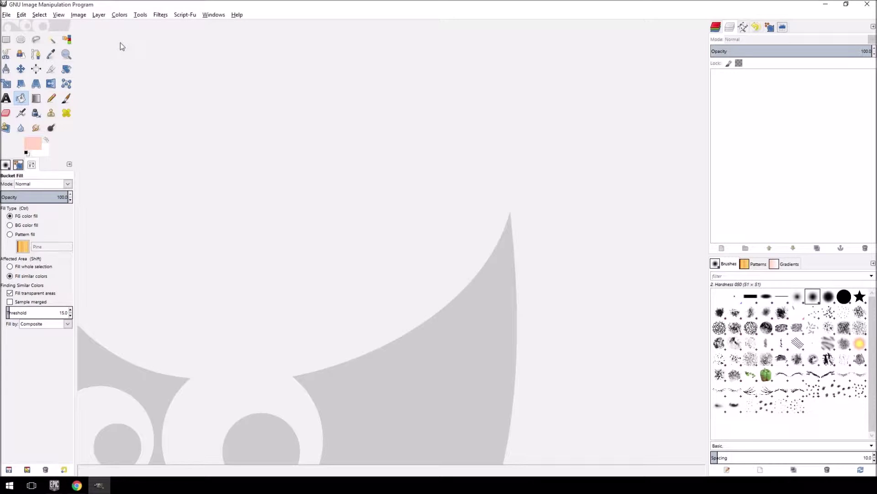
{"action": "left_click", "coordinate": [7, 16]}
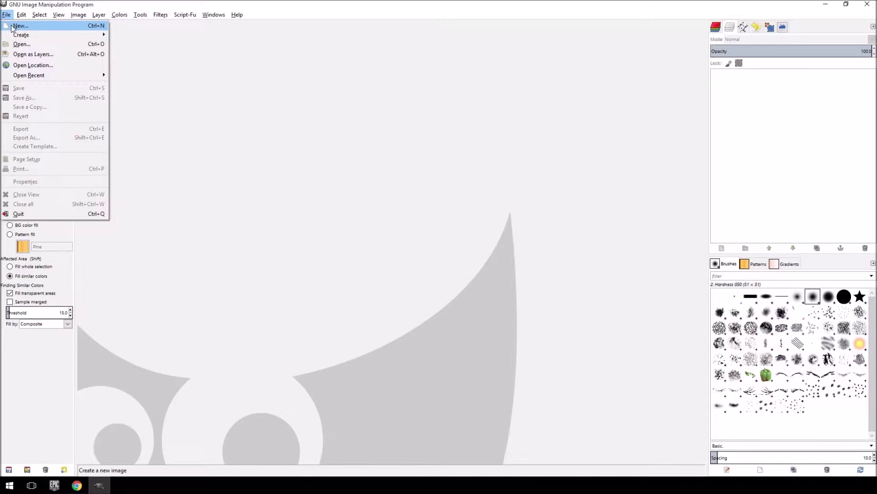
{"action": "left_click", "coordinate": [20, 26]}
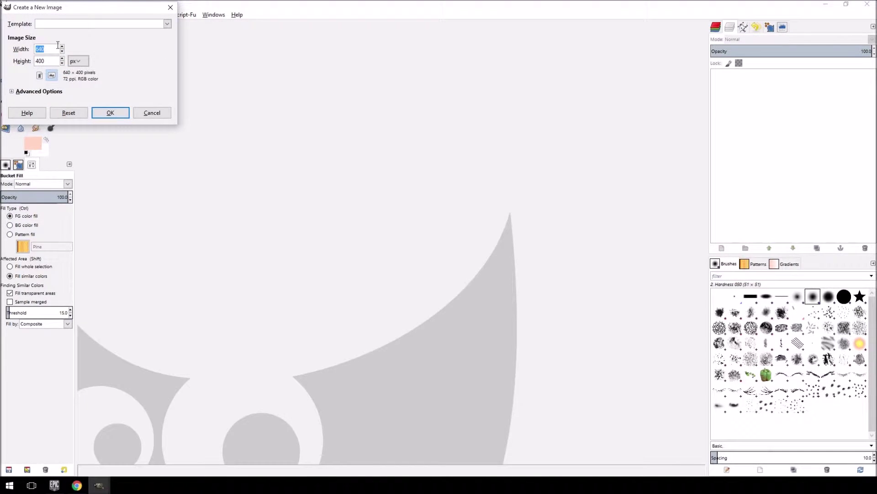
{"action": "key", "text": "Tab"}
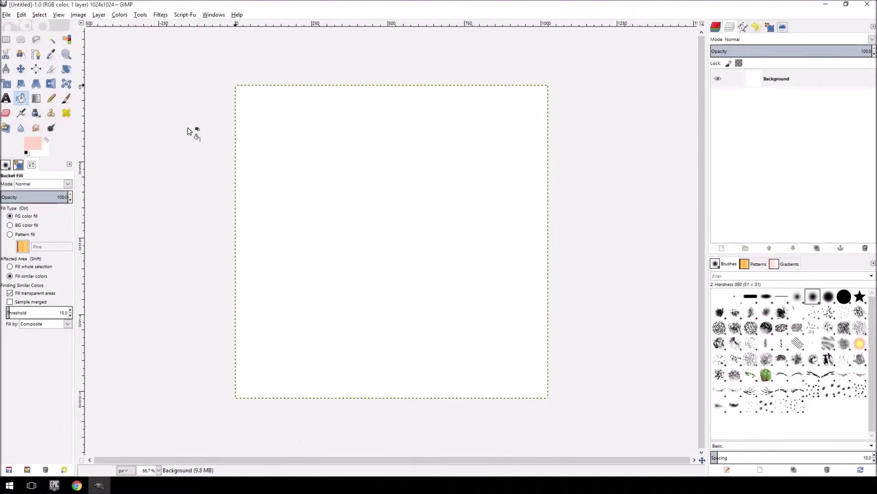
{"action": "left_click", "coordinate": [110, 112]}
Step: Add a transparent 1024 × 1024 px layer named BORDER above the Background layer
{"action": "left_click", "coordinate": [722, 248]}
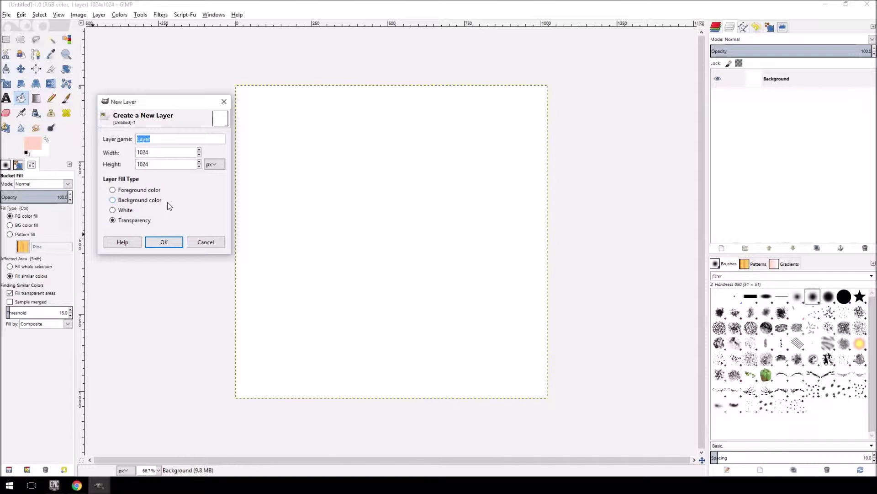
{"action": "type", "text": "BORDER"}
{"action": "left_click", "coordinate": [164, 241]}
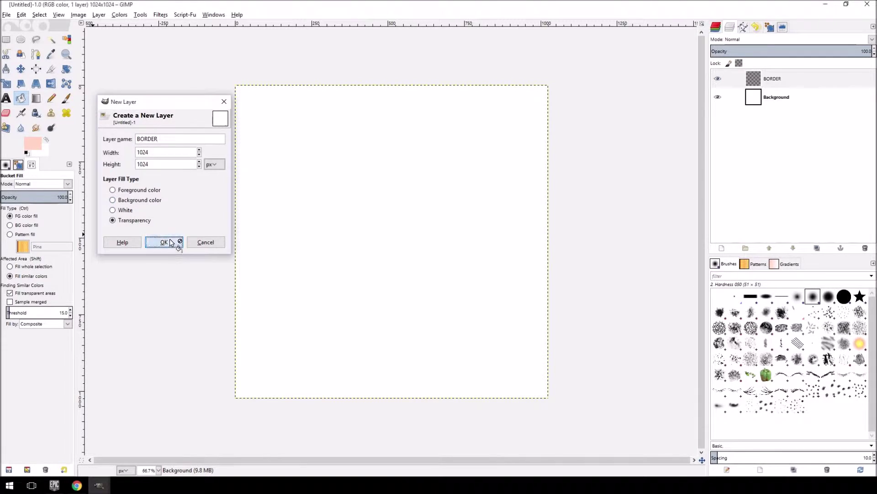
{"action": "left_click", "coordinate": [731, 79]}
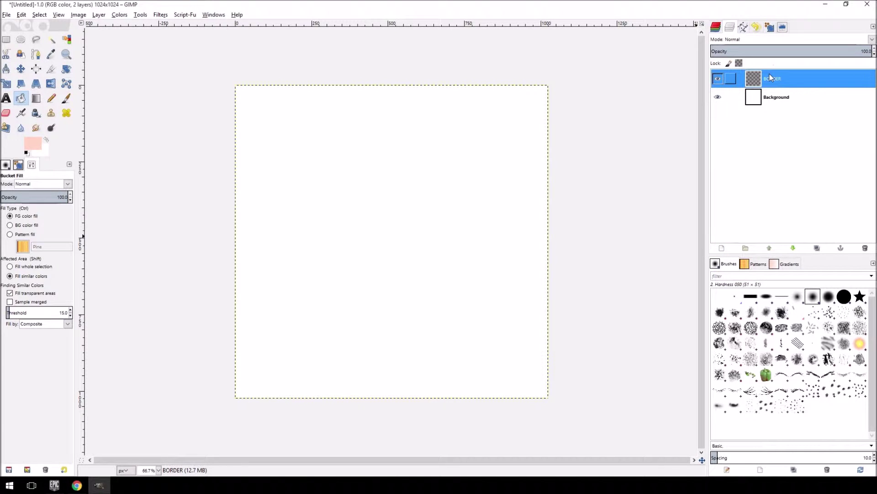
Step: Select the whole canvas and stroke the selection on the BORDER layer with a solid black (000000) 6 px line
{"action": "left_click", "coordinate": [39, 15]}
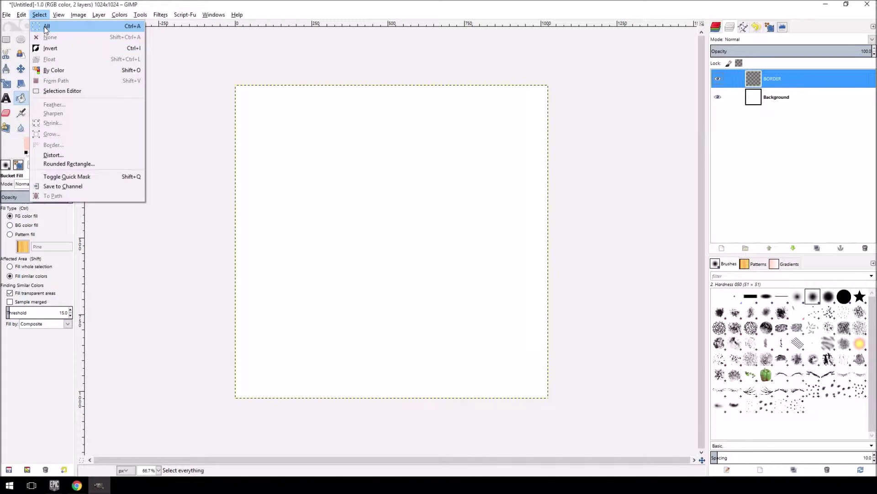
{"action": "left_click", "coordinate": [44, 26]}
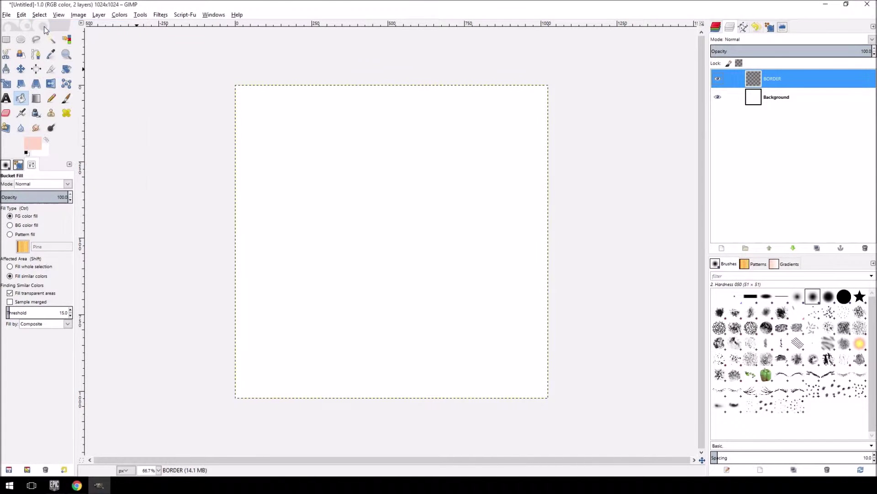
{"action": "left_click", "coordinate": [23, 15]}
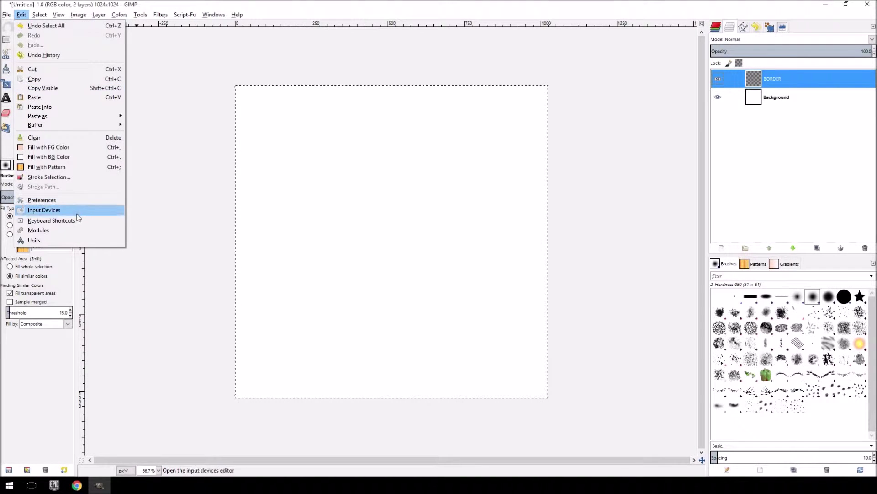
{"action": "left_click", "coordinate": [64, 177]}
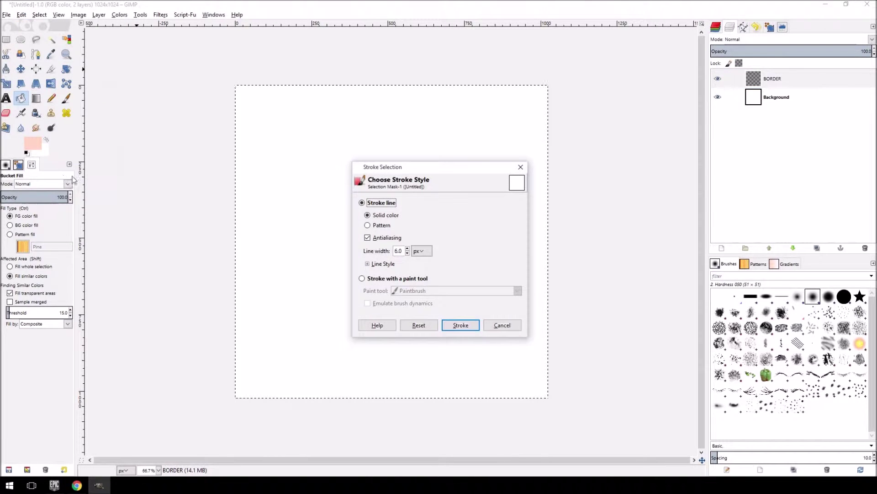
{"action": "left_click", "coordinate": [33, 143]}
{"action": "left_click", "coordinate": [576, 231]}
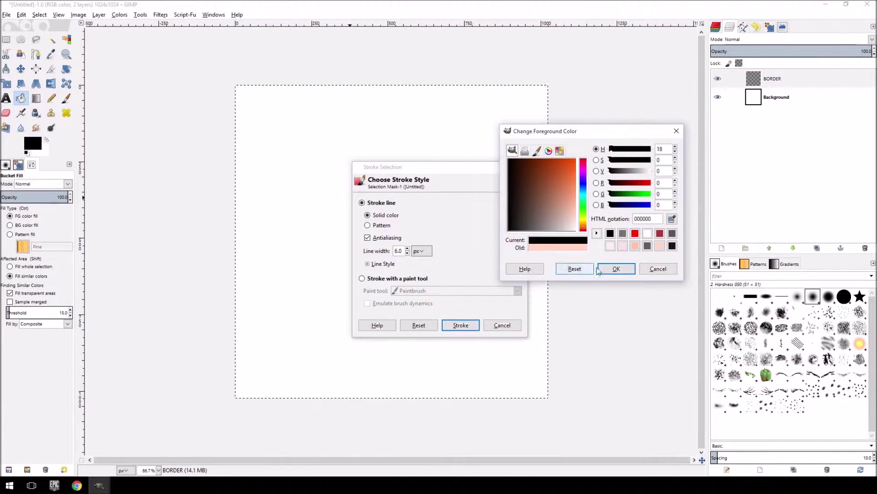
{"action": "left_click", "coordinate": [617, 269]}
{"action": "left_click", "coordinate": [463, 326]}
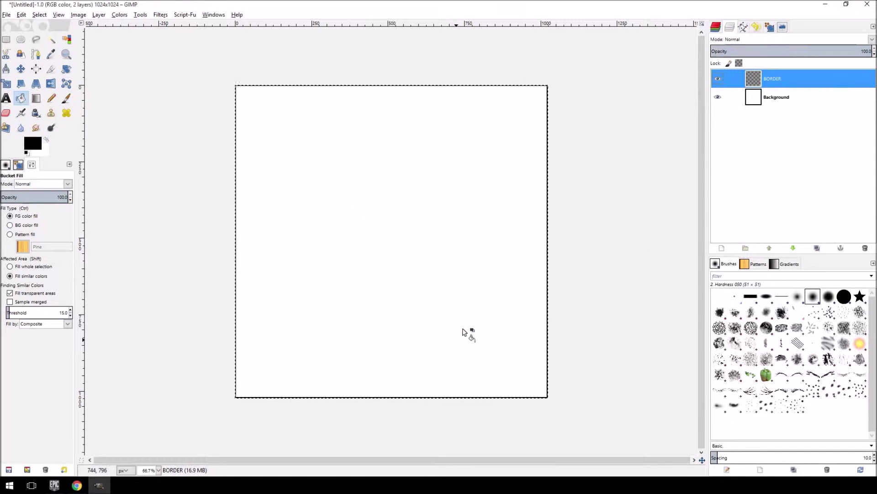
Step: Stroke the canvas selection on the BORDER layer again with a line width of 14 px
{"action": "left_click", "coordinate": [22, 14]}
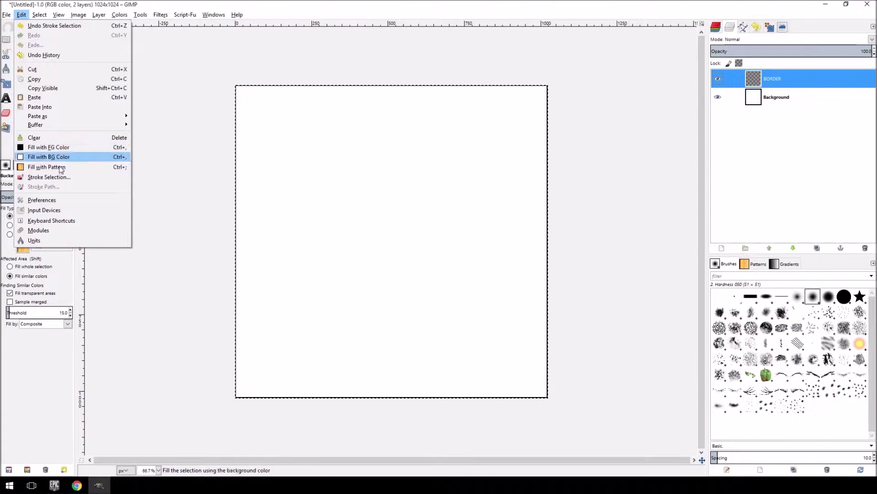
{"action": "left_click", "coordinate": [67, 181]}
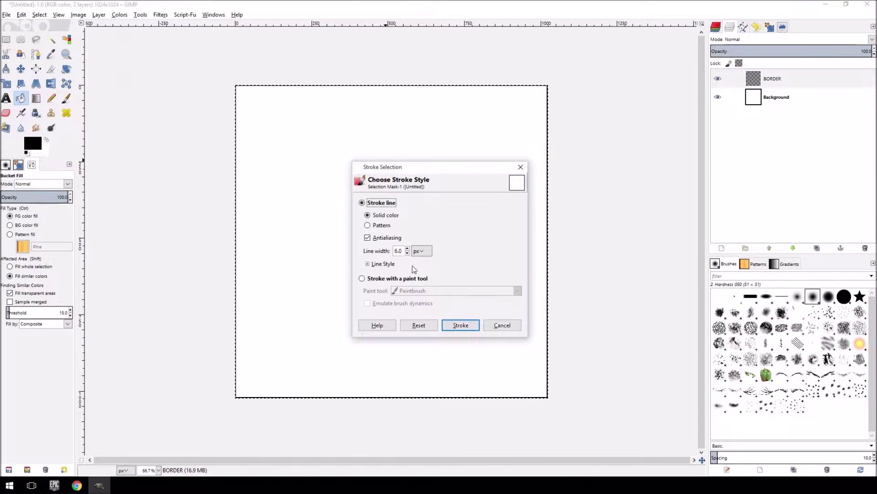
{"action": "left_click", "coordinate": [408, 249]}
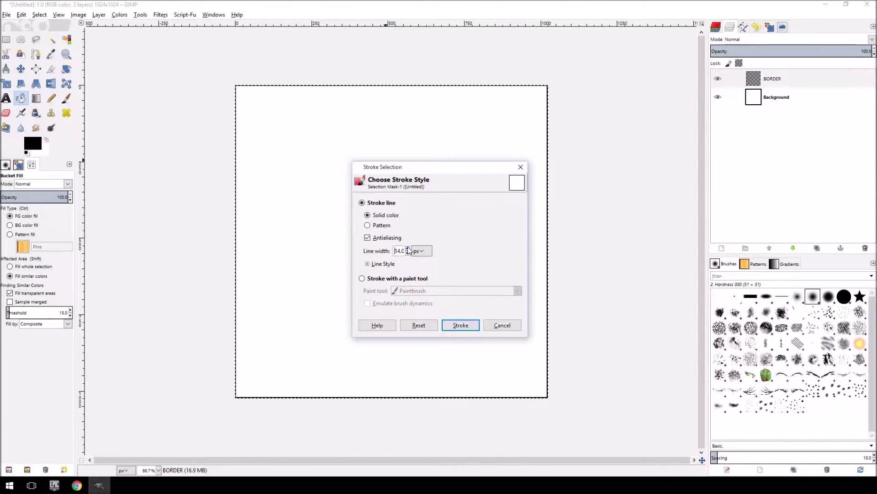
{"action": "left_click", "coordinate": [463, 325]}
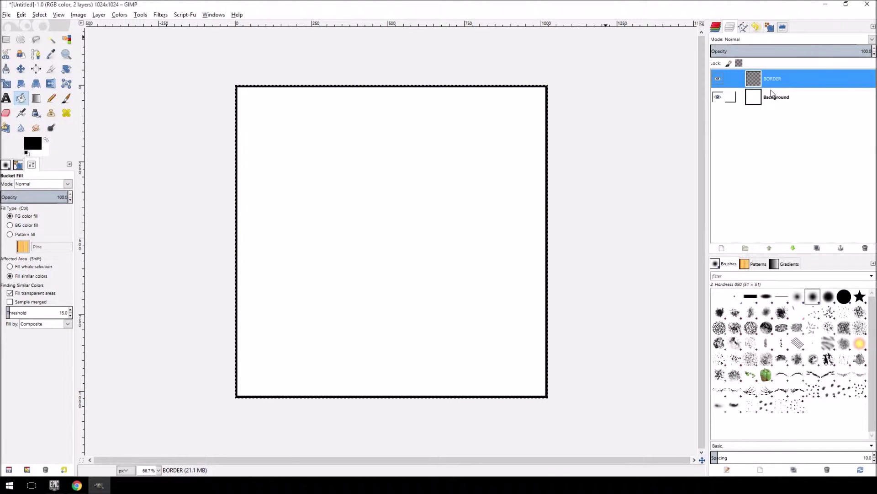
Step: Add a transparent layer named BACKGROUND above BORDER and bucket-fill it with black
{"action": "left_click", "coordinate": [722, 248]}
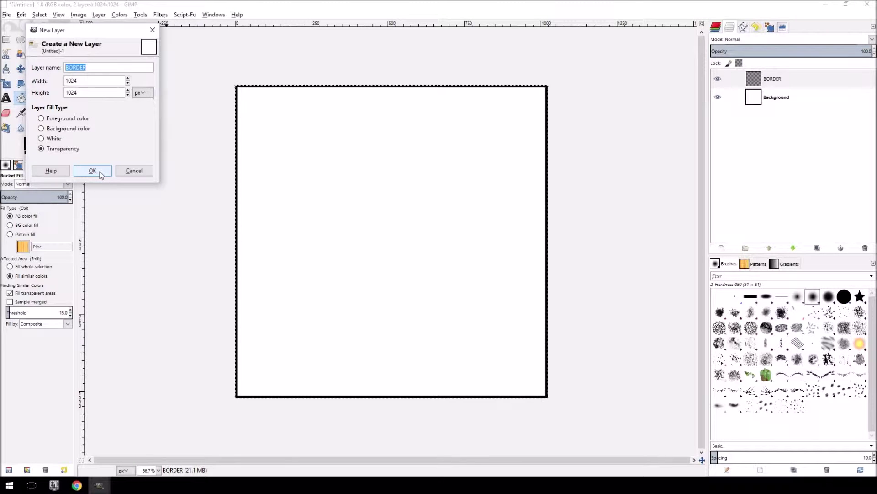
{"action": "left_click", "coordinate": [111, 67]}
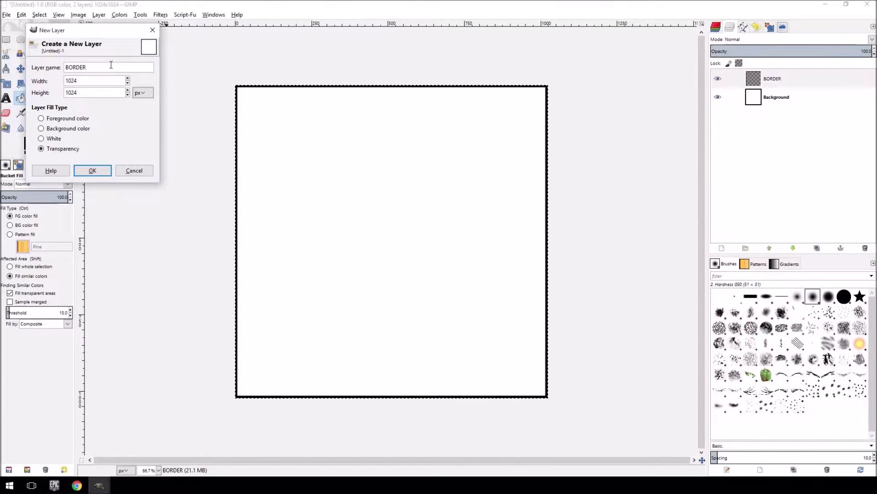
{"action": "key", "text": "BackSpace"}
{"action": "key", "text": "BackSpace"}
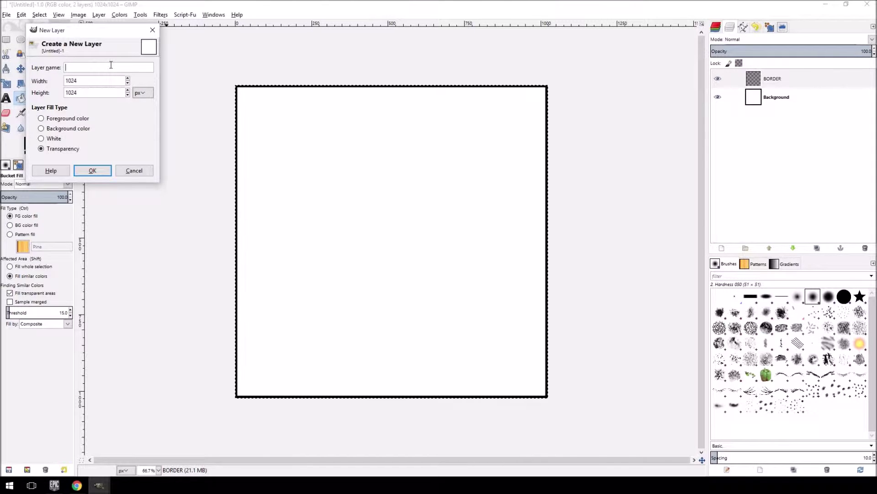
{"action": "type", "text": "BACKGROUN"}
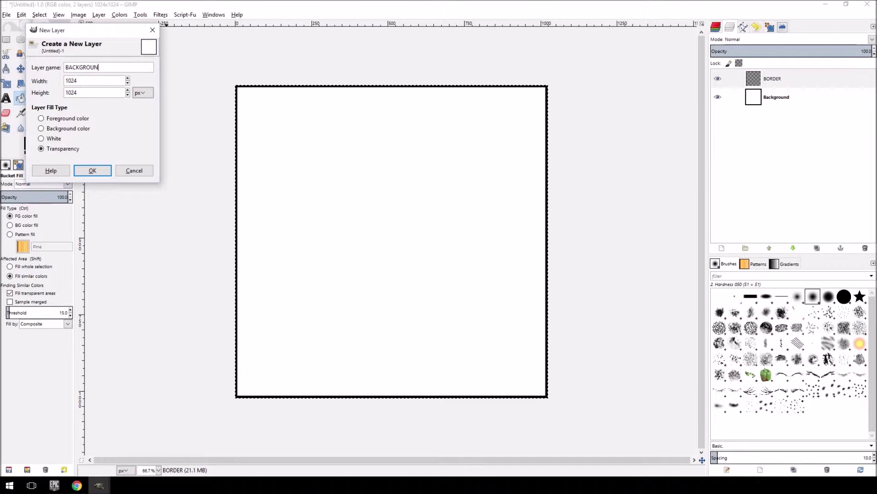
{"action": "type", "text": "D"}
{"action": "key", "text": "Return"}
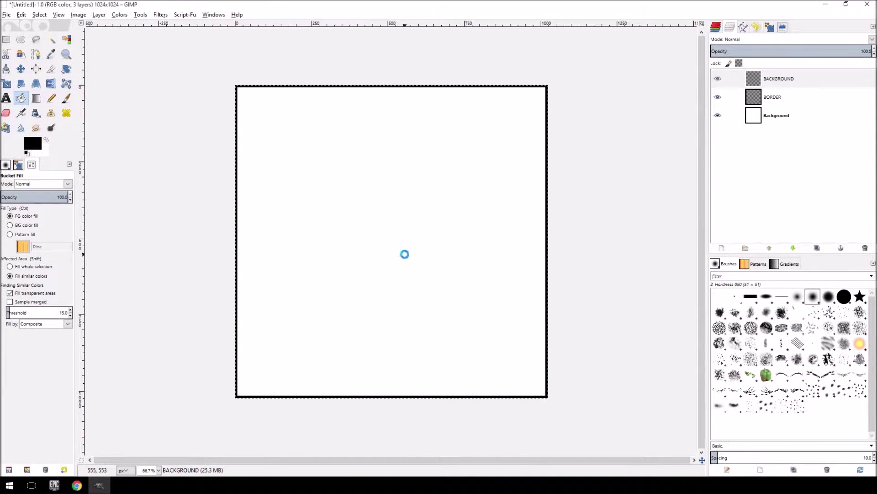
{"action": "left_click", "coordinate": [405, 254]}
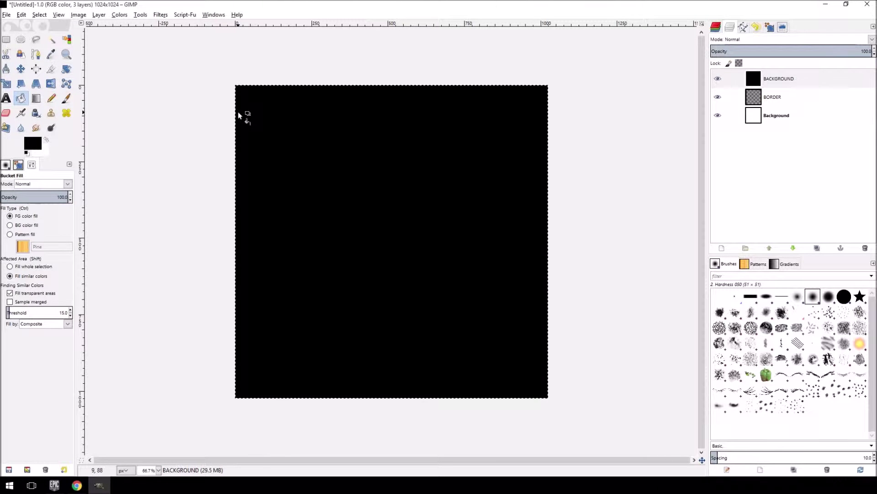
Step: Add a transparent layer named PANEL above BACKGROUND and make it the active layer
{"action": "left_click", "coordinate": [6, 39]}
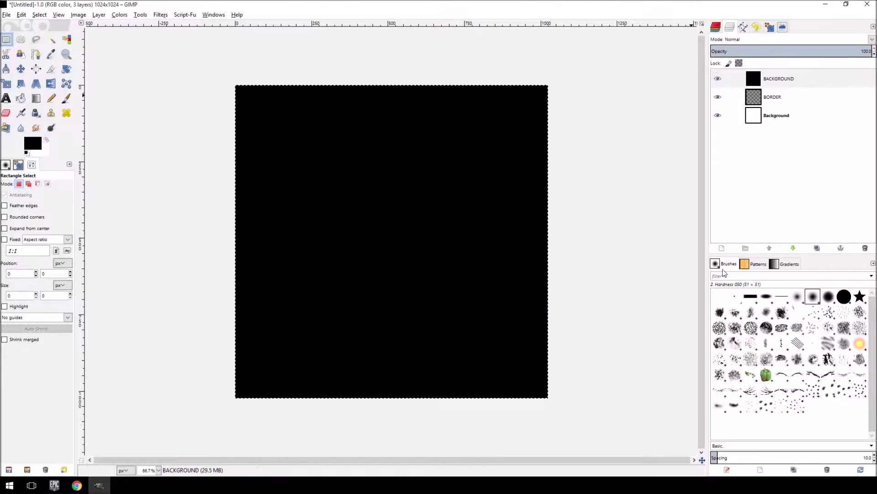
{"action": "left_click", "coordinate": [722, 247]}
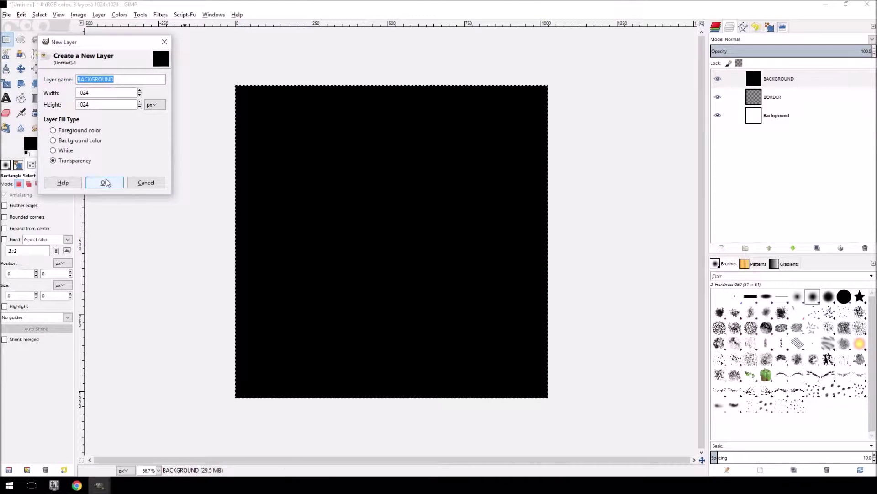
{"action": "type", "text": "PANE"}
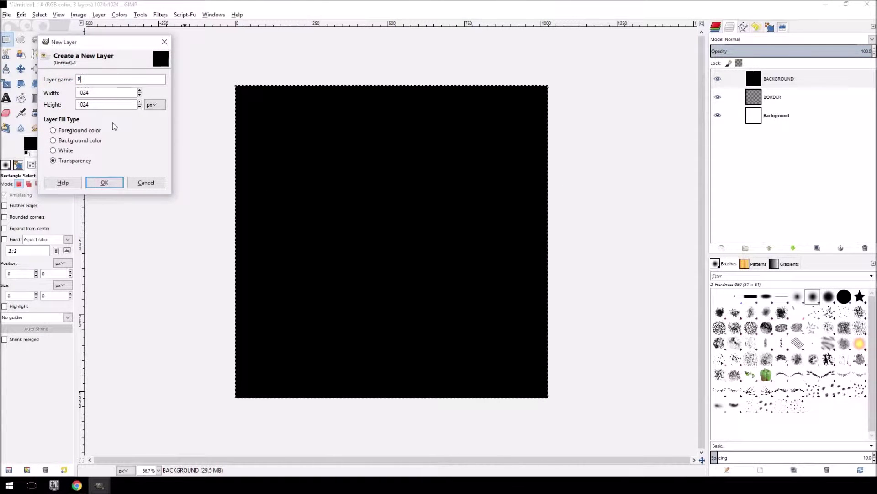
{"action": "key", "text": "Return"}
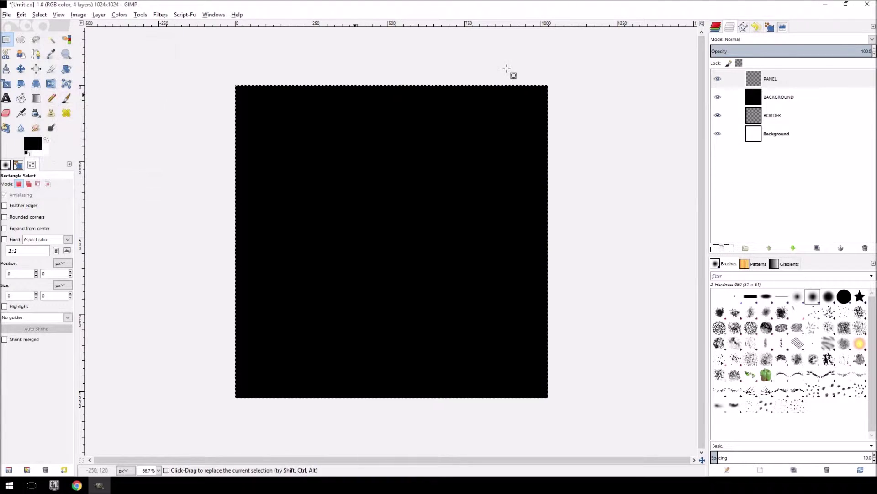
{"action": "right_click", "coordinate": [779, 79]}
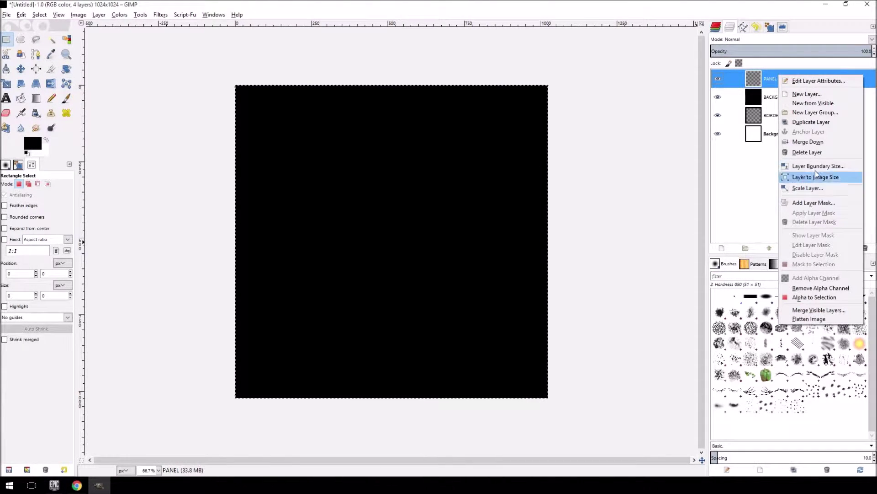
{"action": "left_click", "coordinate": [726, 207]}
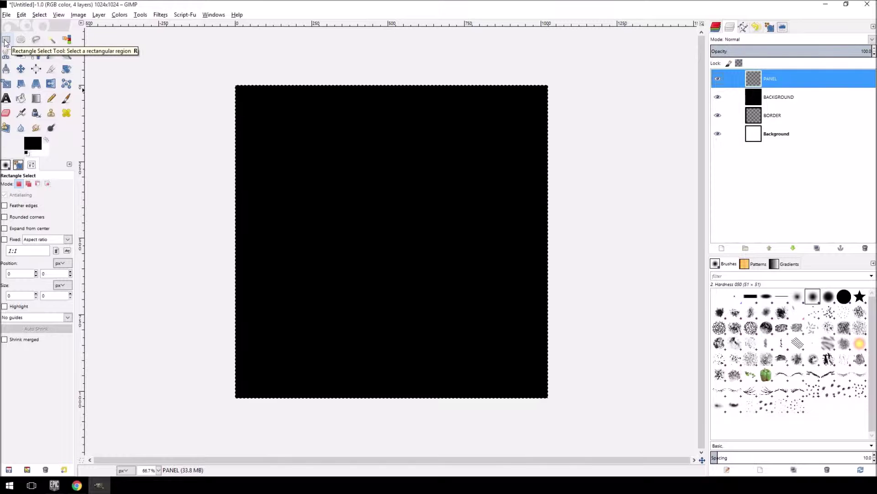
Step: Draw a rounded-corner rectangular selection about 997 × 594 px across the middle of the canvas, with a corner radius of 20
{"action": "left_click", "coordinate": [6, 218]}
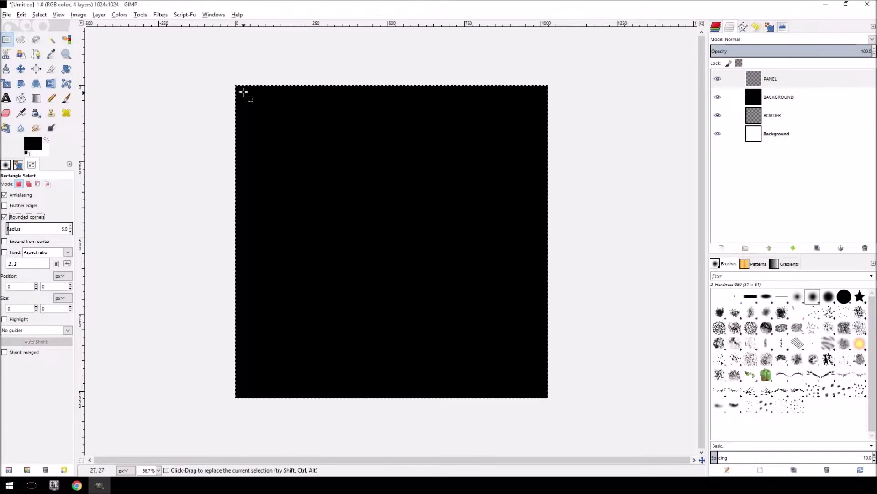
{"action": "left_click_drag", "start_coordinate": [239, 92], "coordinate": [539, 269]}
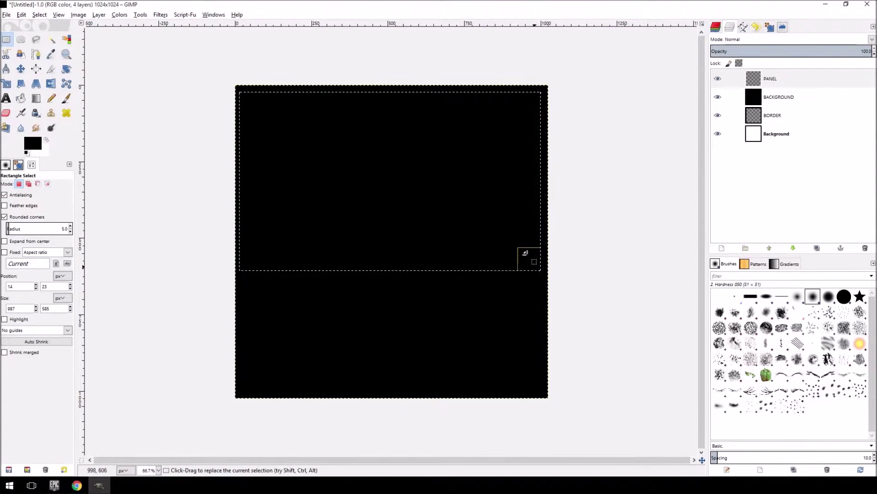
{"action": "left_click_drag", "start_coordinate": [249, 97], "coordinate": [251, 149]}
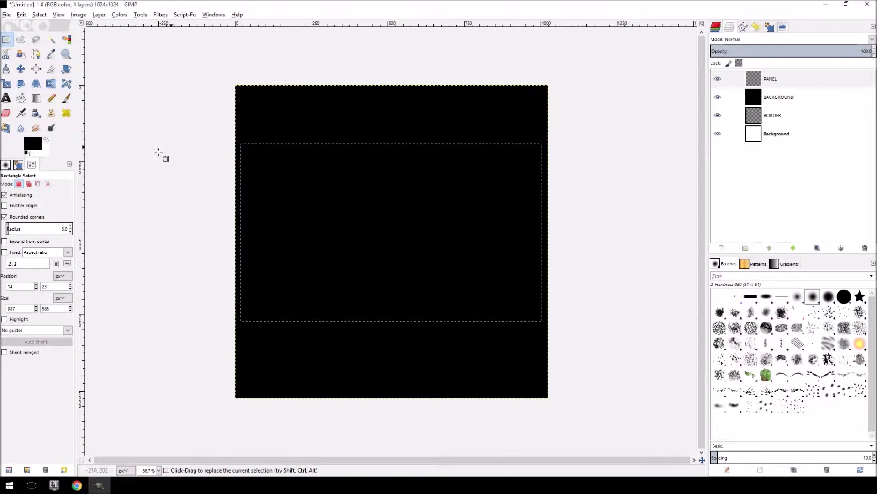
{"action": "left_click", "coordinate": [70, 226]}
{"action": "left_click_drag", "start_coordinate": [70, 226], "coordinate": [70, 232]}
{"action": "left_click_drag", "start_coordinate": [239, 142], "coordinate": [543, 323]}
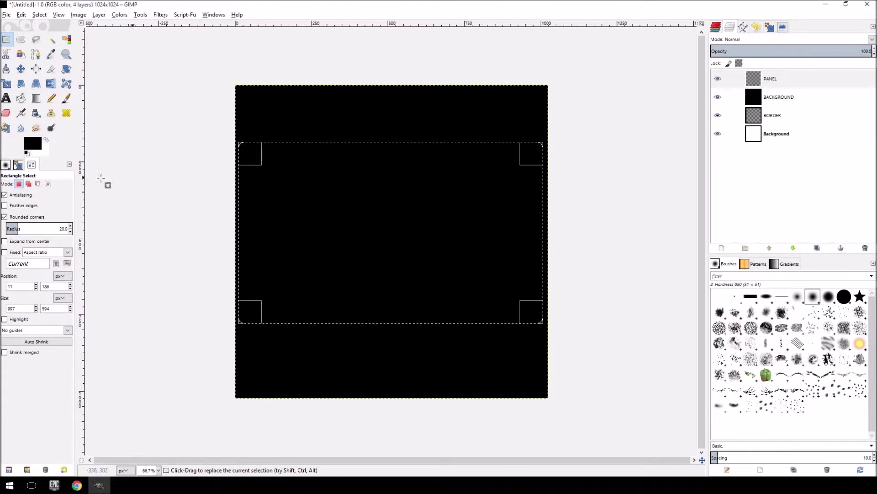
Step: Set the corner radius of the rectangular selection to 30
{"action": "left_click", "coordinate": [71, 226]}
{"action": "left_click", "coordinate": [70, 227]}
{"action": "left_click", "coordinate": [71, 226]}
{"action": "left_click", "coordinate": [70, 227]}
{"action": "left_click", "coordinate": [71, 226]}
{"action": "left_click", "coordinate": [70, 227]}
{"action": "left_click", "coordinate": [71, 226]}
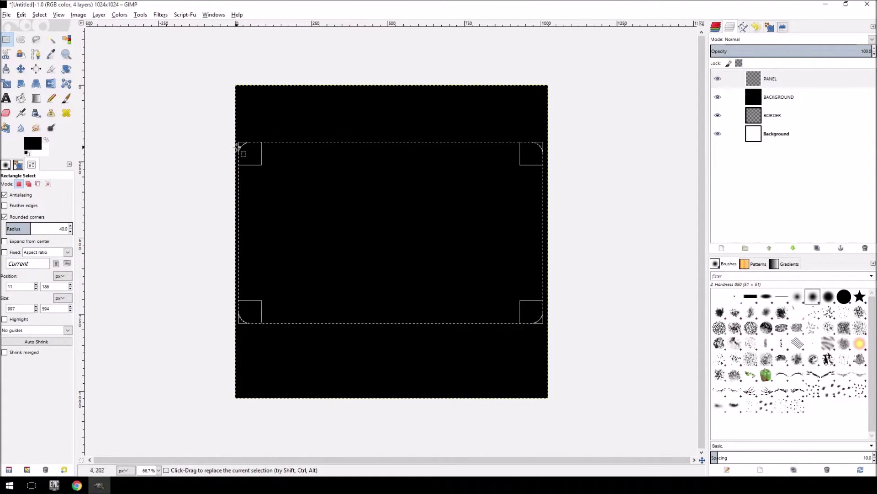
{"action": "left_click", "coordinate": [70, 231]}
{"action": "left_click", "coordinate": [71, 231]}
{"action": "left_click", "coordinate": [71, 232]}
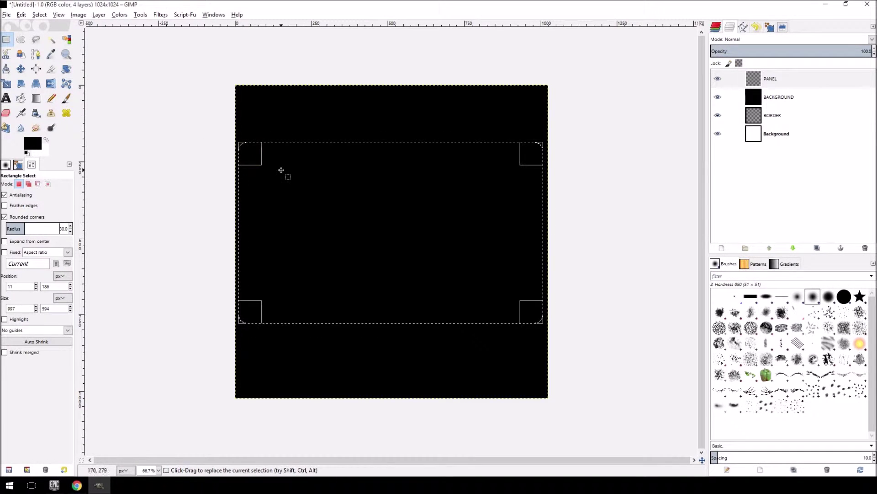
Step: Bucket-fill the large rounded selection on the PANEL layer with white
{"action": "left_click", "coordinate": [20, 102]}
{"action": "key", "text": "x"}
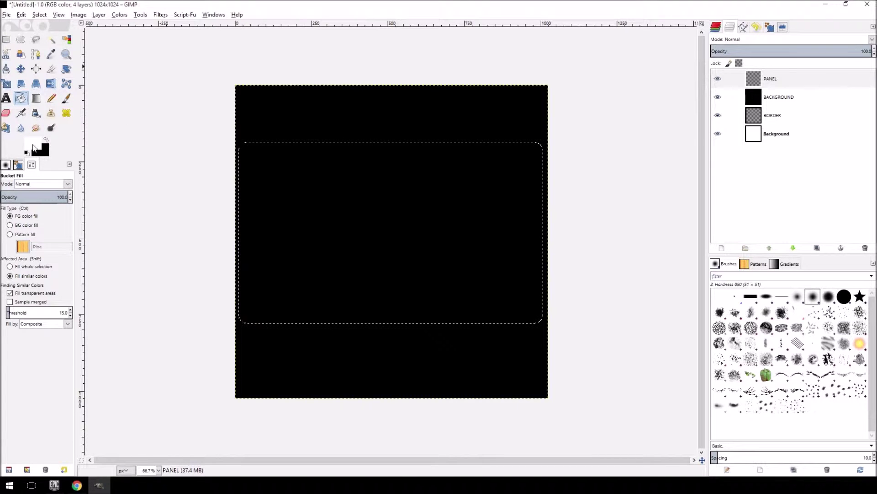
{"action": "left_click", "coordinate": [372, 228]}
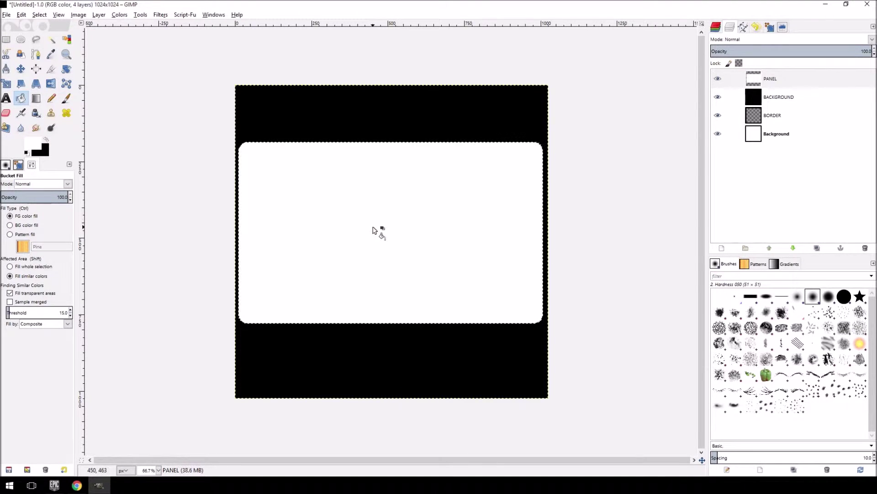
Step: Draw a rounded selection about 483 × 157 px in the canvas's upper-left corner and add a transparent layer named PANEL_TOP
{"action": "left_click", "coordinate": [6, 39]}
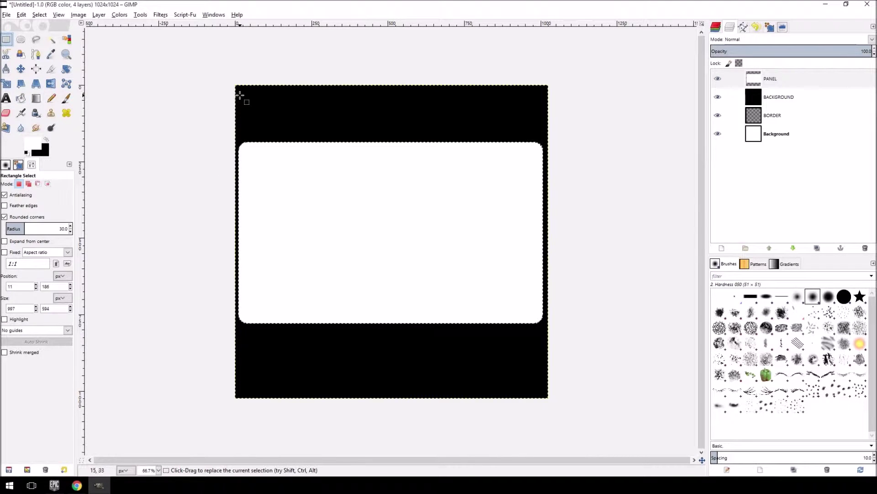
{"action": "mouse_move", "coordinate": [239, 88]}
{"action": "left_mouse_down"}
{"action": "mouse_move", "coordinate": [294, 126]}
{"action": "mouse_move", "coordinate": [395, 138]}
{"action": "mouse_move", "coordinate": [387, 136]}
{"action": "left_mouse_up"}
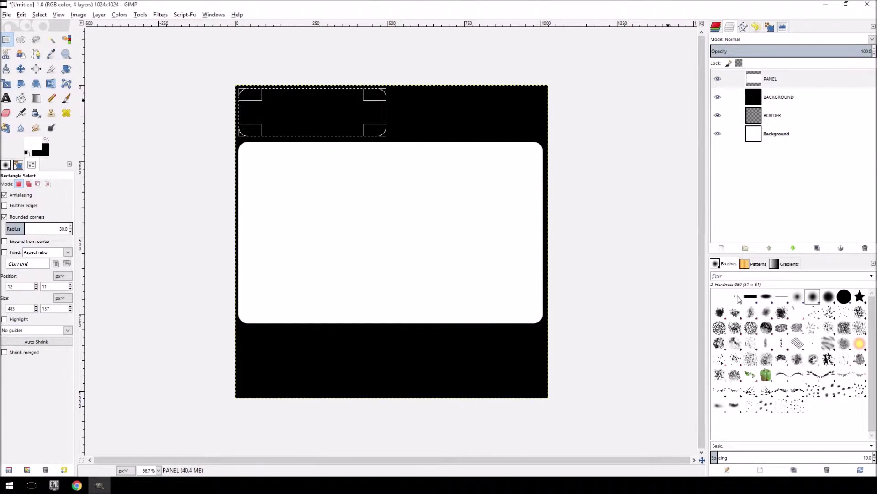
{"action": "left_click", "coordinate": [723, 248]}
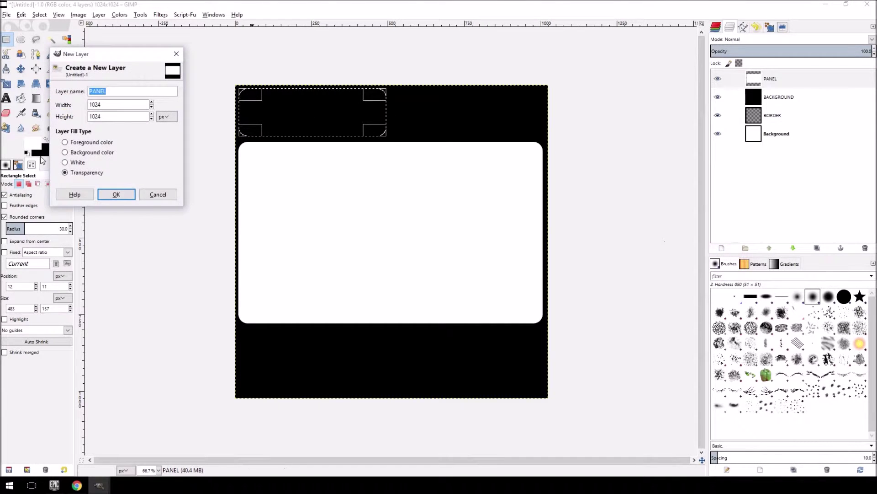
{"action": "type", "text": "PANEL_TO"}
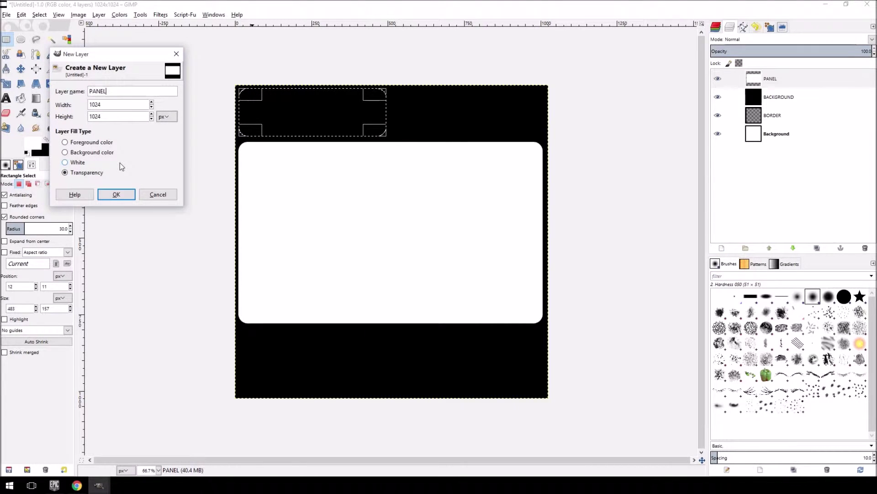
{"action": "type", "text": "P"}
{"action": "key", "text": "Return"}
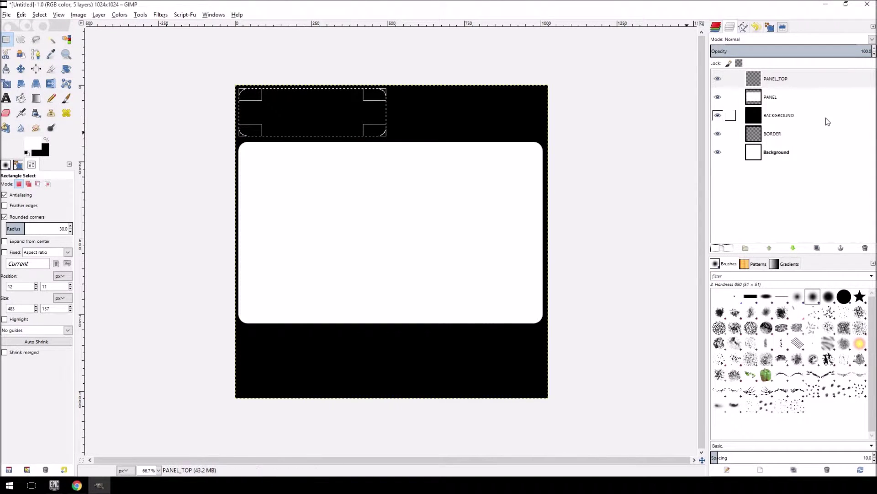
Step: Bucket-fill the upper-left rounded selection with white on the PANEL_TOP layer
{"action": "left_click", "coordinate": [732, 79]}
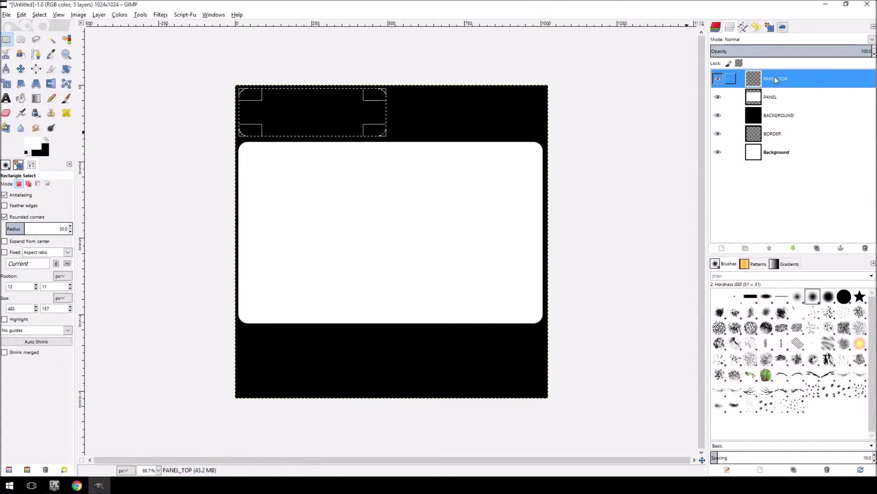
{"action": "left_click", "coordinate": [20, 98]}
{"action": "left_click", "coordinate": [320, 108]}
Step: Draw a matching rounded selection about 484 × 159 px in the canvas's upper-right corner and fill it white on PANEL_TOP
{"action": "left_click", "coordinate": [6, 39]}
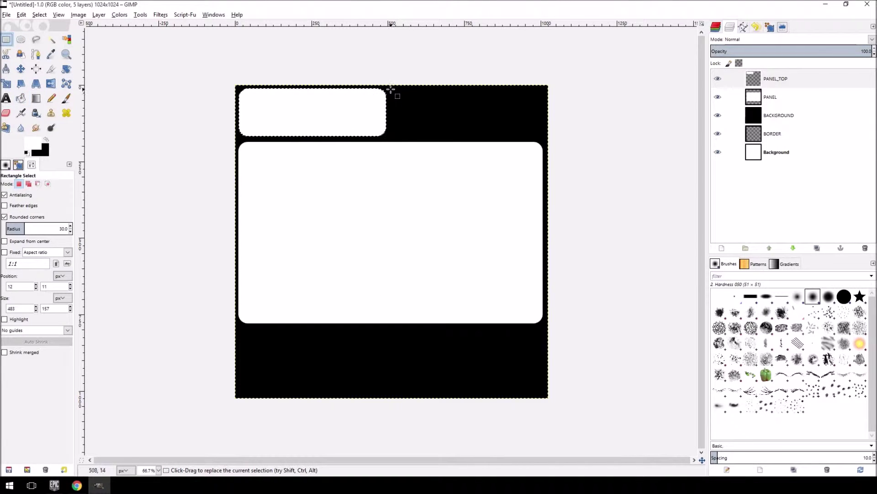
{"action": "left_click_drag", "start_coordinate": [391, 90], "coordinate": [545, 141]}
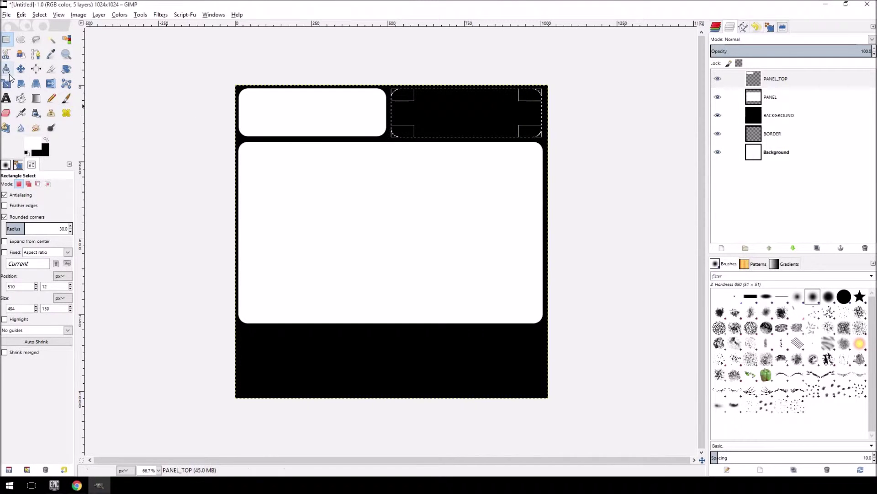
{"action": "left_click", "coordinate": [21, 100]}
{"action": "left_click", "coordinate": [504, 117]}
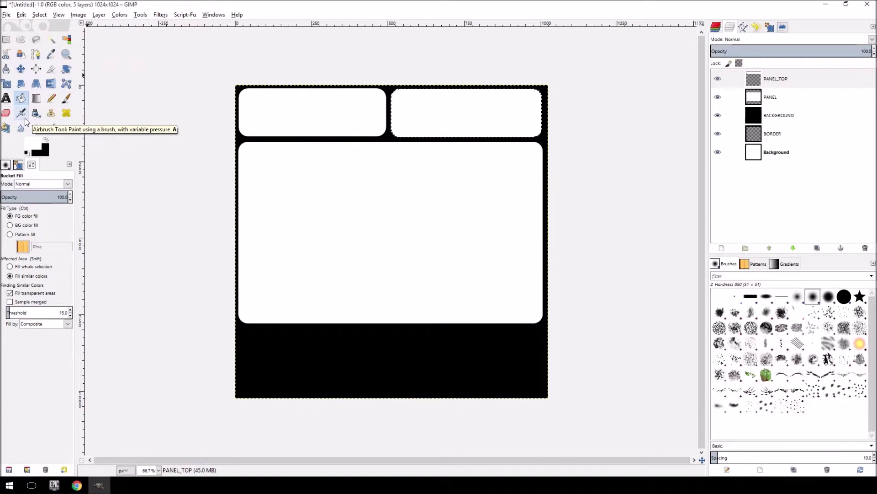
Step: Draw a rectangular selection about 996 × 217 px below the main panel with corner radius 10, and add a new transparent layer
{"action": "left_click", "coordinate": [6, 39]}
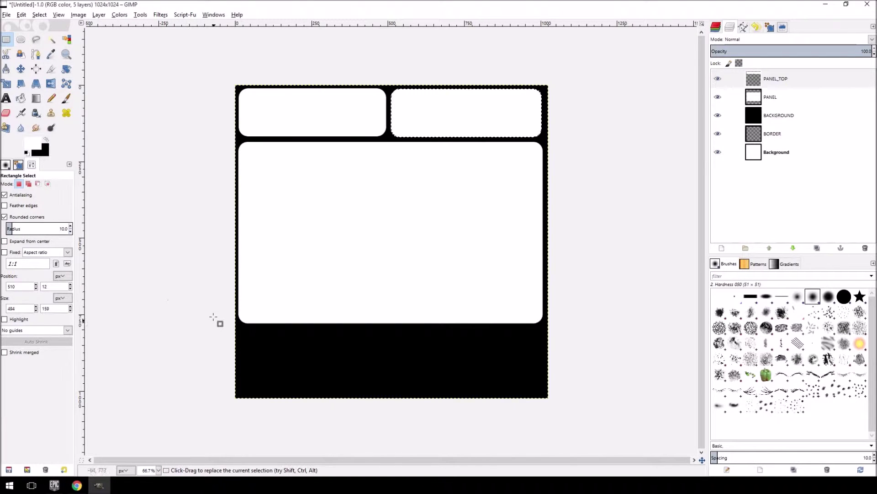
{"action": "left_click_drag", "start_coordinate": [239, 326], "coordinate": [542, 392]}
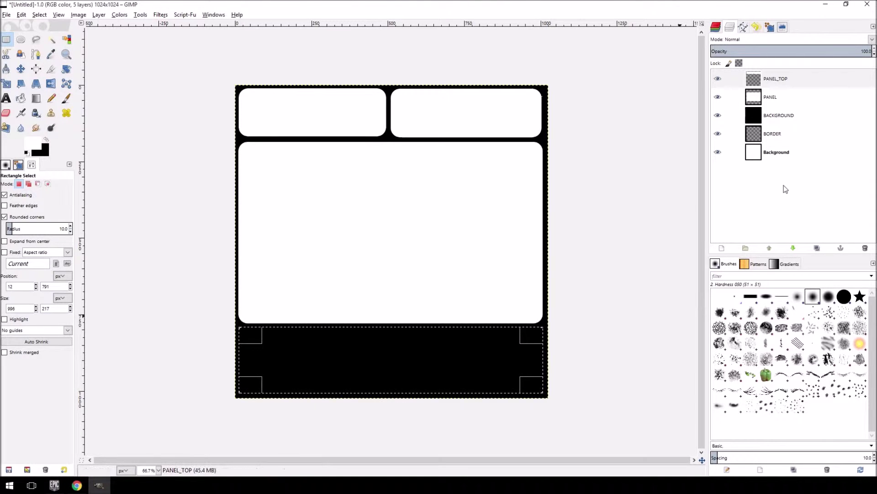
{"action": "left_click", "coordinate": [723, 248]}
{"action": "left_click", "coordinate": [129, 205]}
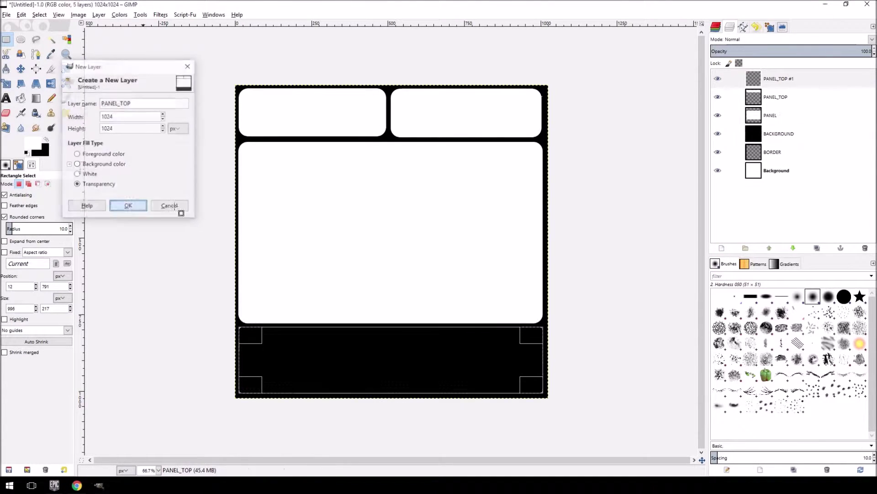
Step: Rename the new topmost layer as PANEL_B
{"action": "right_click", "coordinate": [800, 78]}
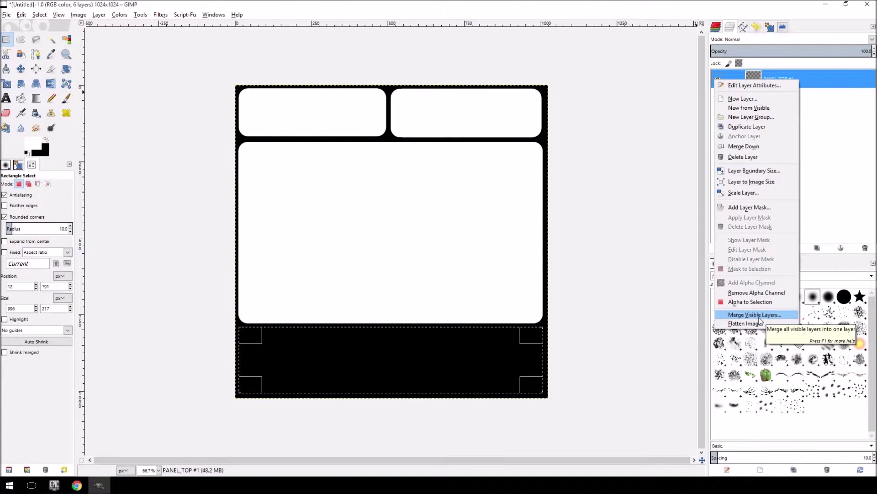
{"action": "left_click", "coordinate": [832, 123]}
{"action": "double_click", "coordinate": [802, 78]}
{"action": "left_click", "coordinate": [711, 83]}
{"action": "left_click_drag", "start_coordinate": [157, 116], "coordinate": [36, 108]}
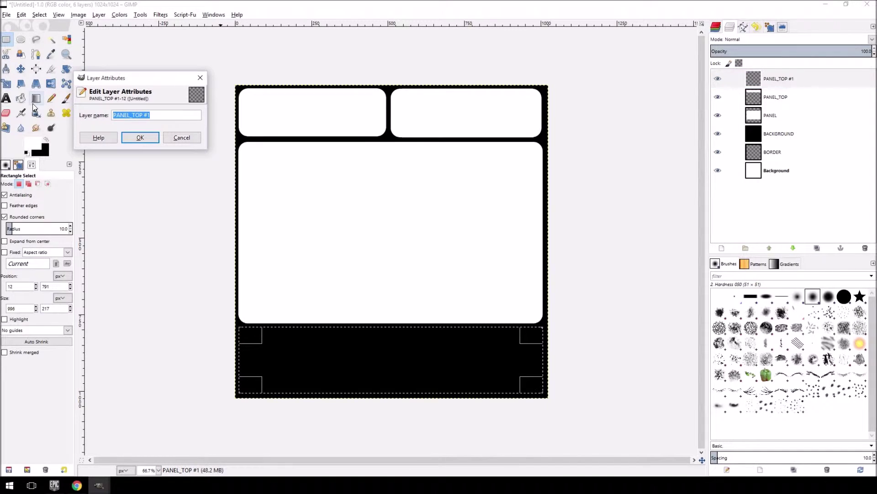
{"action": "type", "text": "p"}
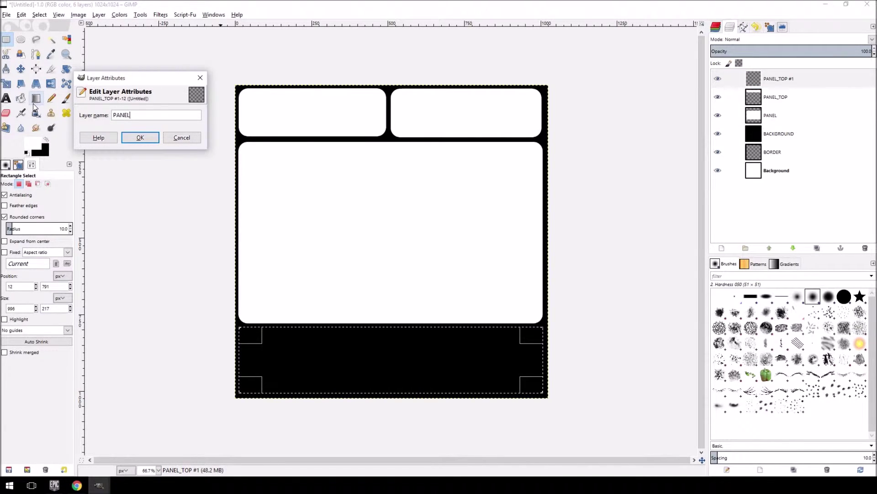
{"action": "type", "text": "ANEL_B"}
{"action": "key", "text": "Return"}
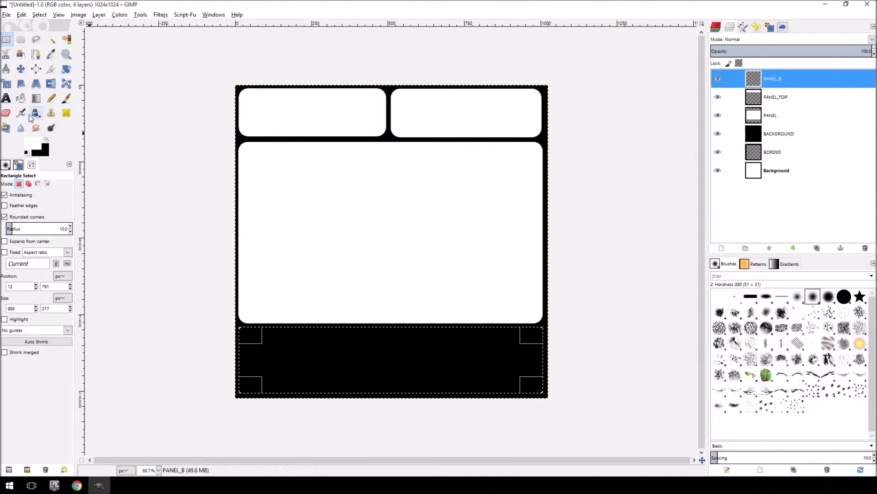
Step: Bucket-fill the selection below the main panel with white on the PANEL_B layer
{"action": "left_click", "coordinate": [21, 98]}
{"action": "left_click", "coordinate": [349, 407]}
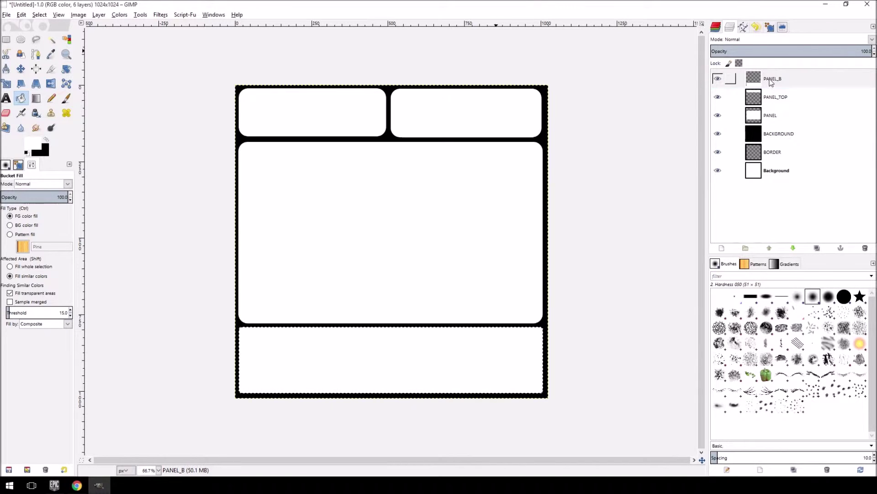
{"action": "left_click", "coordinate": [736, 79]}
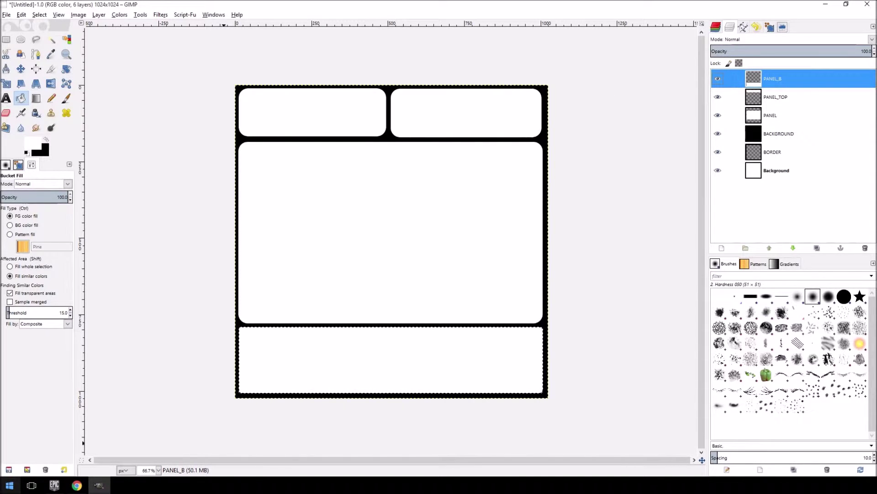
Step: Switch to File Explorer and open the Textures\cgtextures folder on INTERNAL_DESIGN_DRIVE (D:)
{"action": "key", "text": "super"}
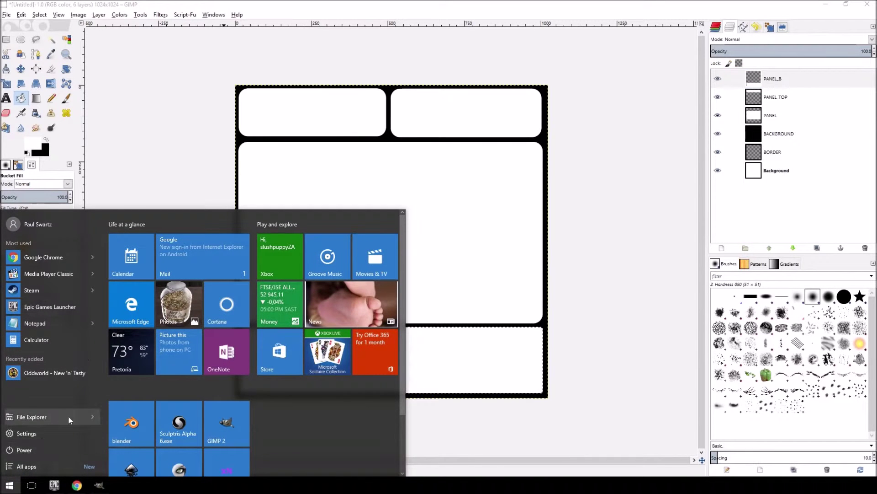
{"action": "left_click", "coordinate": [42, 417]}
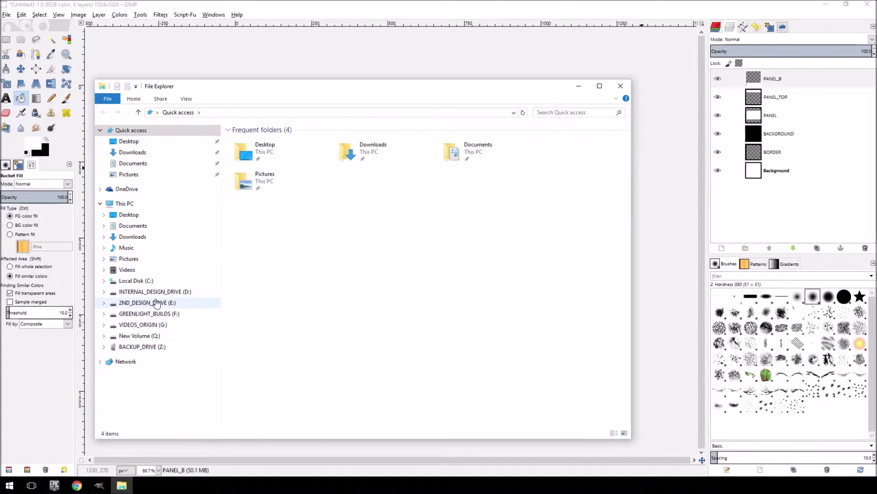
{"action": "left_click", "coordinate": [160, 293]}
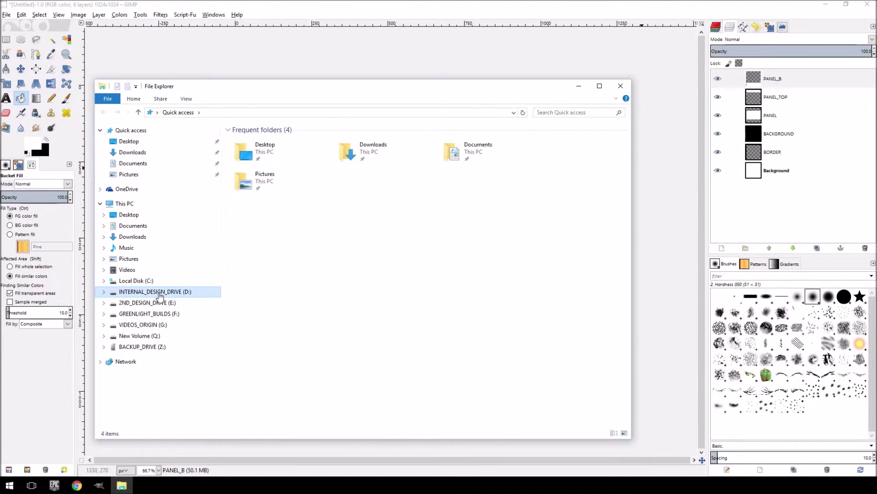
{"action": "double_click", "coordinate": [463, 140]}
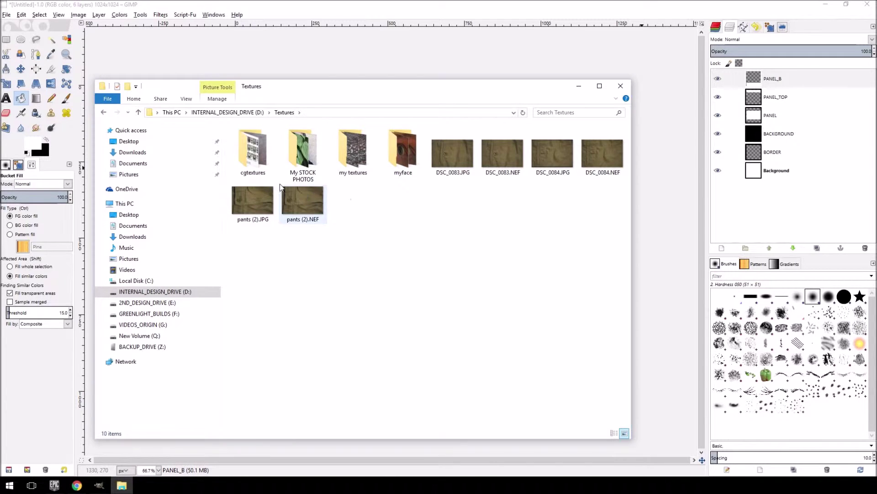
{"action": "double_click", "coordinate": [253, 151]}
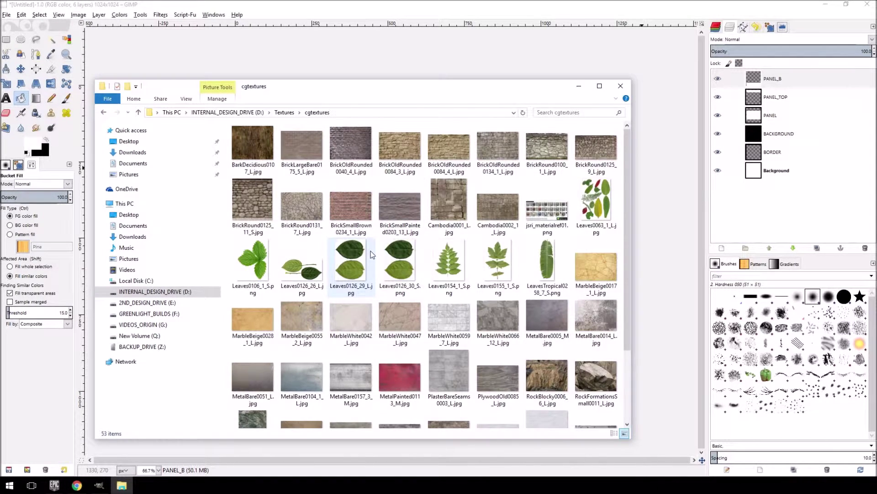
Step: Bring MetalBare0104_1_L.jpg from the cgtextures folder into the GIMP image as a new layer, converting it to the RGB working space
{"action": "scroll", "coordinate": [372, 255], "scroll_direction": "down", "scroll_amount": 2}
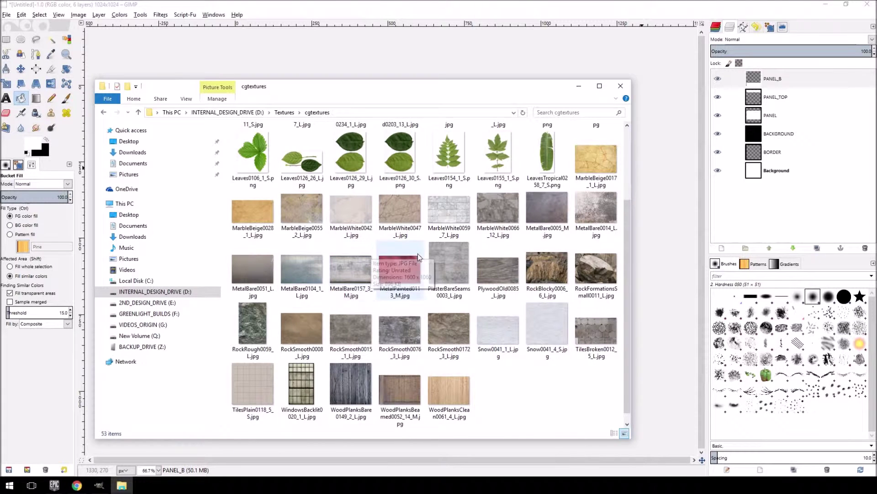
{"action": "left_click", "coordinate": [294, 275]}
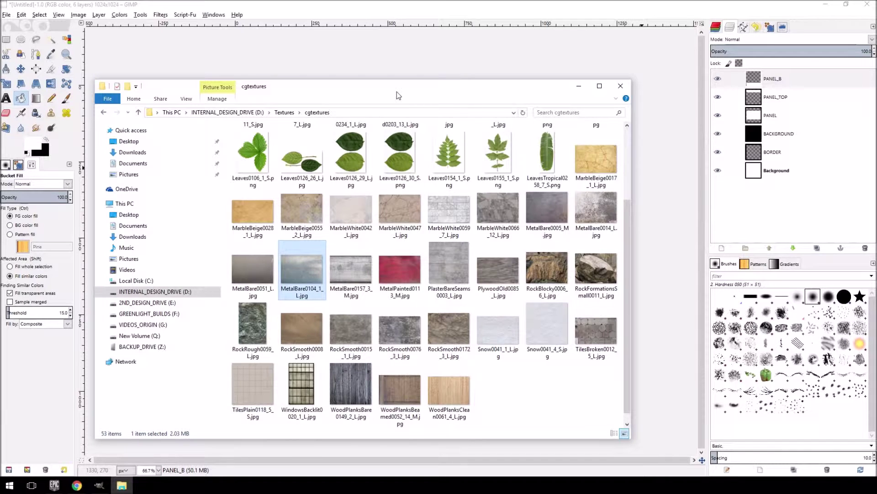
{"action": "left_click", "coordinate": [138, 113]}
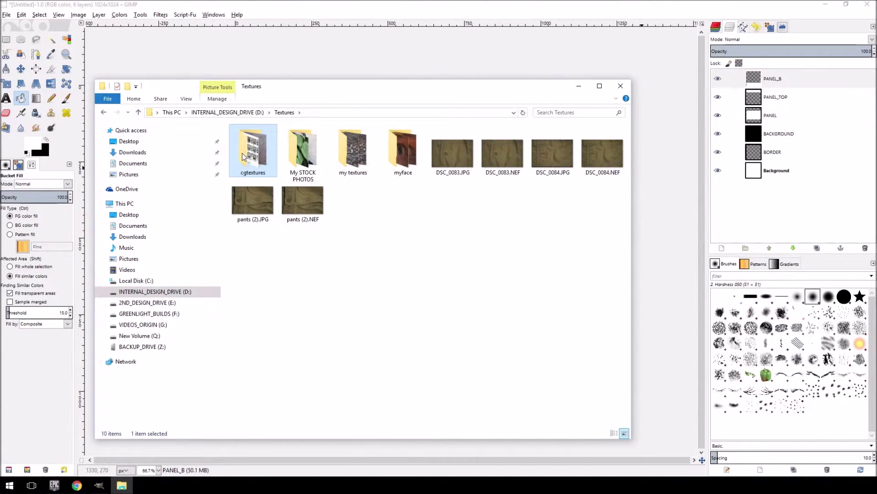
{"action": "double_click", "coordinate": [242, 157]}
{"action": "scroll", "coordinate": [403, 268], "scroll_direction": "down", "scroll_amount": 3}
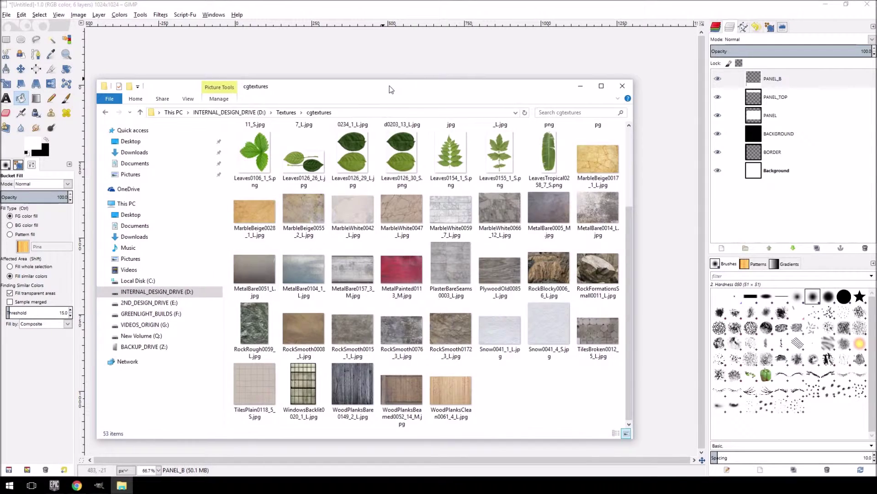
{"action": "left_click_drag", "start_coordinate": [389, 86], "coordinate": [832, 50]}
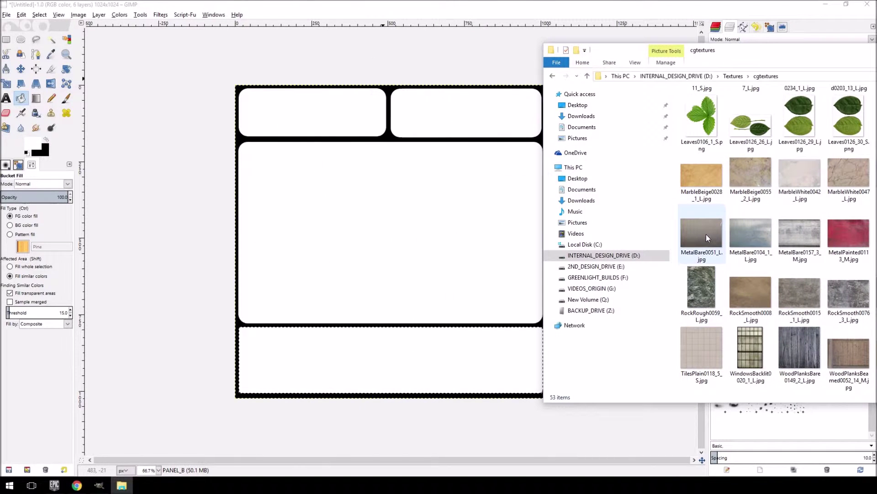
{"action": "left_click_drag", "start_coordinate": [742, 242], "coordinate": [284, 94]}
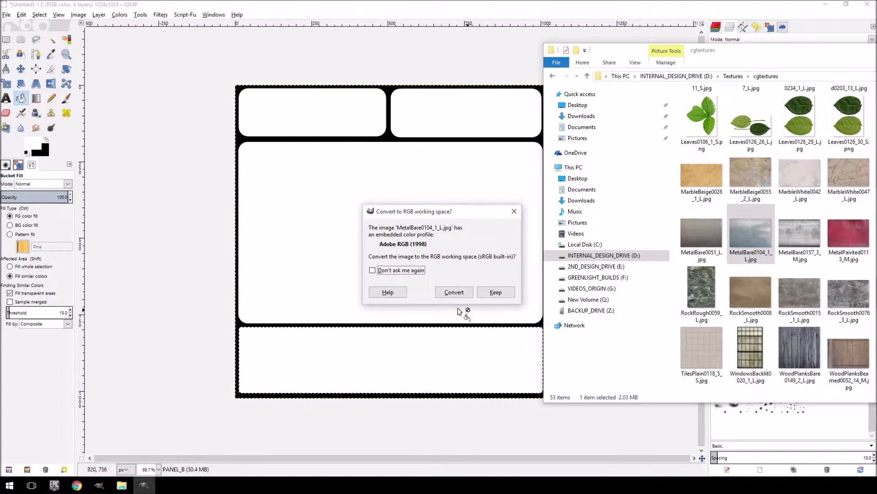
{"action": "left_click", "coordinate": [455, 292]}
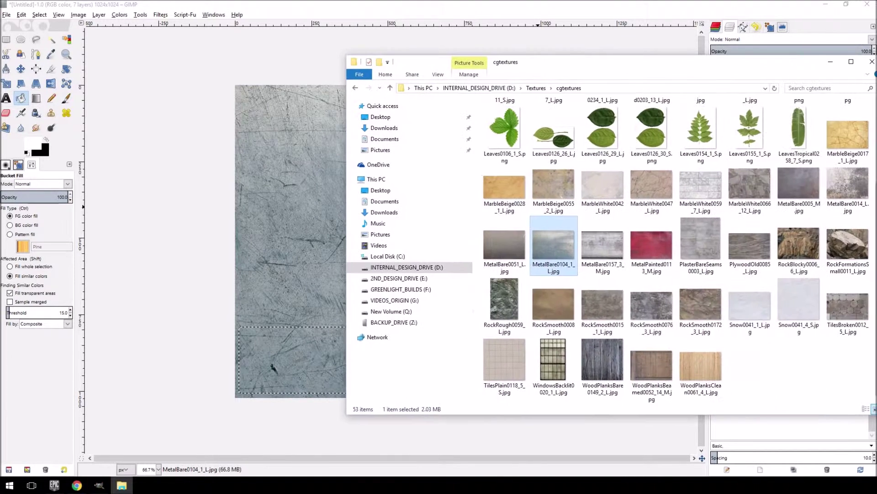
{"action": "left_click", "coordinate": [867, 56]}
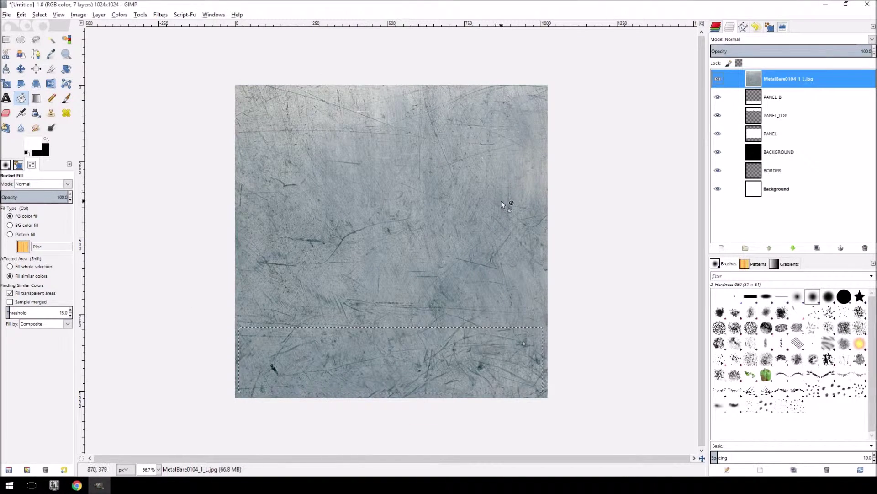
Step: Move the MetalBare0104_1_L.jpg layer down between PANEL and BACKGROUND
{"action": "left_click_drag", "start_coordinate": [752, 79], "coordinate": [787, 76]}
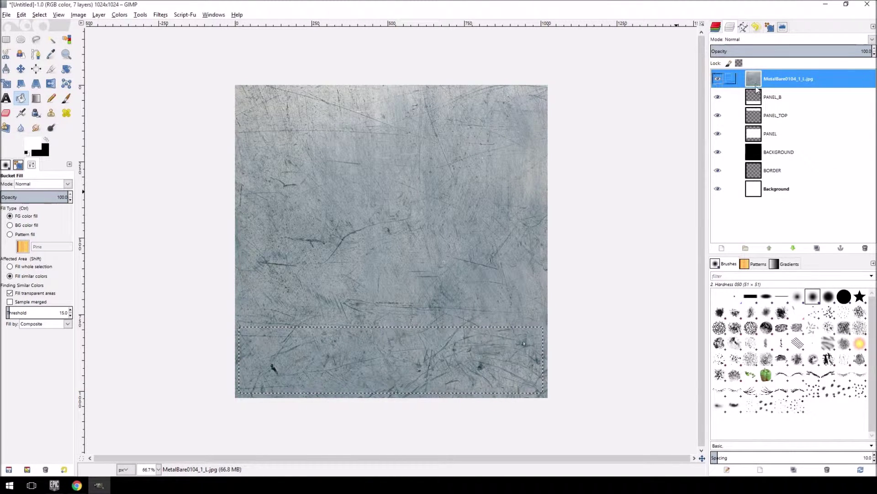
{"action": "left_click_drag", "start_coordinate": [766, 80], "coordinate": [760, 144]}
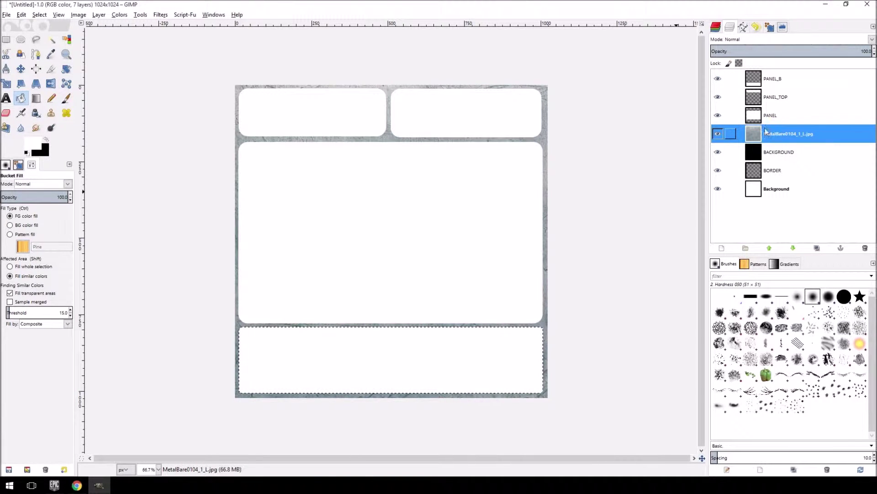
Step: Move the MetalBare0104_1_L.jpg layer below BORDER, just above Background, and hide the BACKGROUND layer
{"action": "left_click_drag", "start_coordinate": [767, 139], "coordinate": [768, 176]}
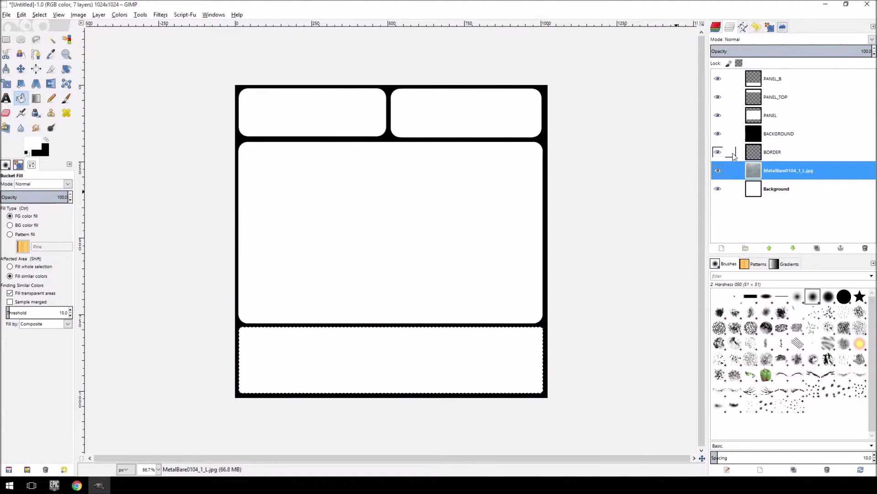
{"action": "left_click", "coordinate": [718, 134]}
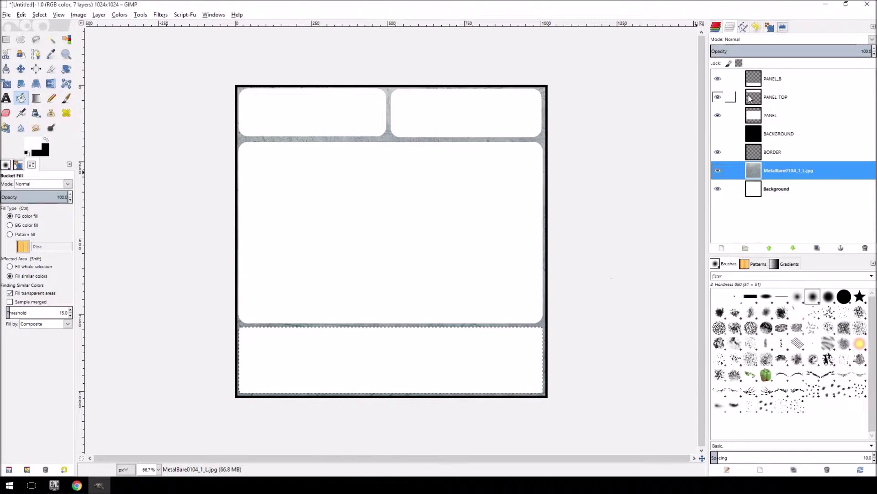
Step: Set the PANEL layer's blending mode to Multiply
{"action": "left_click", "coordinate": [771, 115]}
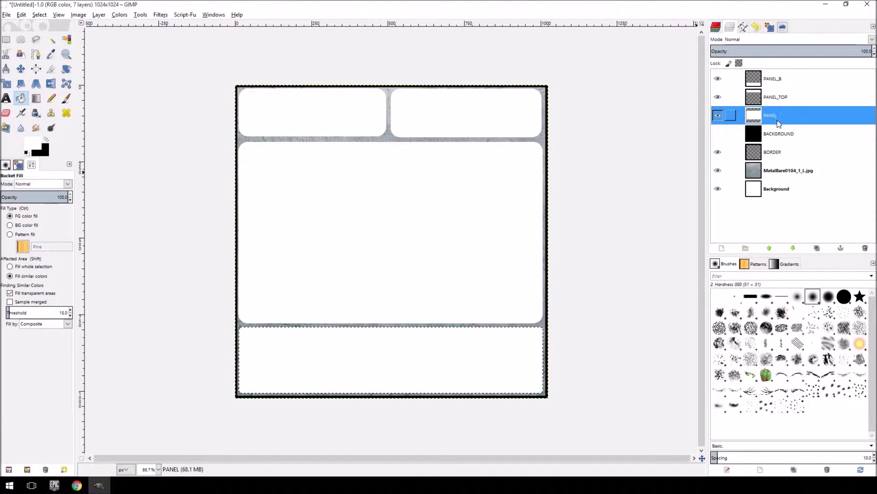
{"action": "left_click", "coordinate": [869, 41]}
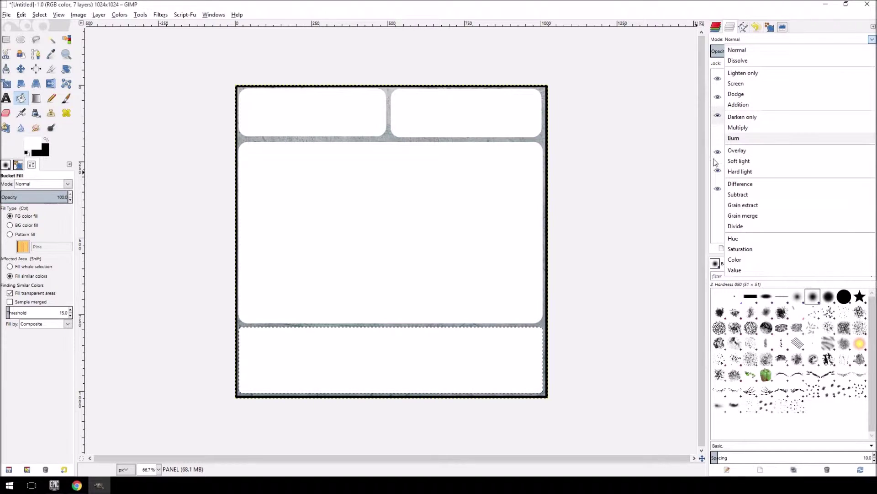
{"action": "left_click", "coordinate": [754, 123]}
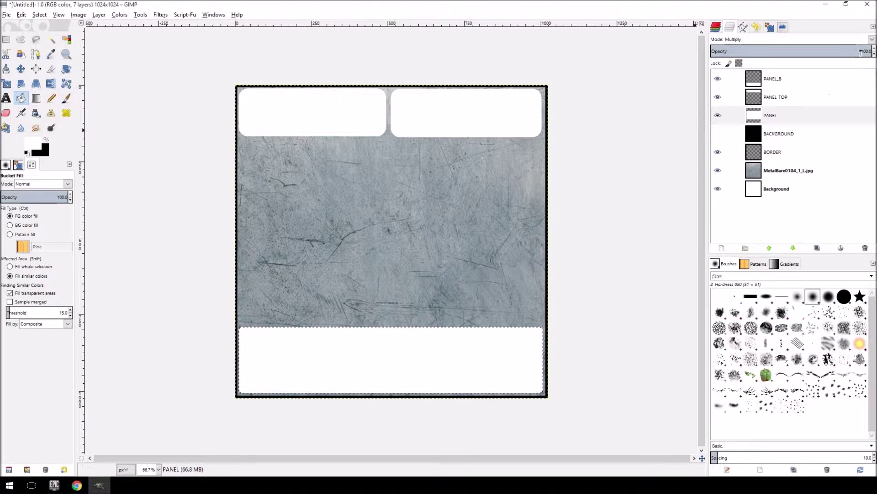
{"action": "left_click", "coordinate": [777, 117]}
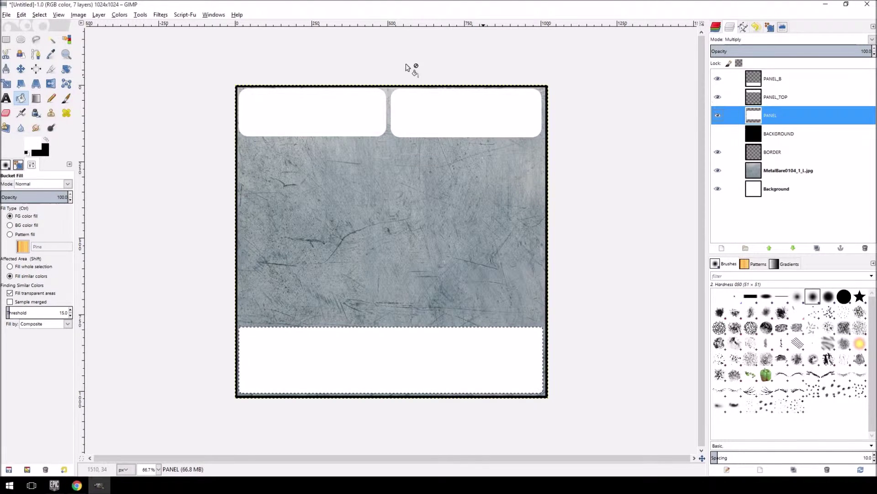
{"action": "left_click", "coordinate": [185, 15]}
{"action": "mouse_move", "coordinate": [194, 26]}
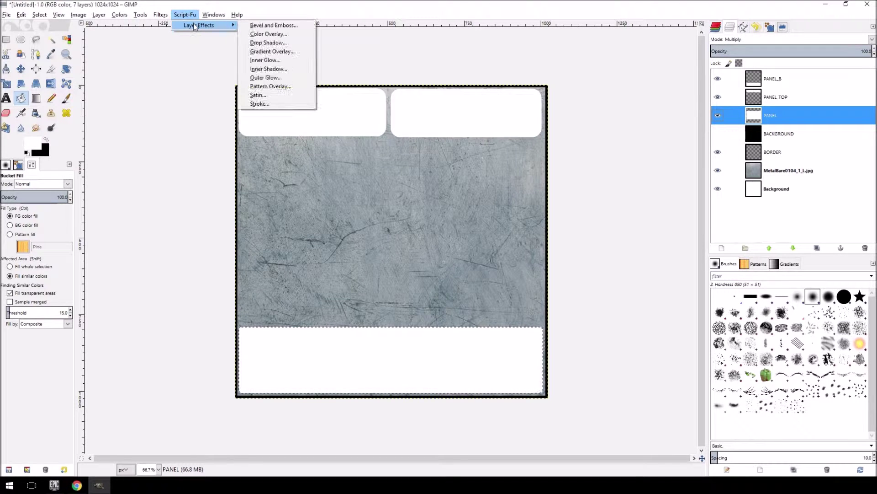
{"action": "left_click", "coordinate": [536, 4]}
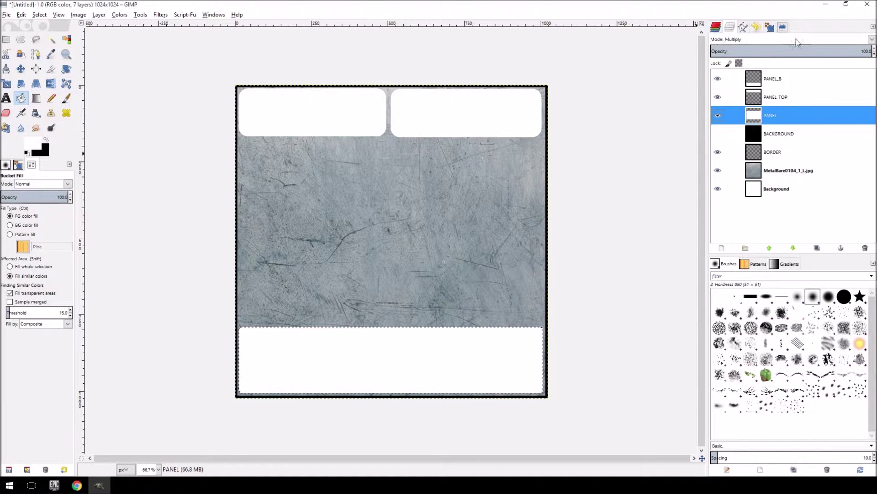
Step: Apply a white Stroke layer effect of size 8 to the PANEL layer at 100 opacity and position 50
{"action": "left_click", "coordinate": [184, 14]}
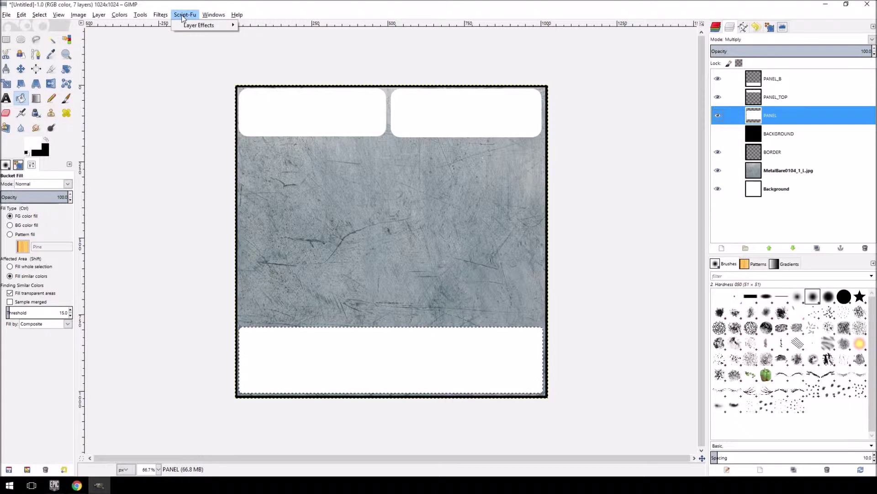
{"action": "mouse_move", "coordinate": [215, 25]}
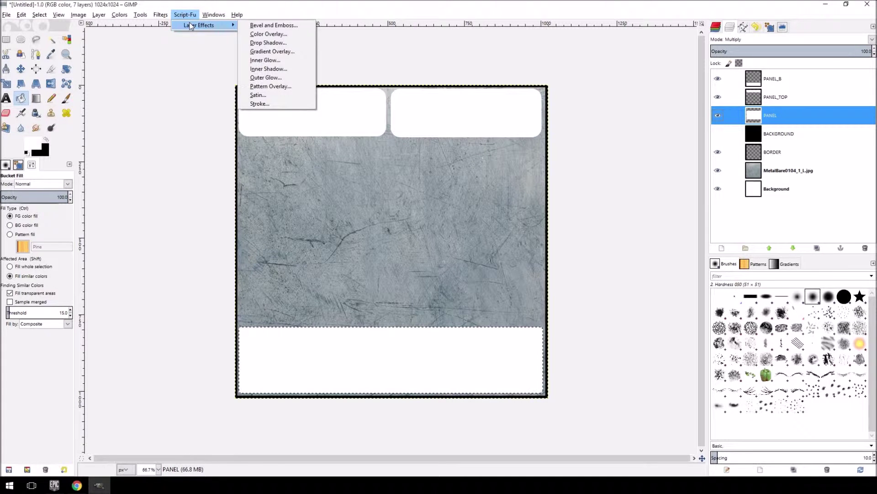
{"action": "left_click", "coordinate": [289, 103]}
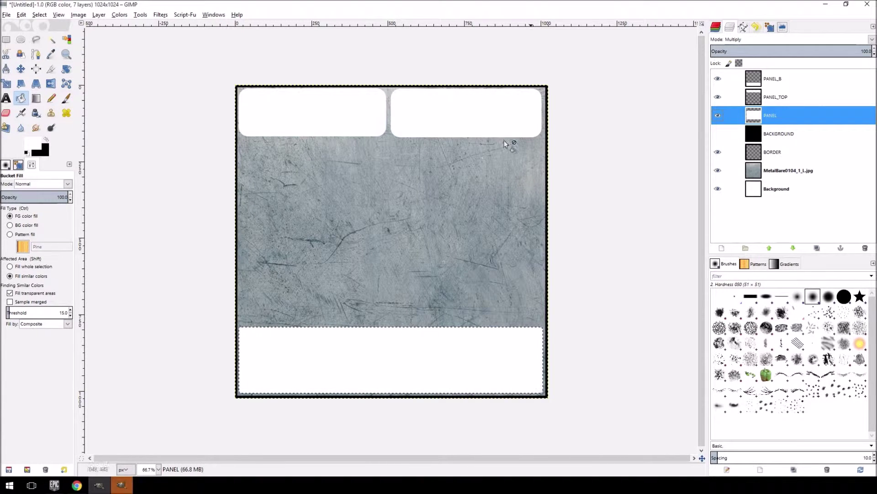
{"action": "mouse_move", "coordinate": [121, 485]}
{"action": "left_click", "coordinate": [121, 438]}
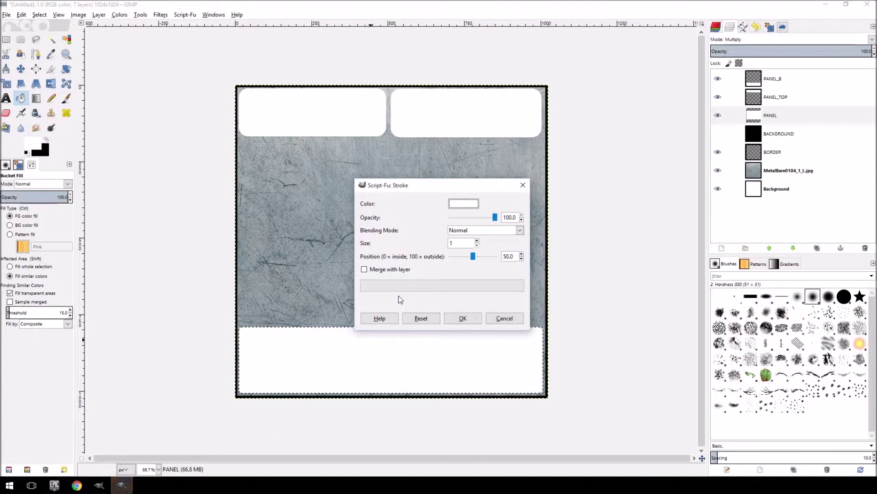
{"action": "left_click", "coordinate": [477, 241]}
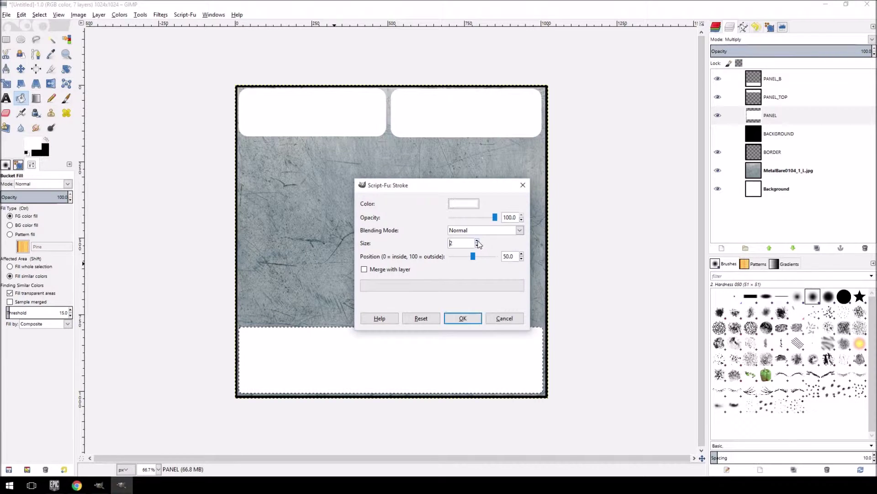
{"action": "double_click", "coordinate": [478, 240]}
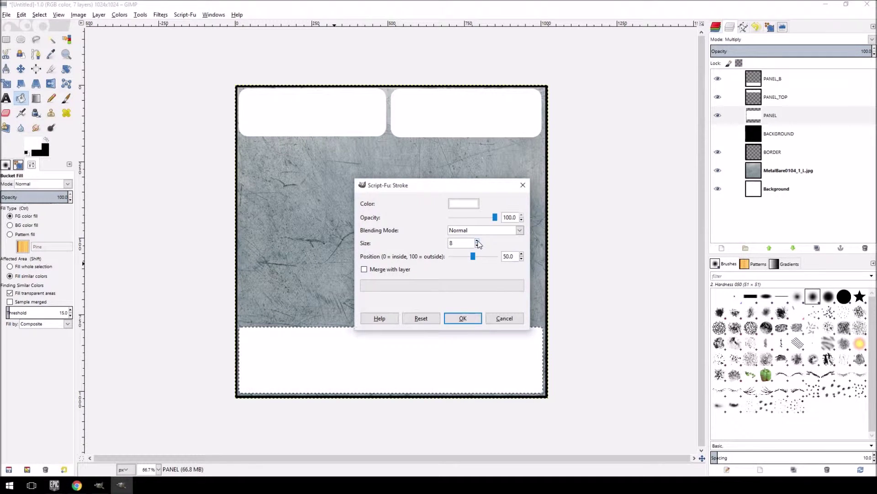
{"action": "left_click", "coordinate": [465, 318]}
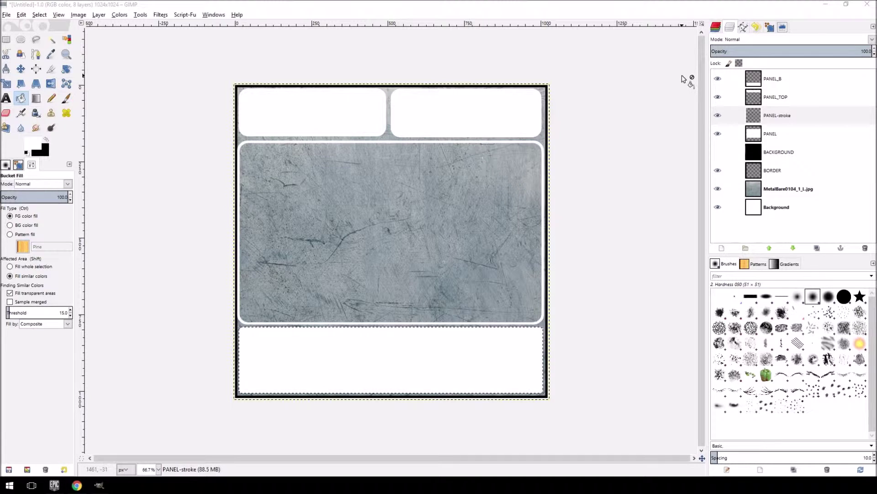
Step: Delete the size 8 stroke layer above PANEL
{"action": "left_click", "coordinate": [773, 115]}
{"action": "right_click", "coordinate": [772, 115]}
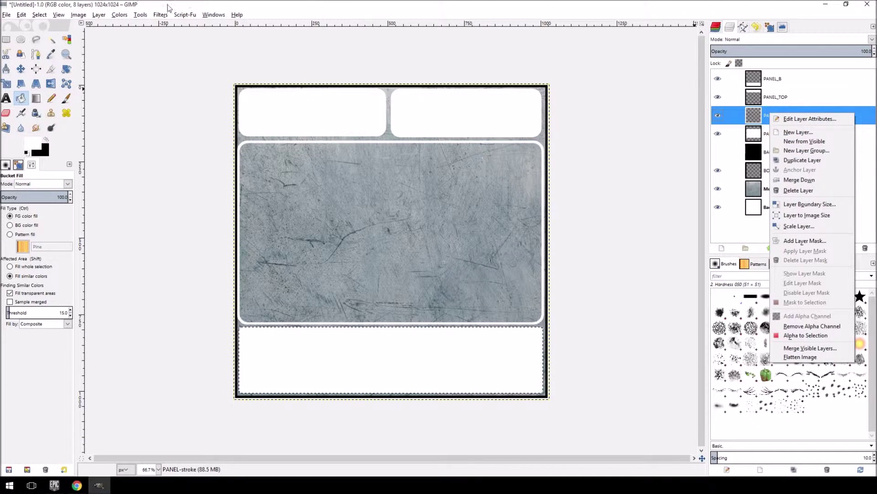
{"action": "left_click", "coordinate": [760, 120]}
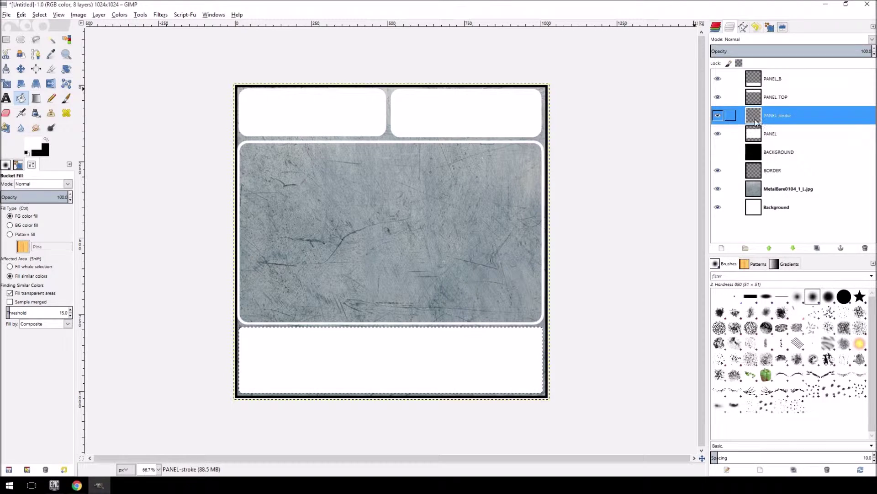
{"action": "left_click", "coordinate": [716, 115]}
{"action": "left_click", "coordinate": [716, 116]}
{"action": "right_click", "coordinate": [775, 118]}
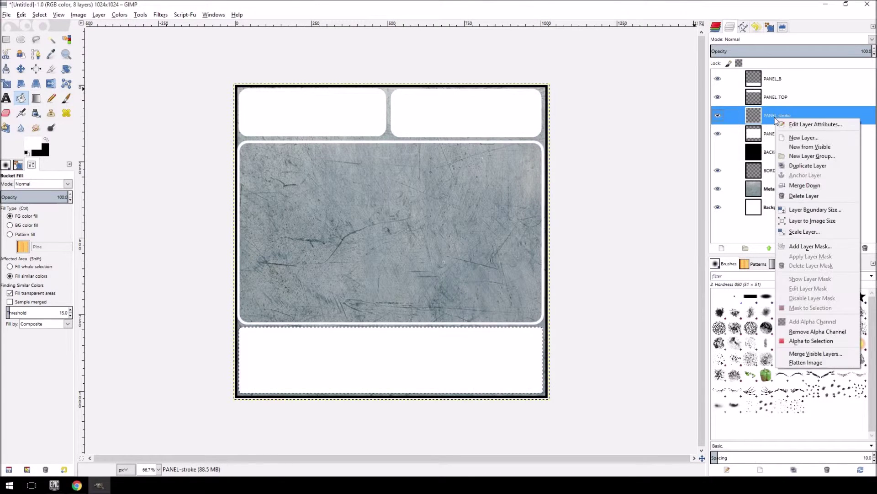
{"action": "left_click", "coordinate": [837, 198]}
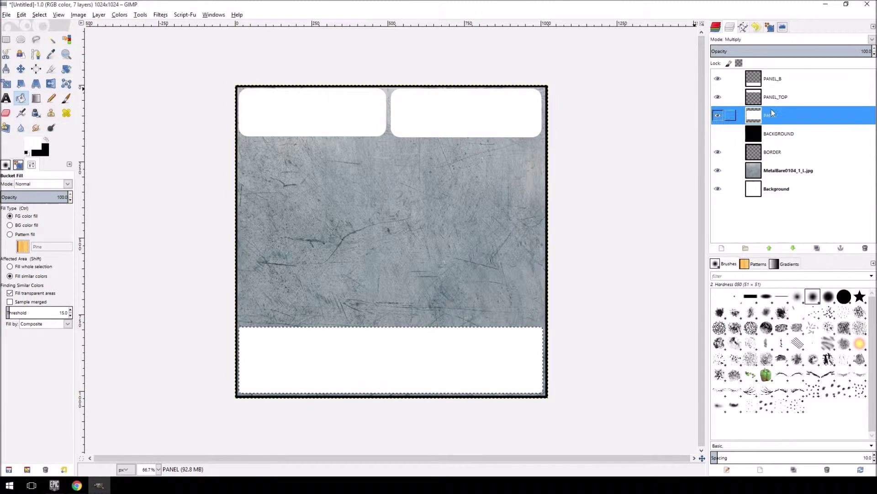
Step: Apply a white Stroke layer effect of size 5 to the PANEL layer at 100 opacity and position 50
{"action": "left_click", "coordinate": [195, 15]}
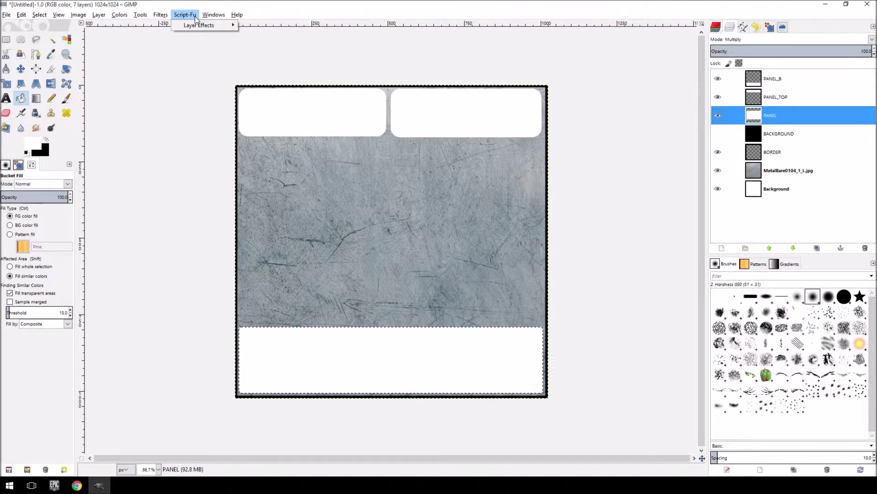
{"action": "mouse_move", "coordinate": [199, 28]}
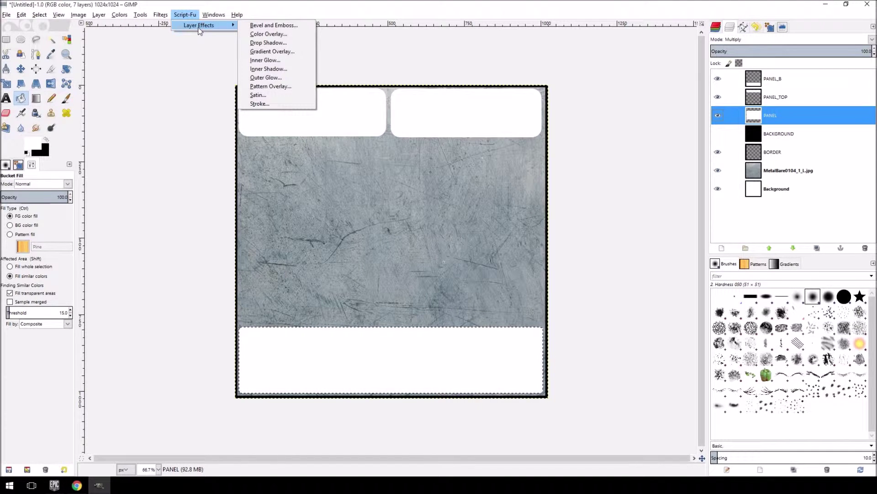
{"action": "left_click", "coordinate": [260, 103]}
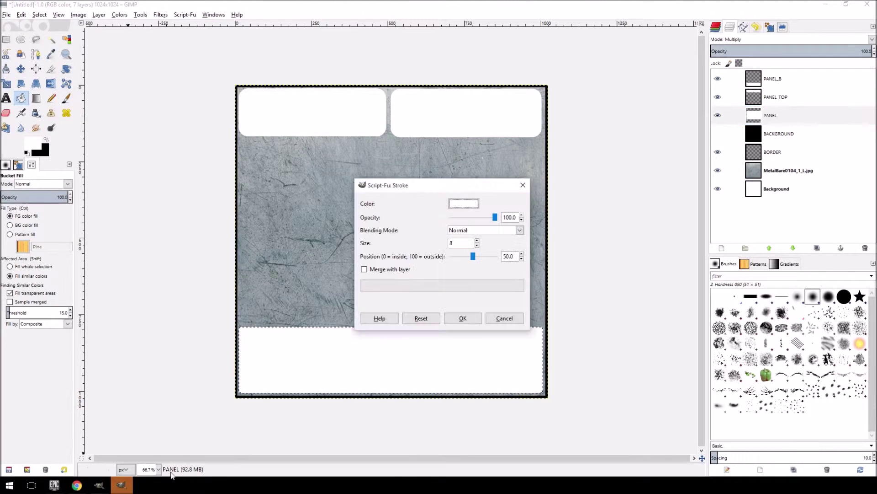
{"action": "left_click", "coordinate": [477, 246]}
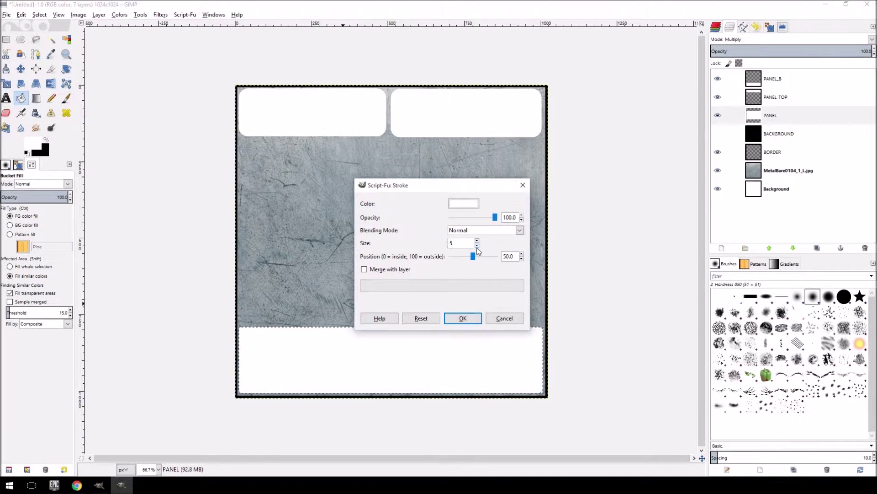
{"action": "left_click", "coordinate": [463, 321]}
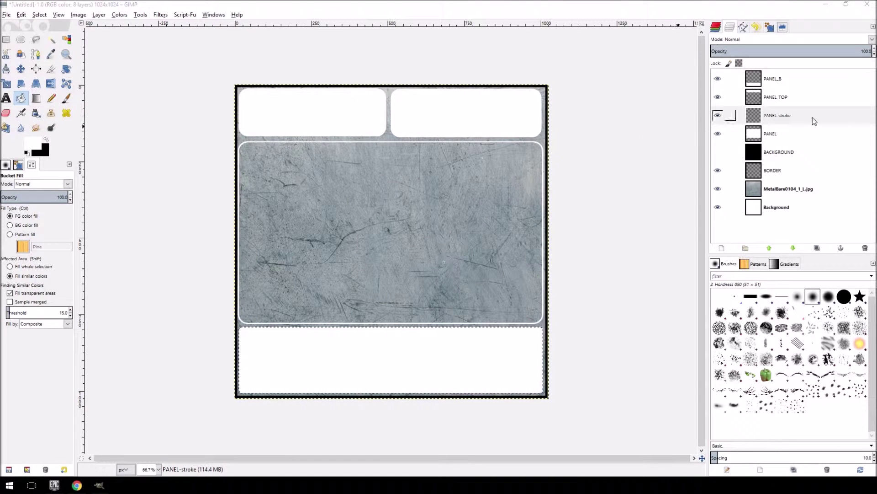
Step: Add a black Drop Shadow effect to the PANEL-stroke layer with opacity 75, size 5, offset angle 120 and offset distance 5
{"action": "left_click", "coordinate": [768, 118]}
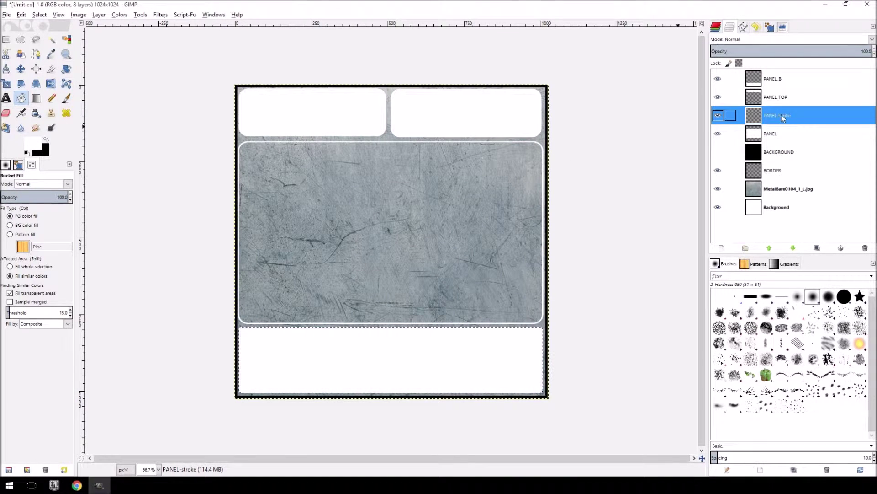
{"action": "left_click", "coordinate": [185, 14]}
{"action": "mouse_move", "coordinate": [202, 26]}
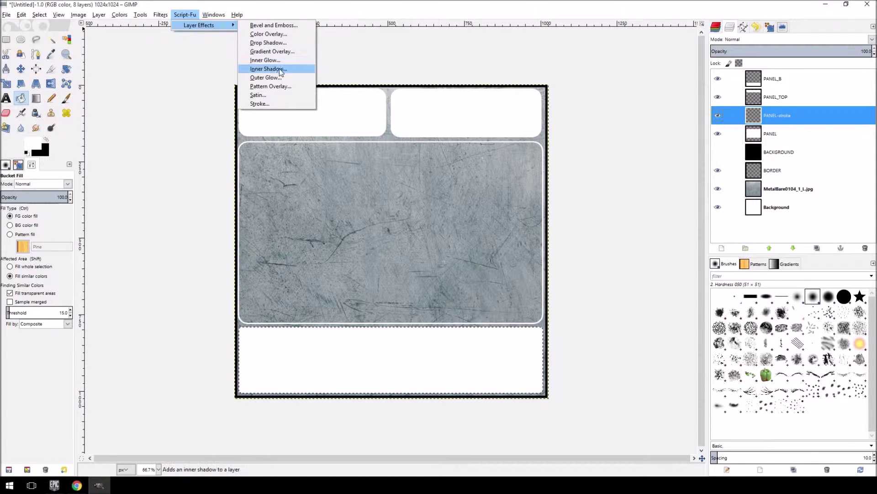
{"action": "left_click", "coordinate": [271, 43]}
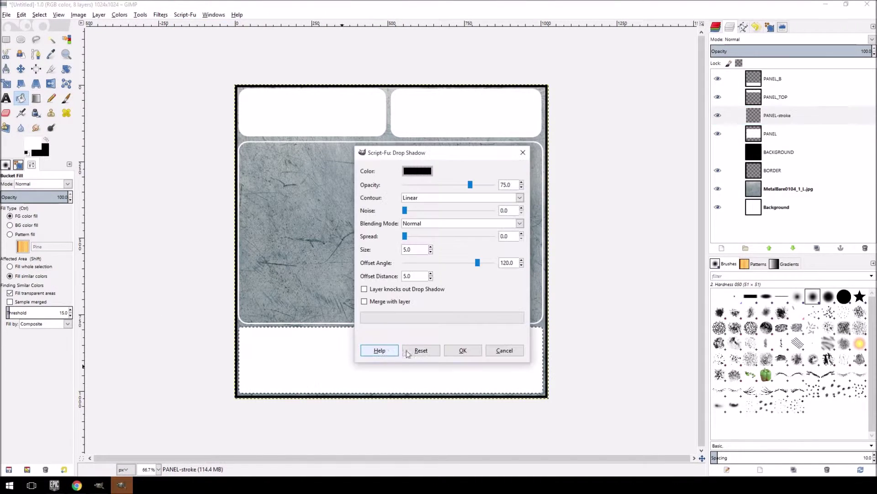
{"action": "left_click", "coordinate": [452, 351]}
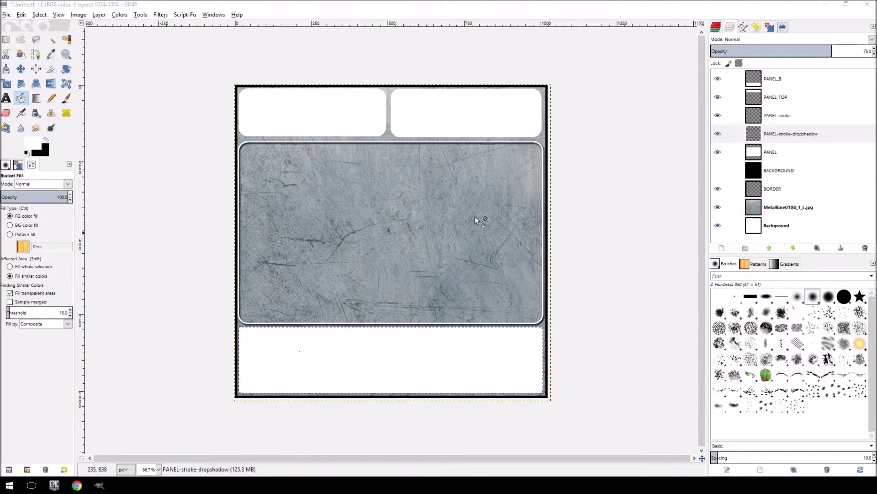
Step: Delete the drop shadow layer beneath PANEL-stroke
{"action": "right_click", "coordinate": [775, 134]}
{"action": "left_click", "coordinate": [769, 134]}
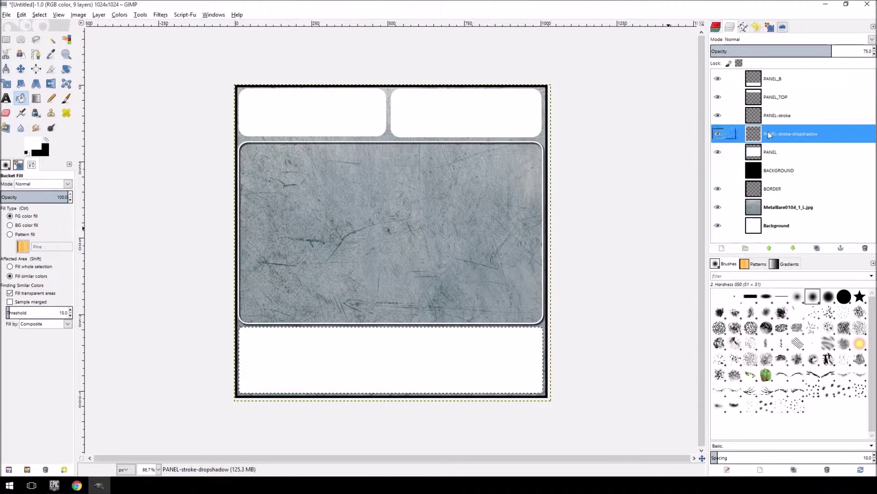
{"action": "right_click", "coordinate": [769, 135]}
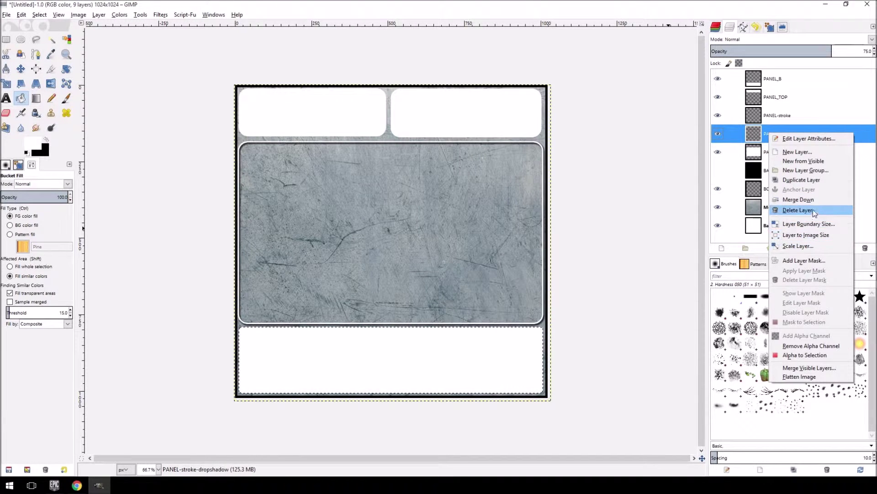
{"action": "left_click", "coordinate": [791, 132]}
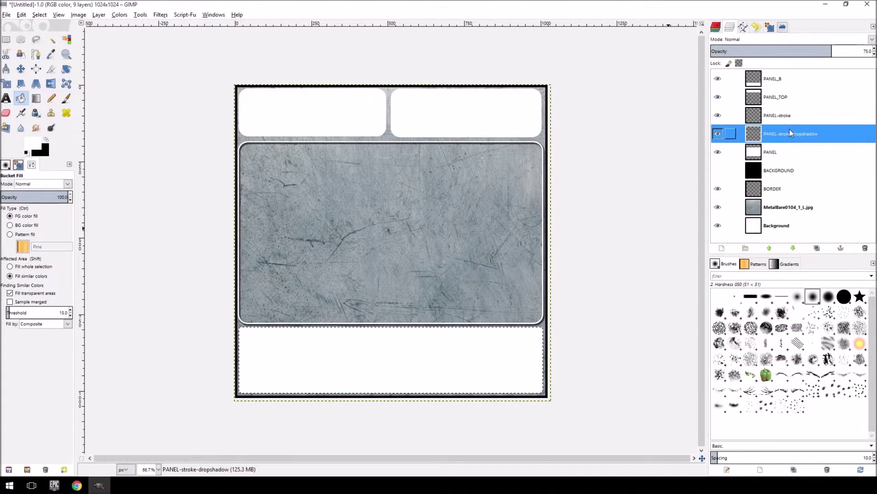
{"action": "right_click", "coordinate": [791, 132]}
{"action": "left_click", "coordinate": [830, 211]}
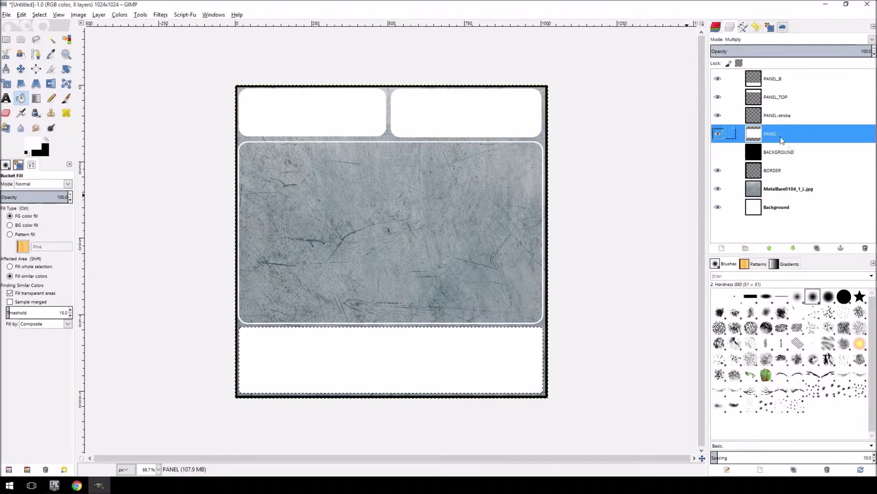
Step: Apply a pale yellow Inner Glow layer effect to the PANEL layer with opacity 75, source Edge and size 5
{"action": "left_click", "coordinate": [185, 15]}
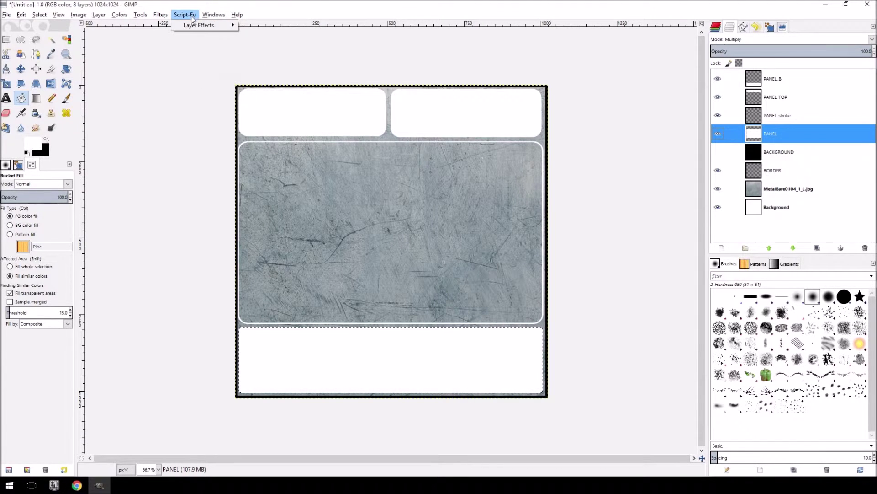
{"action": "mouse_move", "coordinate": [198, 29]}
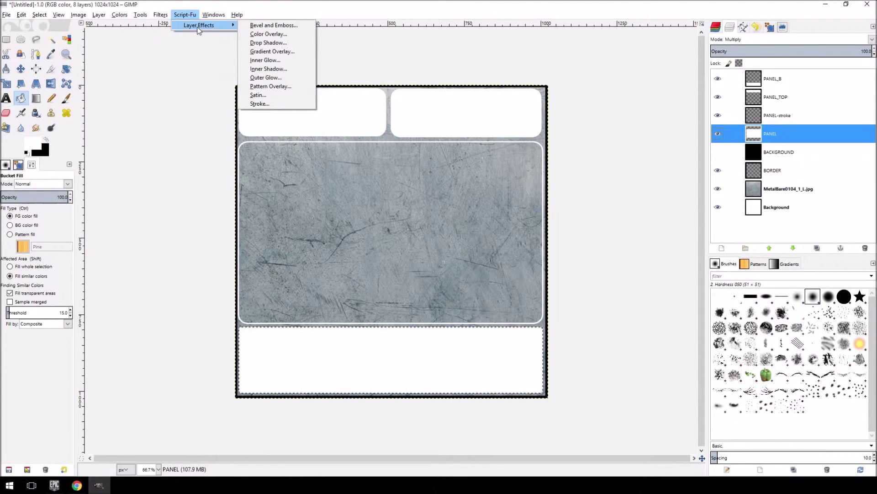
{"action": "left_click", "coordinate": [286, 61]}
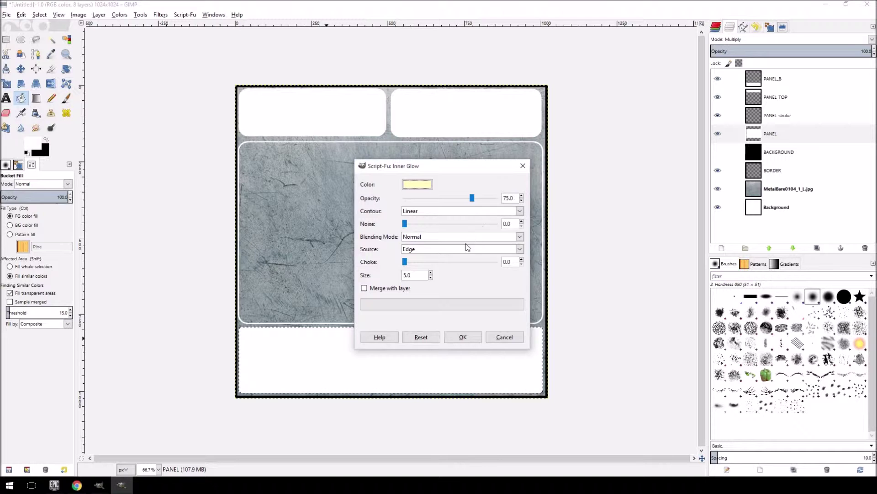
{"action": "left_click", "coordinate": [463, 338]}
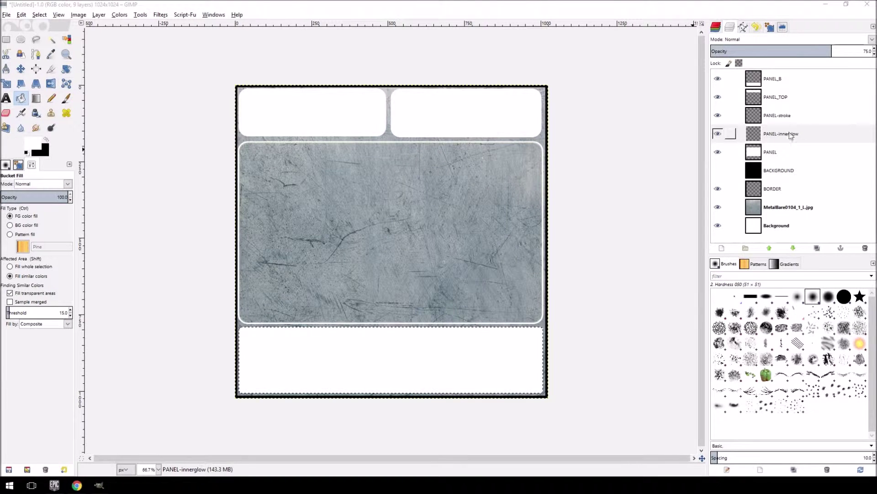
Step: Delete the size 5 inner glow layer above PANEL
{"action": "left_click", "coordinate": [776, 134]}
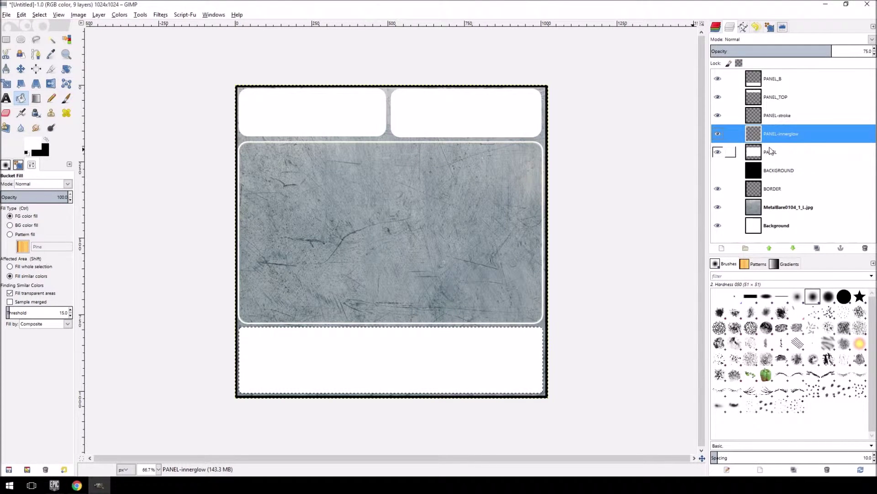
{"action": "right_click", "coordinate": [779, 133]}
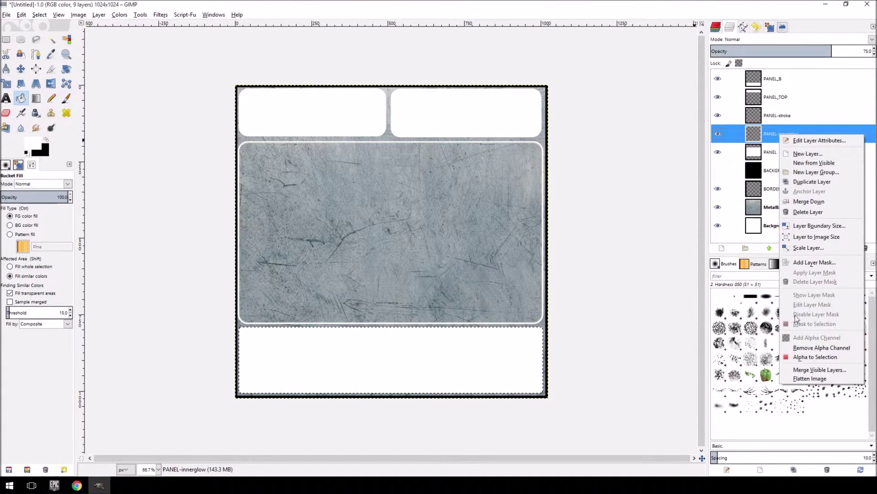
{"action": "left_click", "coordinate": [815, 212]}
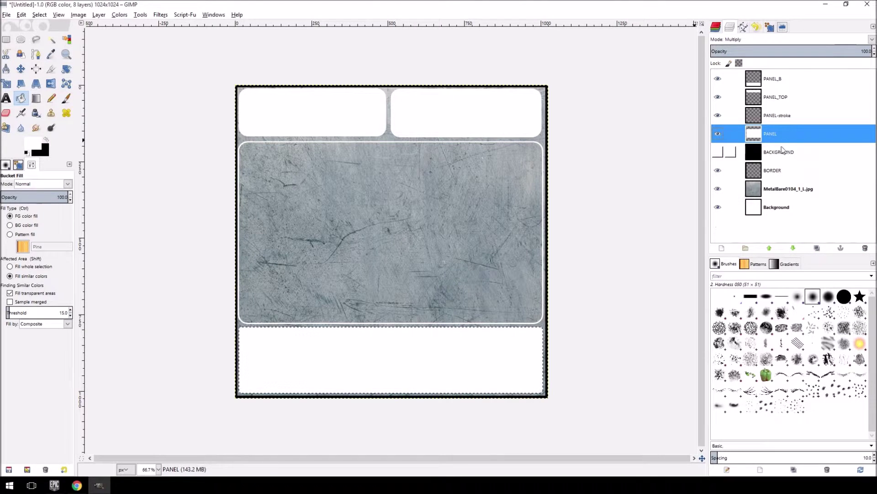
Step: Apply a pale yellow Inner Glow effect of size 8 to the PANEL layer at opacity 75 with source Edge
{"action": "left_click", "coordinate": [189, 17]}
{"action": "mouse_move", "coordinate": [206, 25]}
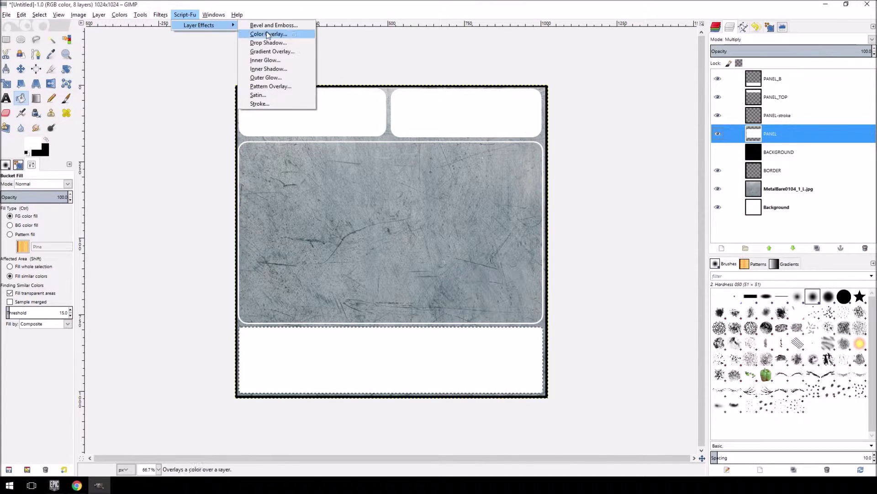
{"action": "left_click", "coordinate": [281, 60]}
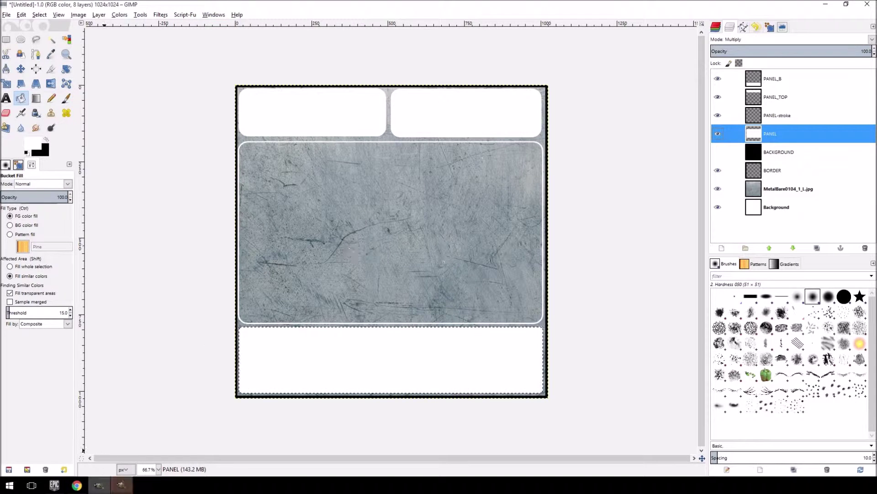
{"action": "left_click", "coordinate": [430, 273]}
{"action": "left_click", "coordinate": [431, 273]}
{"action": "left_click", "coordinate": [430, 273]}
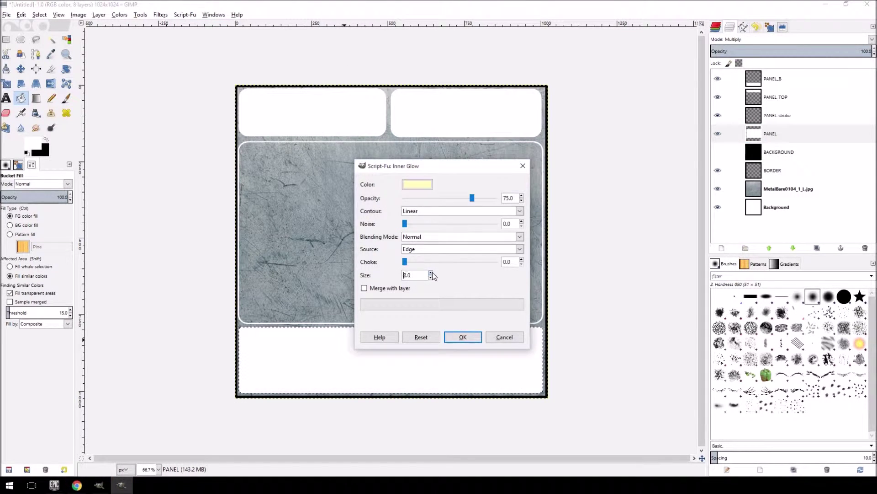
{"action": "left_click", "coordinate": [467, 338]}
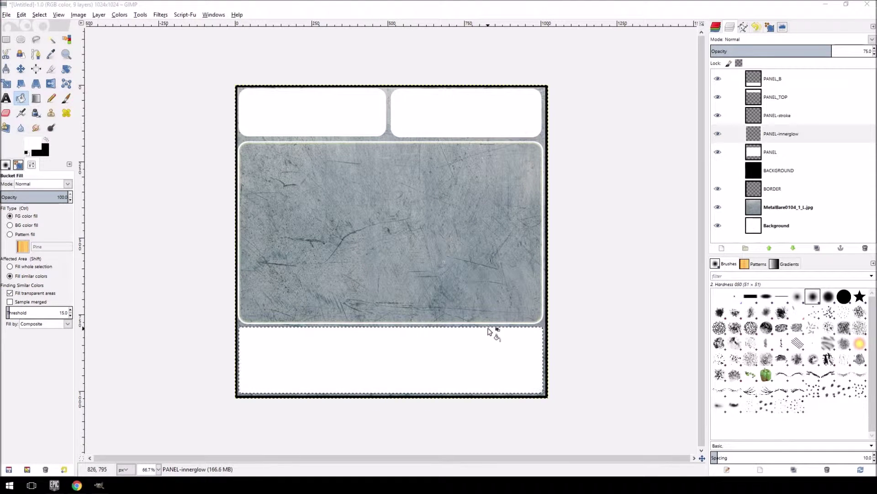
Step: Apply a black Drop Shadow effect to the PANEL layer with opacity 75, size 5, offset angle 120 and offset distance 5, without knockout
{"action": "left_click", "coordinate": [779, 151]}
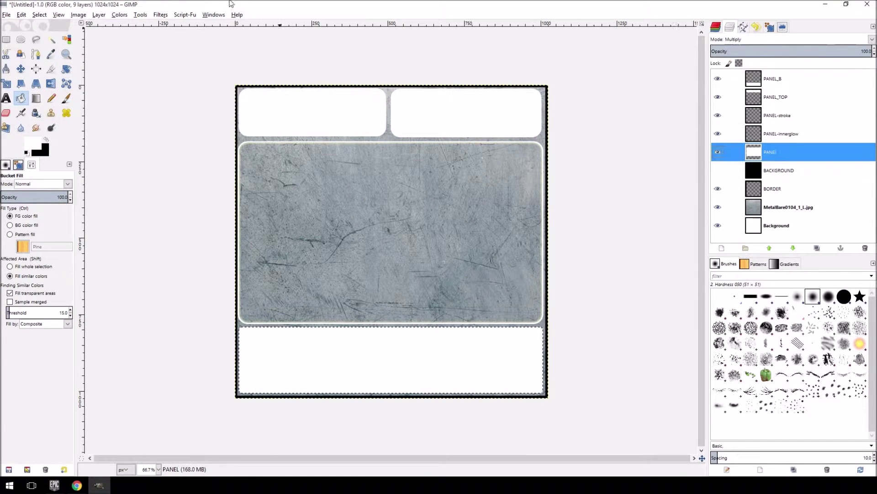
{"action": "left_click", "coordinate": [170, 14]}
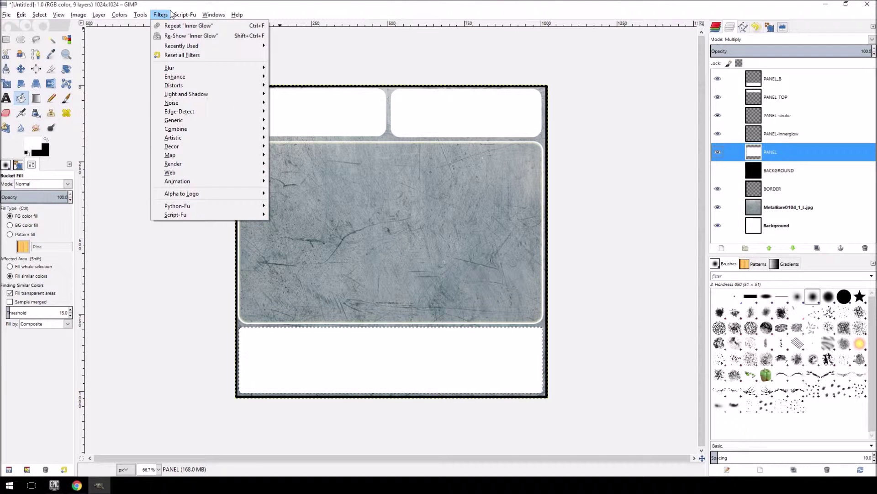
{"action": "left_click", "coordinate": [214, 14]}
{"action": "left_click", "coordinate": [185, 14]}
{"action": "mouse_move", "coordinate": [201, 25]}
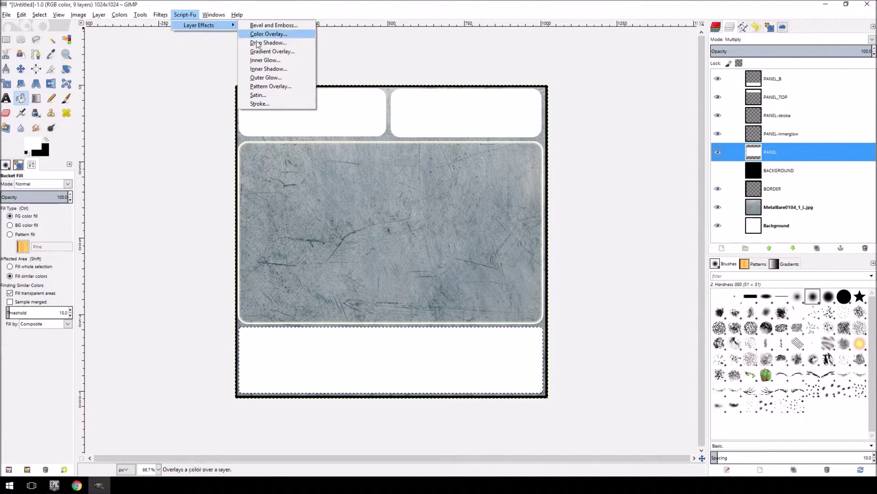
{"action": "left_click", "coordinate": [269, 42]}
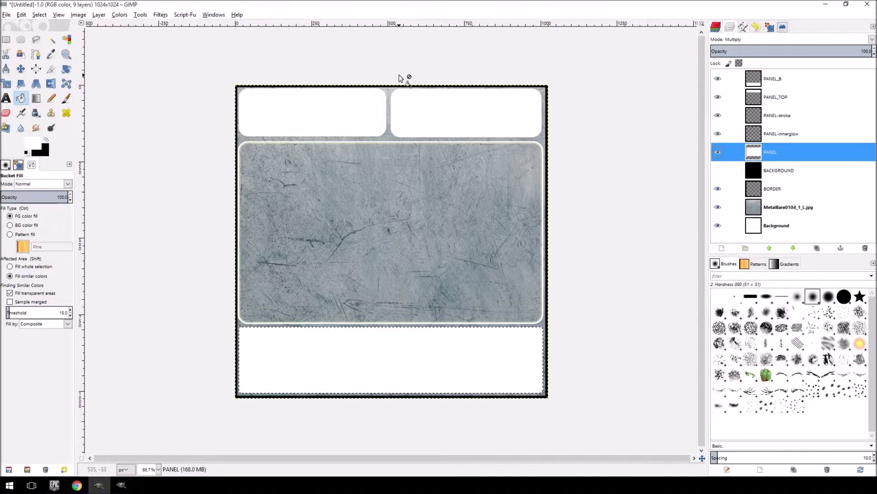
{"action": "left_click", "coordinate": [125, 486]}
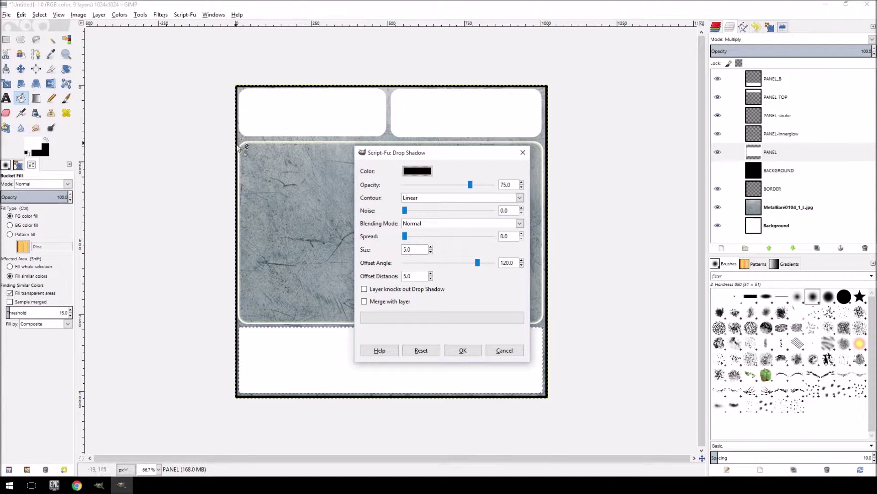
{"action": "left_click_drag", "start_coordinate": [383, 155], "coordinate": [608, 130]}
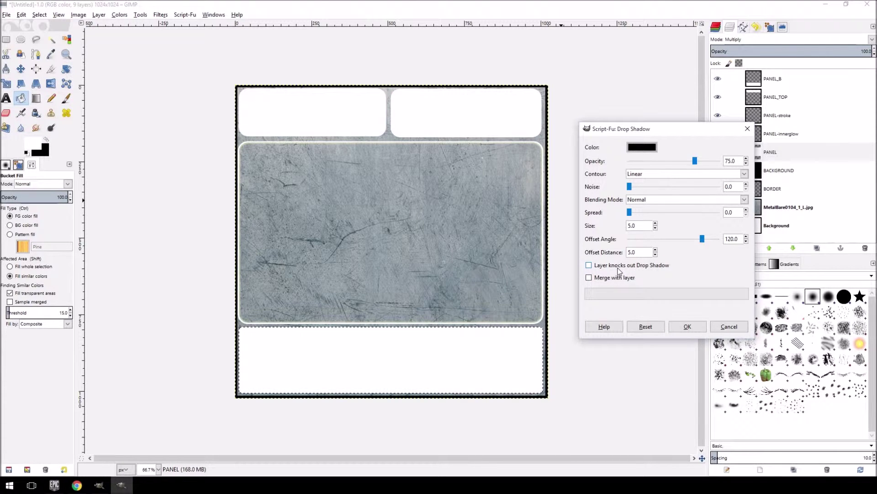
{"action": "left_click", "coordinate": [691, 327]}
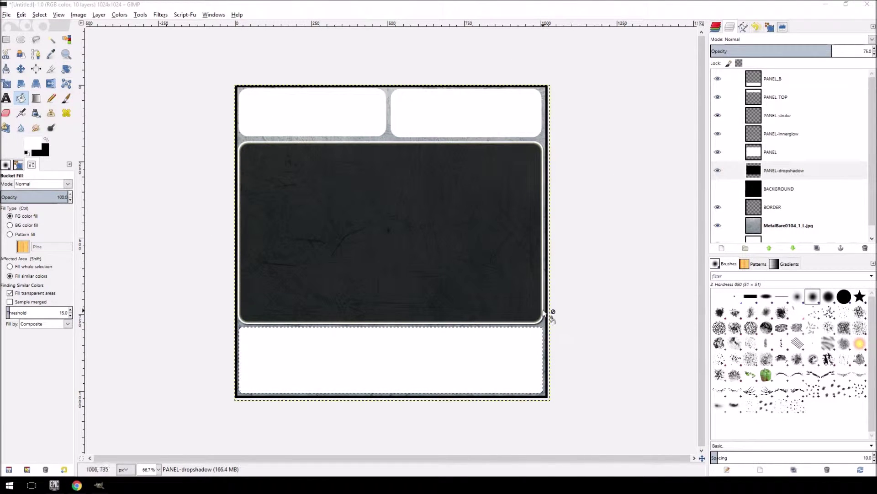
Step: Delete the drop shadow layer beneath PANEL
{"action": "right_click", "coordinate": [768, 170]}
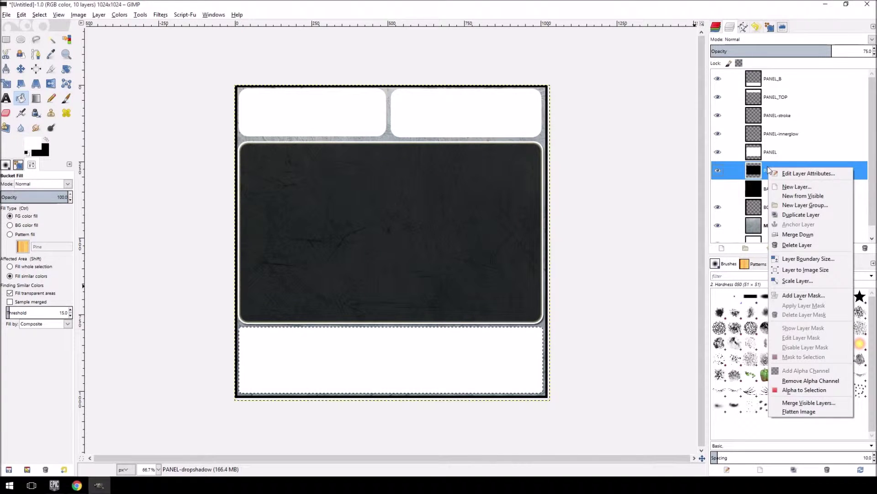
{"action": "left_click", "coordinate": [804, 244]}
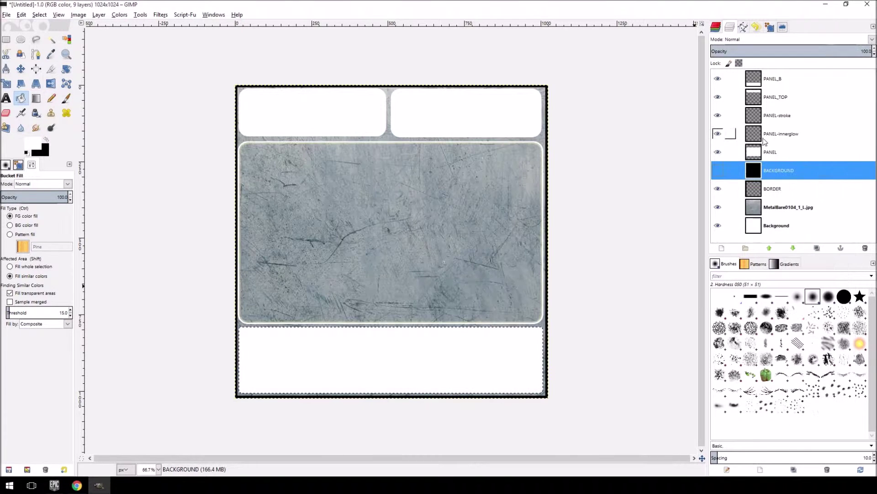
Step: Apply a black Drop Shadow to the PANEL layer with opacity 75, size 5, angle 120, distance 5 and the layer knocking out the shadow
{"action": "left_click", "coordinate": [716, 155]}
{"action": "key", "text": "m"}
{"action": "left_click", "coordinate": [185, 15]}
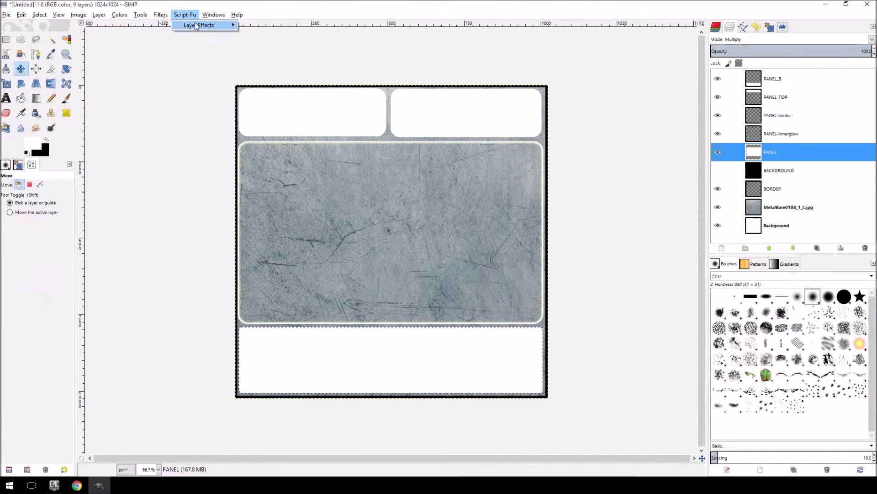
{"action": "mouse_move", "coordinate": [201, 25]}
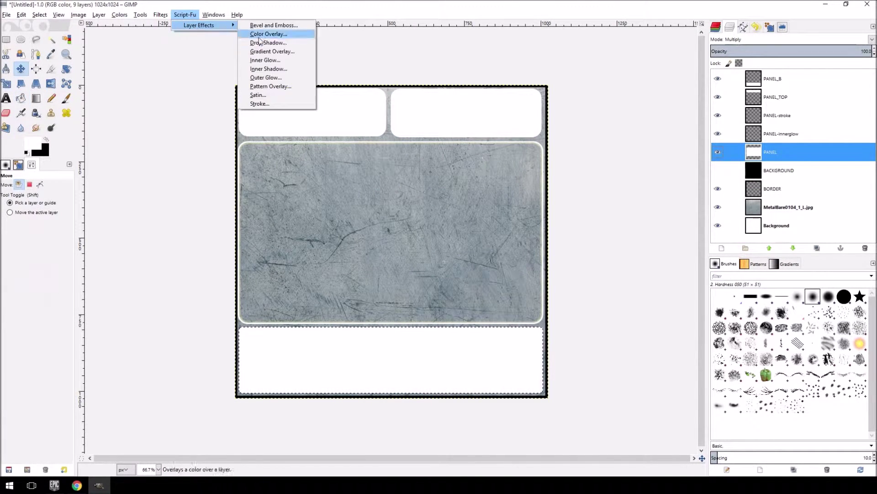
{"action": "left_click", "coordinate": [288, 42]}
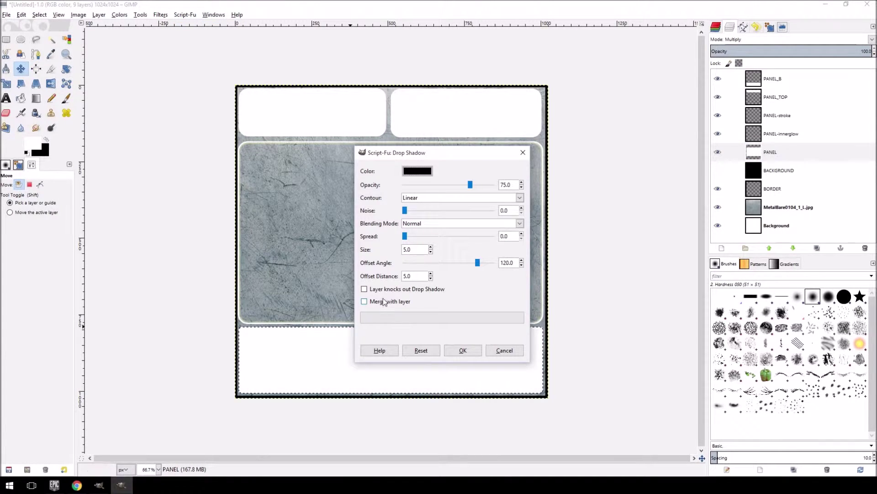
{"action": "left_click", "coordinate": [463, 350]}
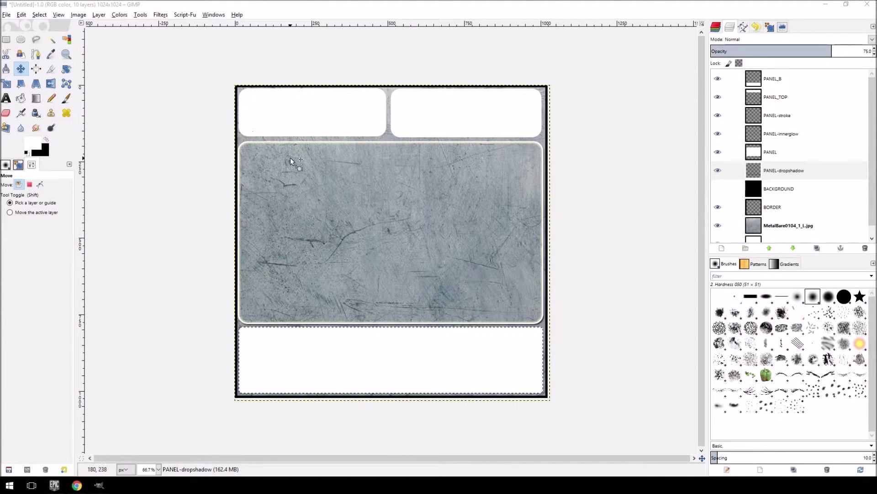
Step: Apply a white Stroke layer effect of size 4 to the PANEL_TOP layer at 100 opacity and position 50
{"action": "left_click", "coordinate": [807, 105]}
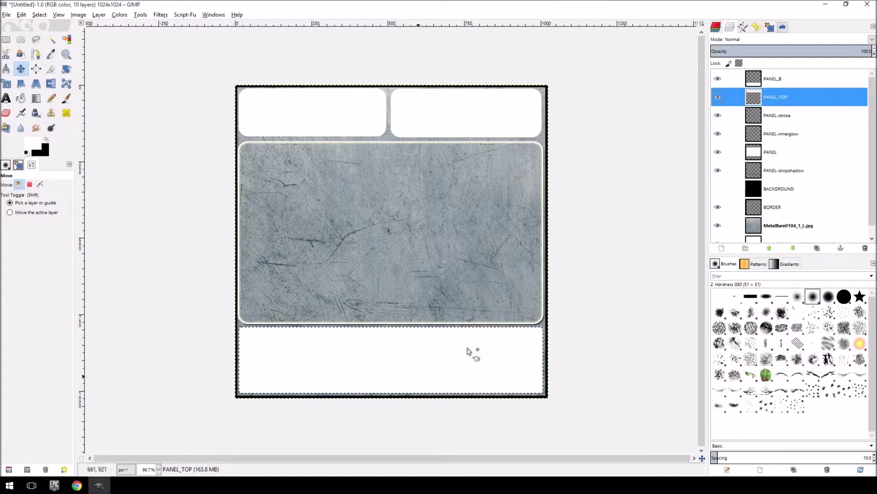
{"action": "left_click", "coordinate": [774, 81]}
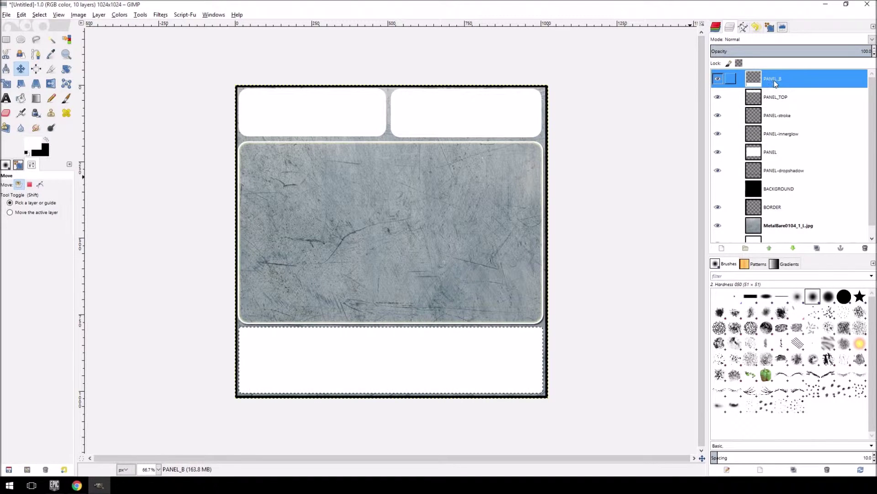
{"action": "left_click", "coordinate": [788, 100]}
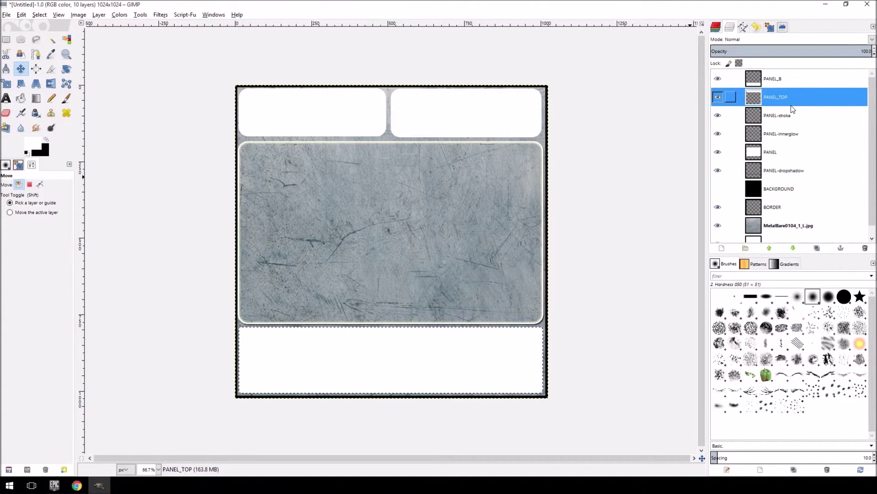
{"action": "left_click", "coordinate": [185, 14]}
{"action": "mouse_move", "coordinate": [201, 25]}
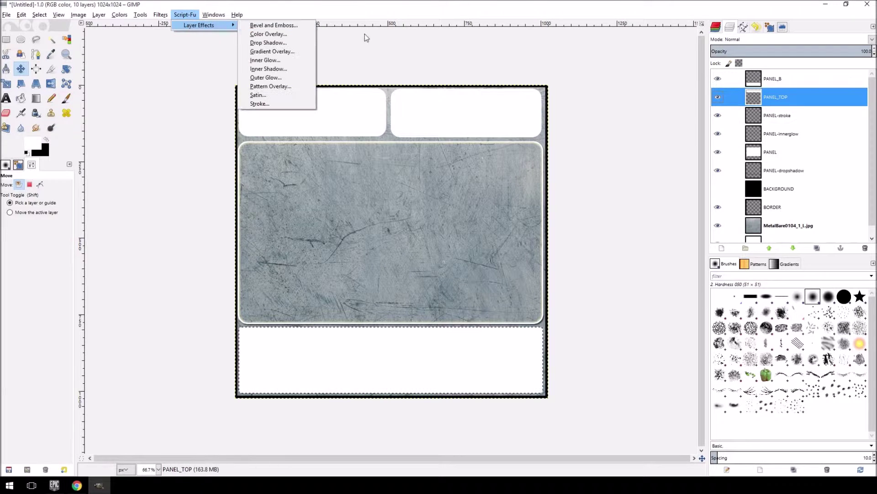
{"action": "left_click", "coordinate": [281, 102]}
{"action": "left_click", "coordinate": [128, 490]}
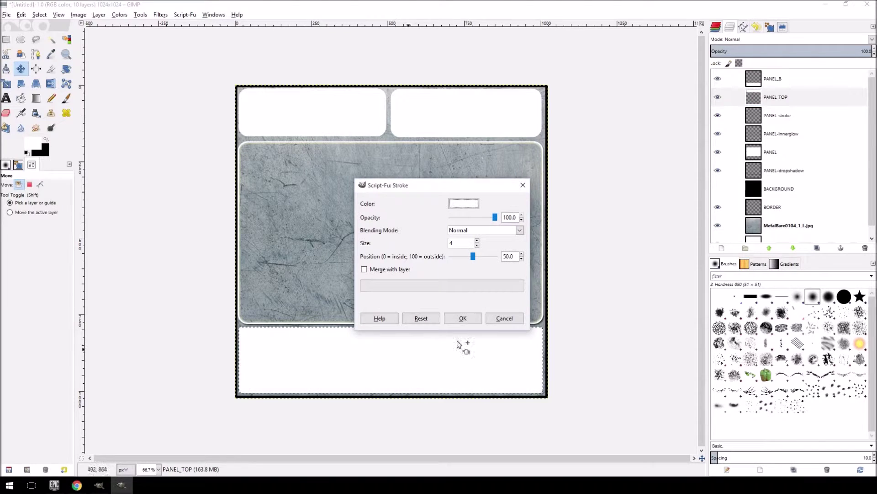
{"action": "left_click", "coordinate": [463, 317]}
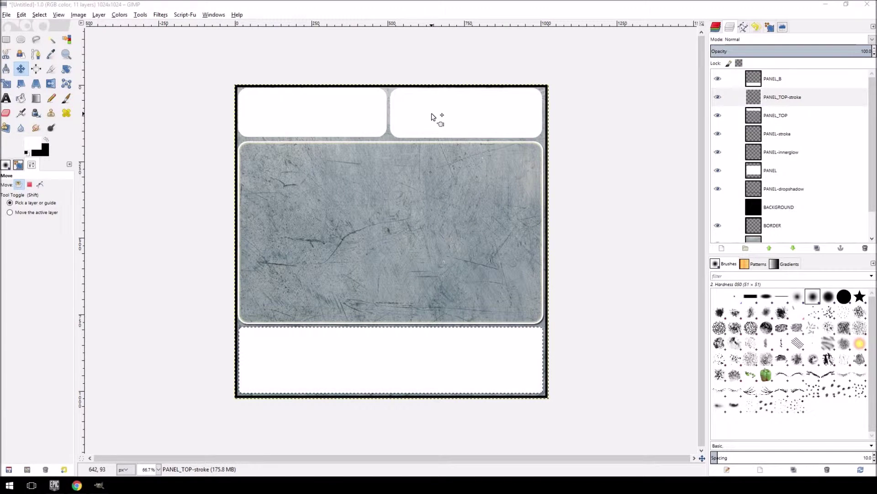
Step: Set the PANEL_TOP layer's blending mode to Multiply
{"action": "left_click", "coordinate": [794, 115]}
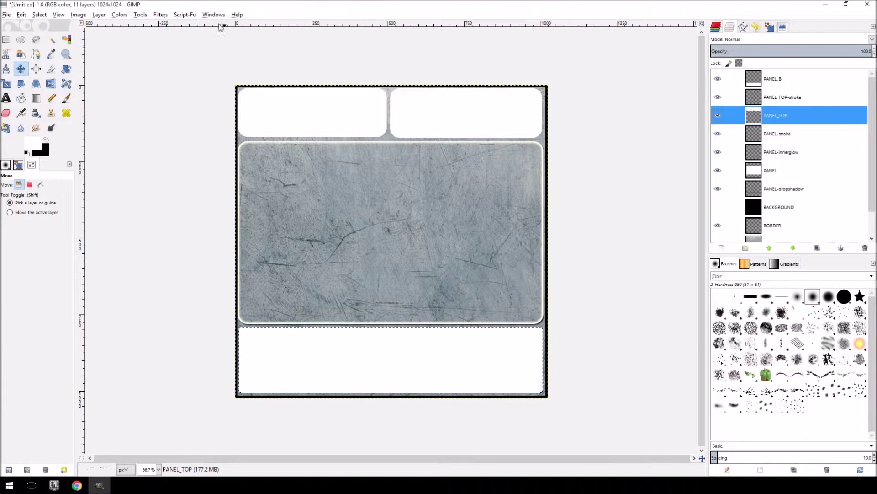
{"action": "left_click", "coordinate": [185, 14]}
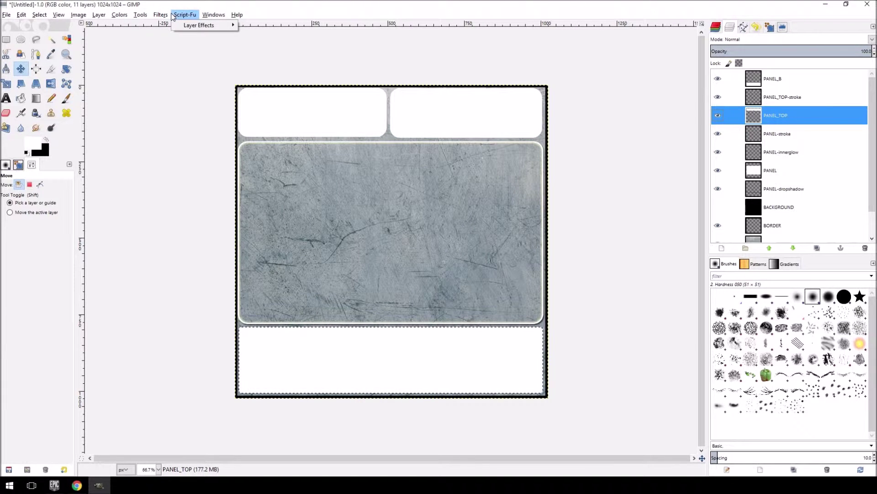
{"action": "left_click", "coordinate": [770, 116]}
{"action": "left_click", "coordinate": [832, 40]}
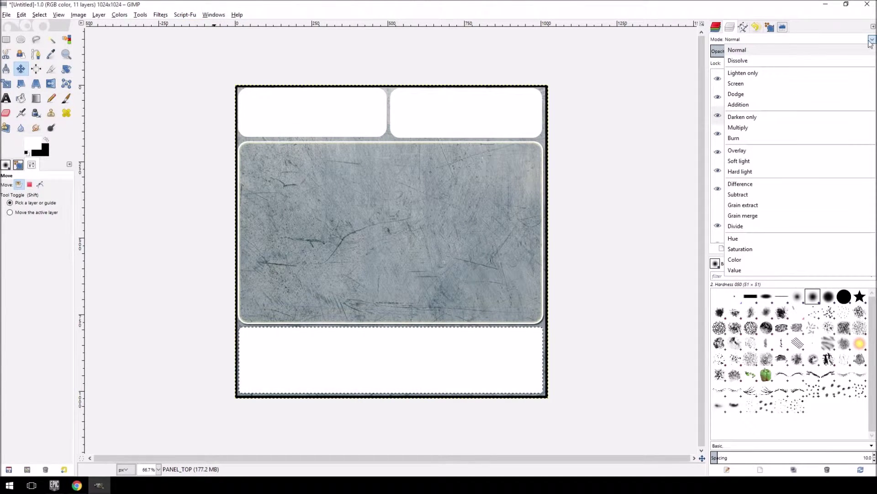
{"action": "left_click", "coordinate": [737, 128]}
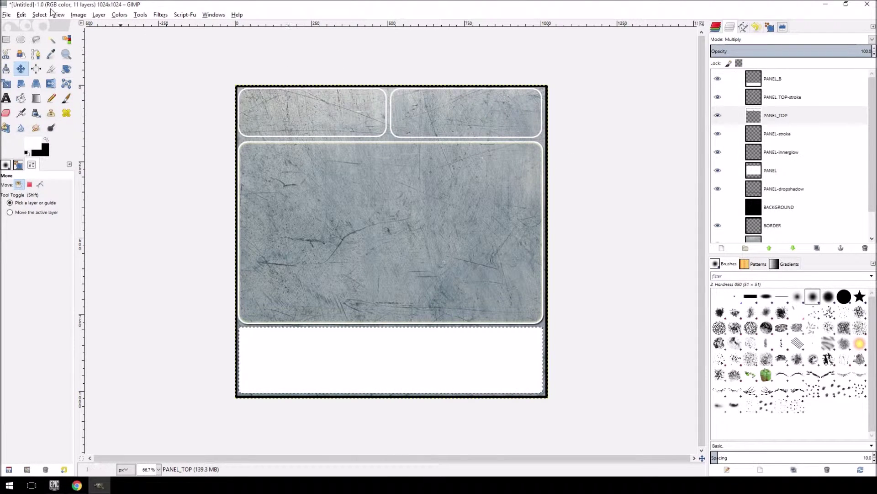
Step: Apply a black Drop Shadow to the PANEL_TOP layer with opacity 75, size 5, angle 120, distance 5 and the layer knocking out the shadow
{"action": "left_click", "coordinate": [183, 16]}
{"action": "mouse_move", "coordinate": [189, 24]}
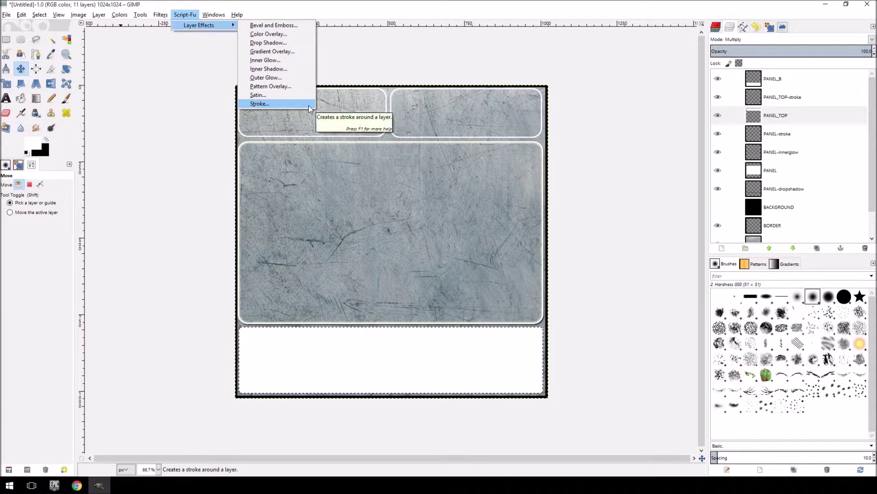
{"action": "left_click", "coordinate": [284, 43]}
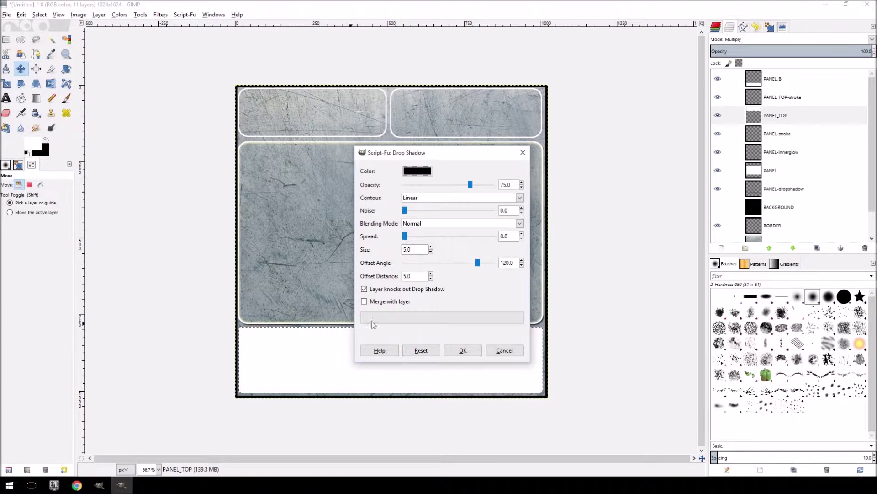
{"action": "left_click", "coordinate": [463, 350]}
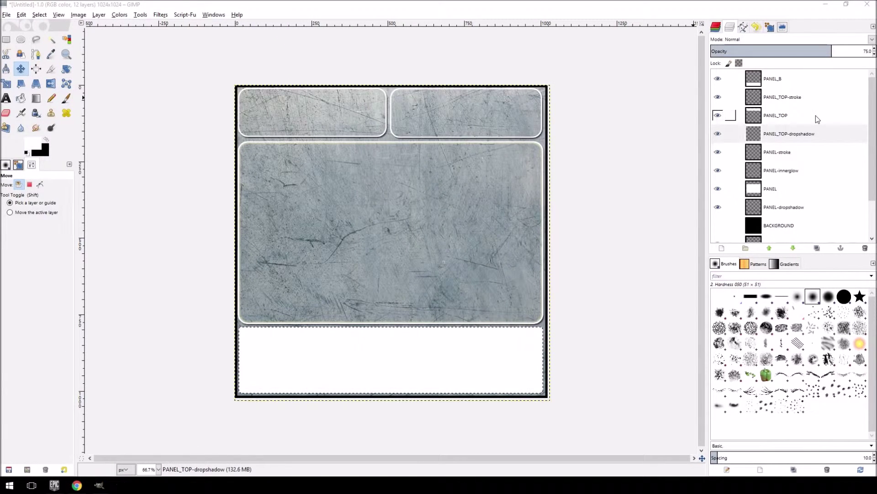
Step: Apply a pale yellow Inner Glow to the PANEL_TOP layer with opacity 75, edge source and size 8
{"action": "left_click", "coordinate": [782, 115]}
{"action": "left_click", "coordinate": [185, 15]}
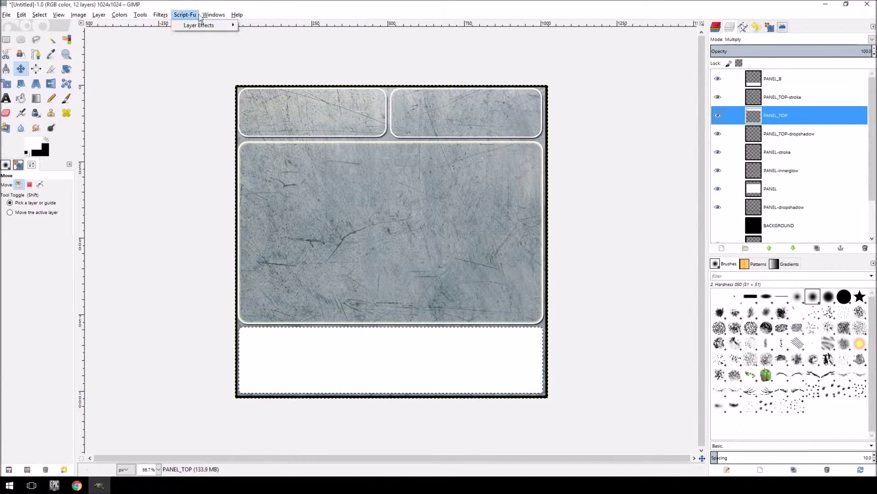
{"action": "mouse_move", "coordinate": [198, 28]}
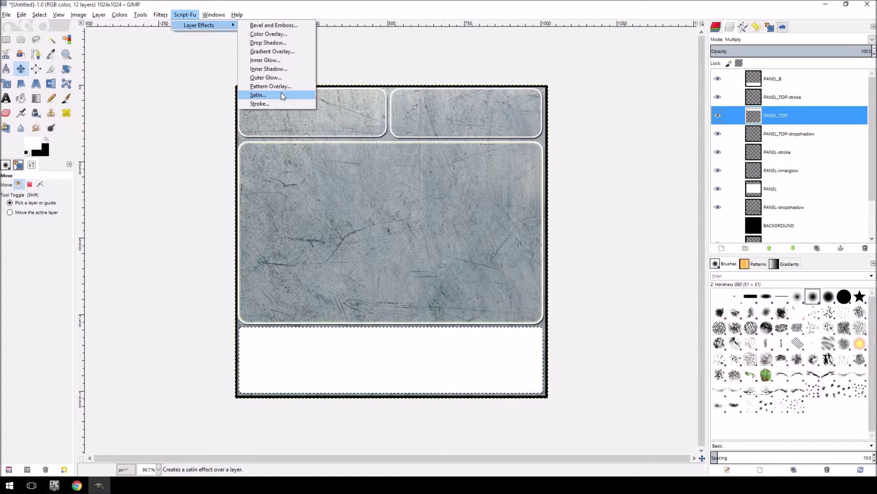
{"action": "left_click", "coordinate": [273, 60]}
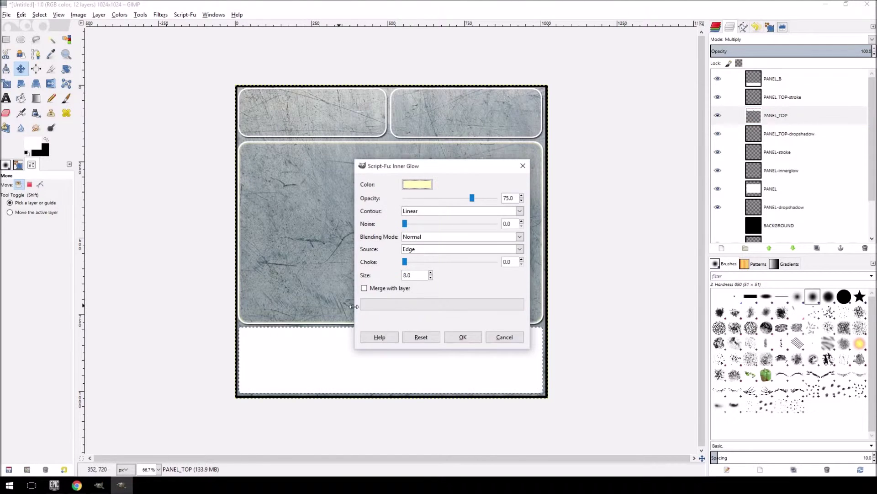
{"action": "left_click", "coordinate": [463, 337]}
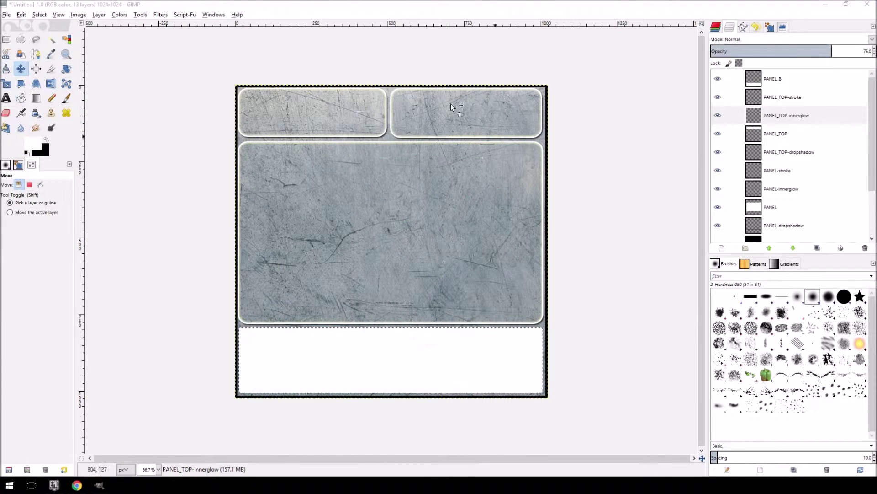
Step: Set the PANEL_B layer's blending mode to Multiply and apply a white Stroke effect of size 4, opacity 100 and position 50
{"action": "left_click", "coordinate": [768, 84]}
{"action": "left_click", "coordinate": [183, 14]}
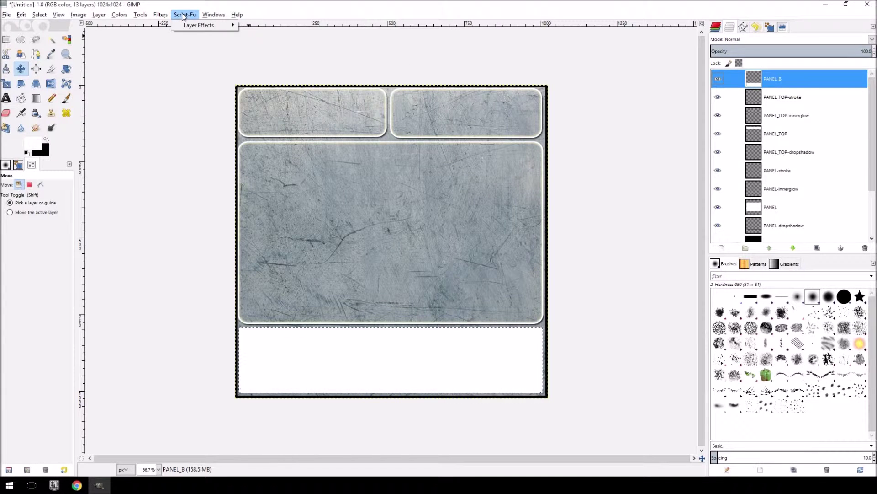
{"action": "mouse_move", "coordinate": [193, 27]}
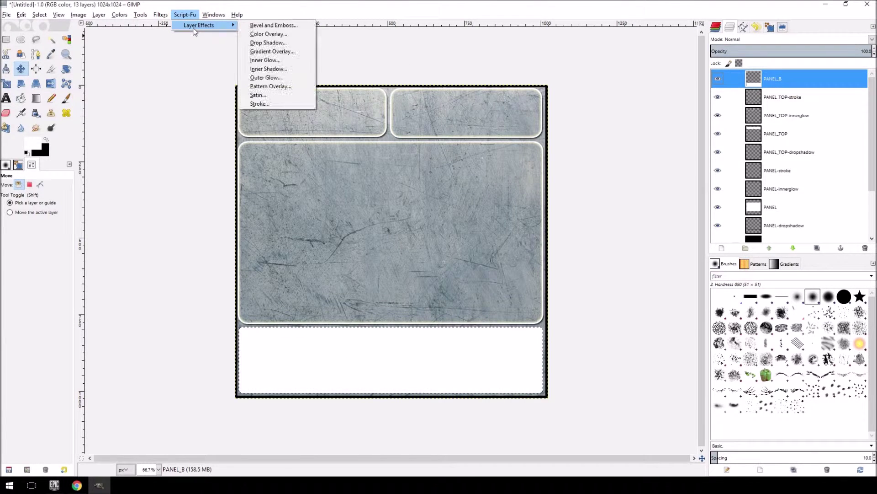
{"action": "left_click", "coordinate": [285, 98]}
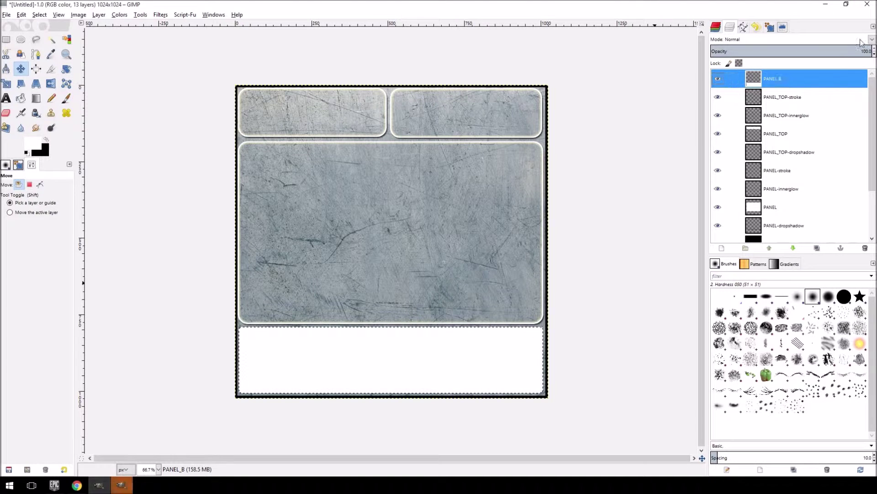
{"action": "left_click", "coordinate": [844, 40]}
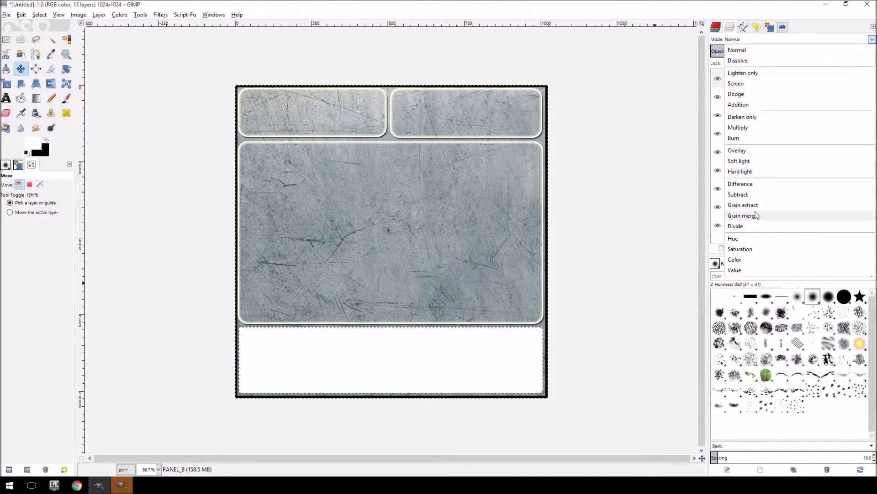
{"action": "left_click", "coordinate": [742, 128]}
{"action": "left_click", "coordinate": [121, 488]}
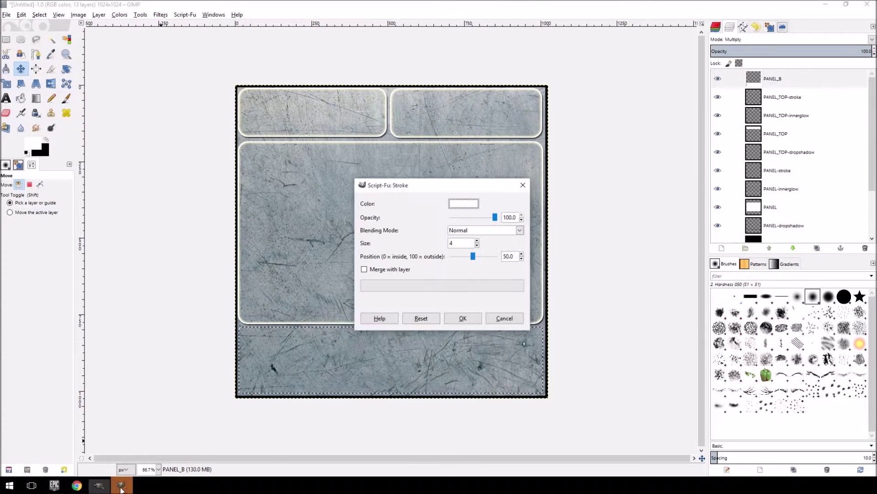
{"action": "left_click", "coordinate": [457, 318]}
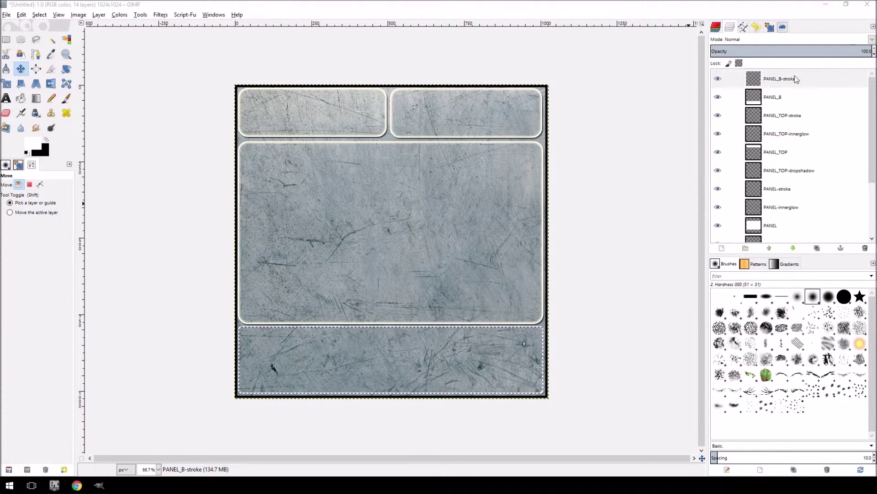
Step: Apply a Drop Shadow to the PANEL_B layer with opacity 75, size 5, angle 120, distance 5 and the layer knocking out the shadow
{"action": "left_click", "coordinate": [731, 97]}
{"action": "left_click", "coordinate": [160, 14]}
{"action": "mouse_move", "coordinate": [192, 16]}
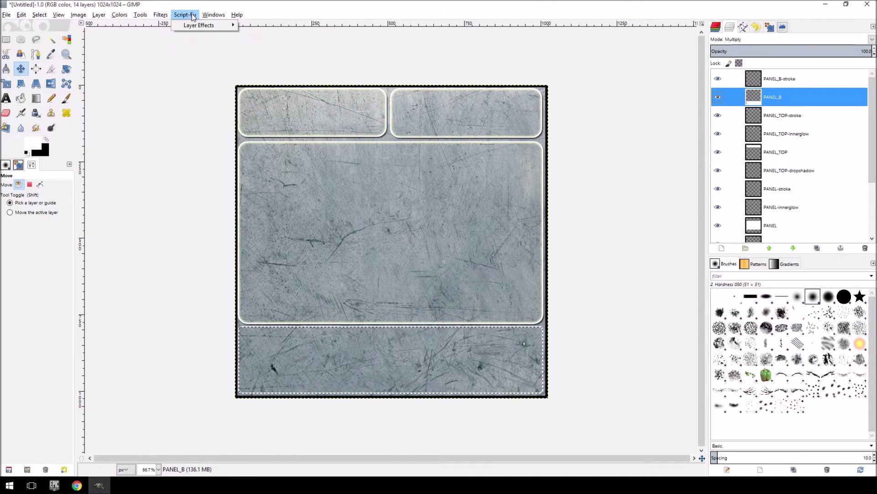
{"action": "left_click", "coordinate": [263, 45]}
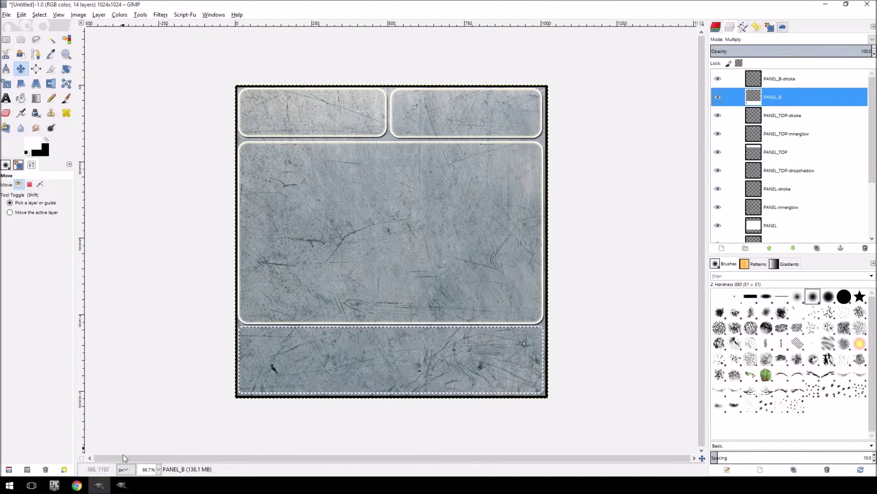
{"action": "left_click", "coordinate": [462, 350]}
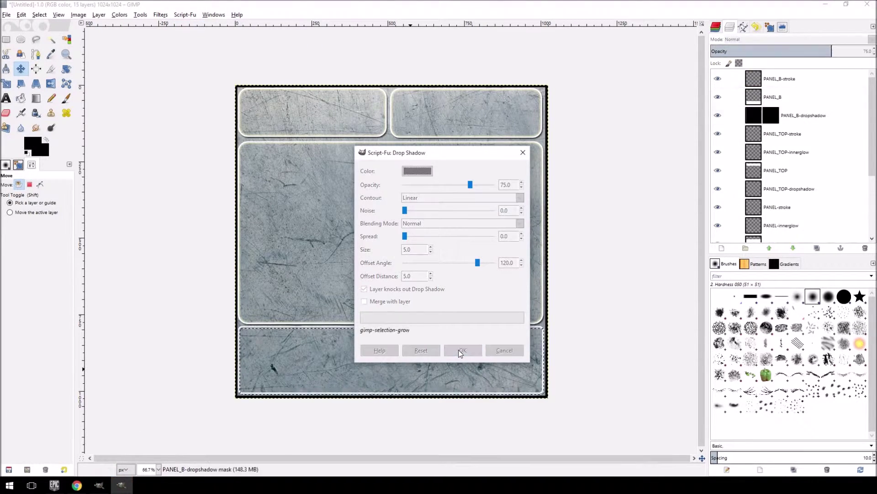
Step: Apply a pale yellow Inner Glow to the PANEL_B layer with opacity 75, edge source and size 8
{"action": "left_click", "coordinate": [778, 105]}
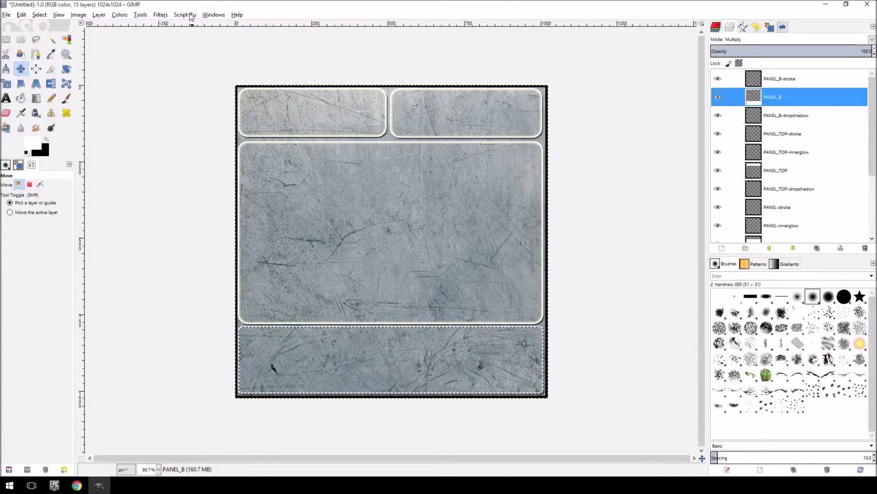
{"action": "left_click", "coordinate": [192, 16]}
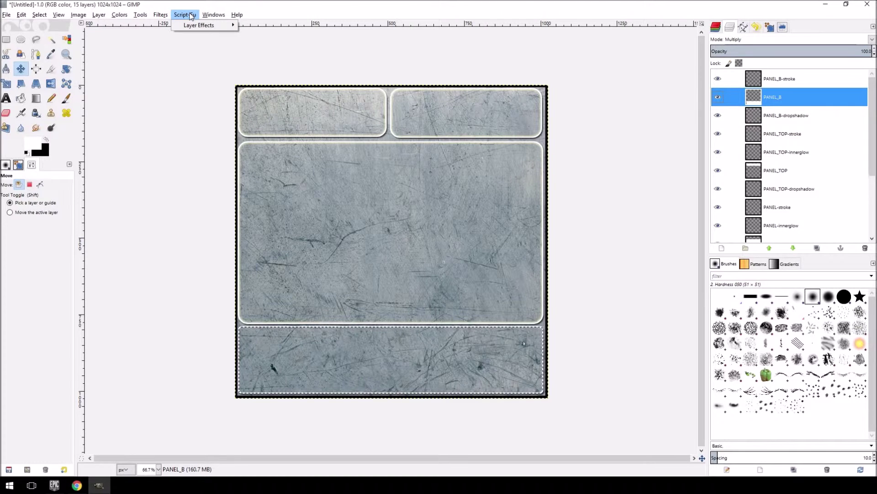
{"action": "mouse_move", "coordinate": [226, 26]}
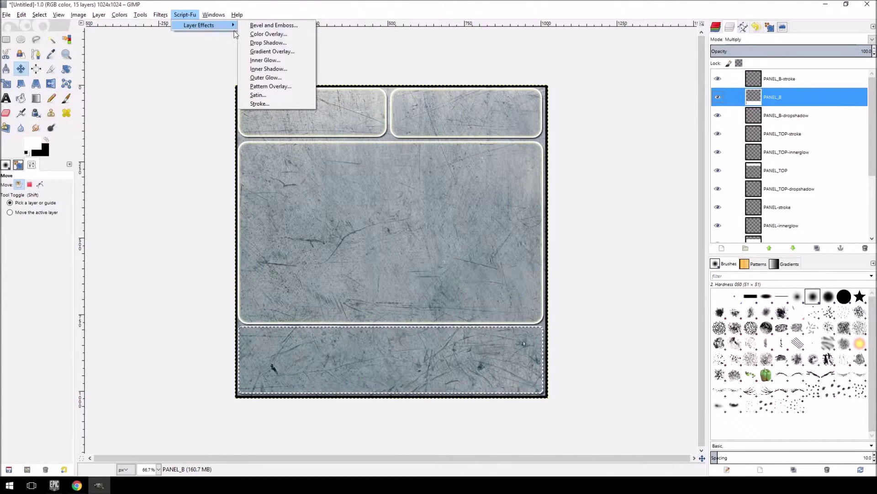
{"action": "left_click", "coordinate": [284, 62]}
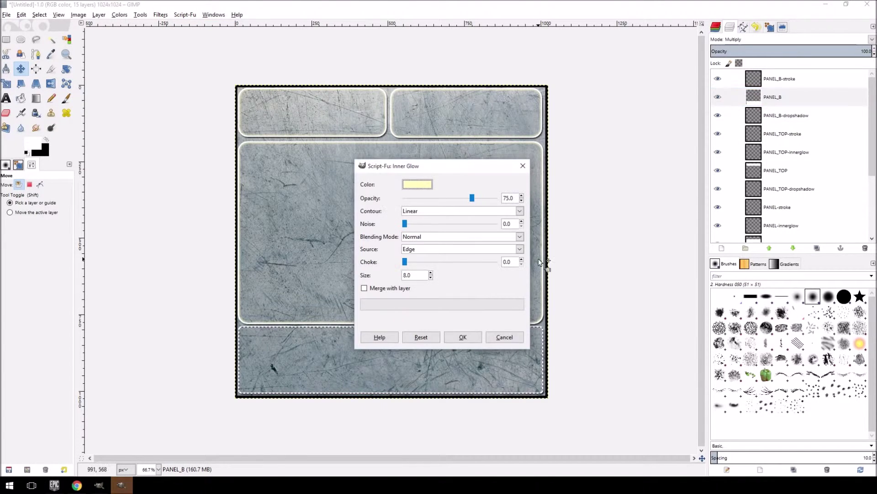
{"action": "left_click", "coordinate": [472, 337]}
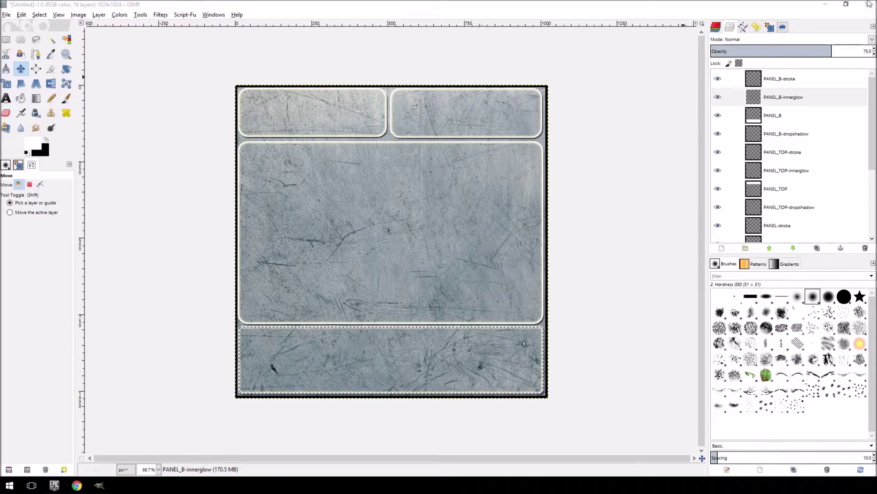
Step: Try lowering the PANEL layer's opacity to 44 and restore it to 100
{"action": "scroll", "coordinate": [834, 171], "scroll_direction": "down", "scroll_amount": 5}
{"action": "left_click", "coordinate": [775, 214]}
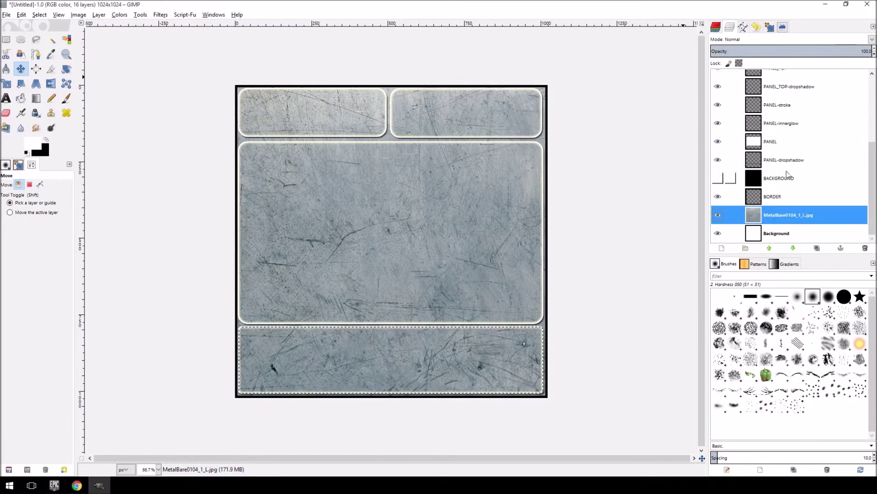
{"action": "left_click", "coordinate": [772, 142]}
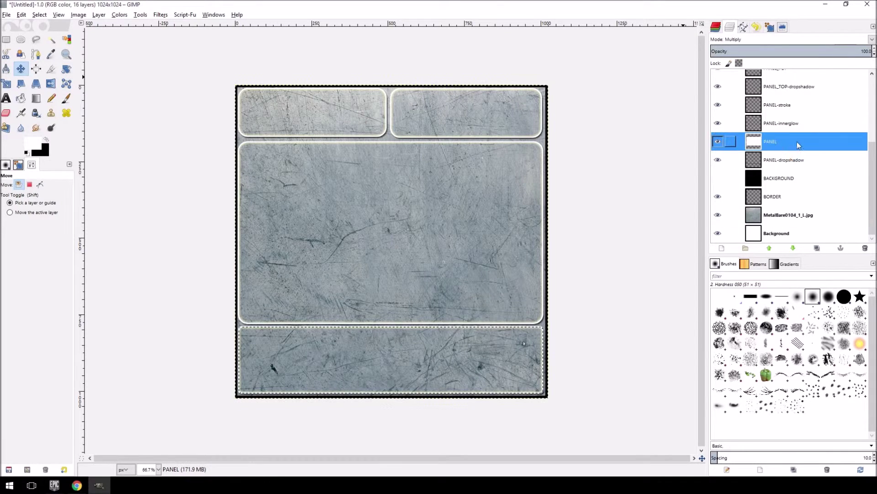
{"action": "left_click", "coordinate": [874, 54]}
{"action": "left_click", "coordinate": [875, 55]}
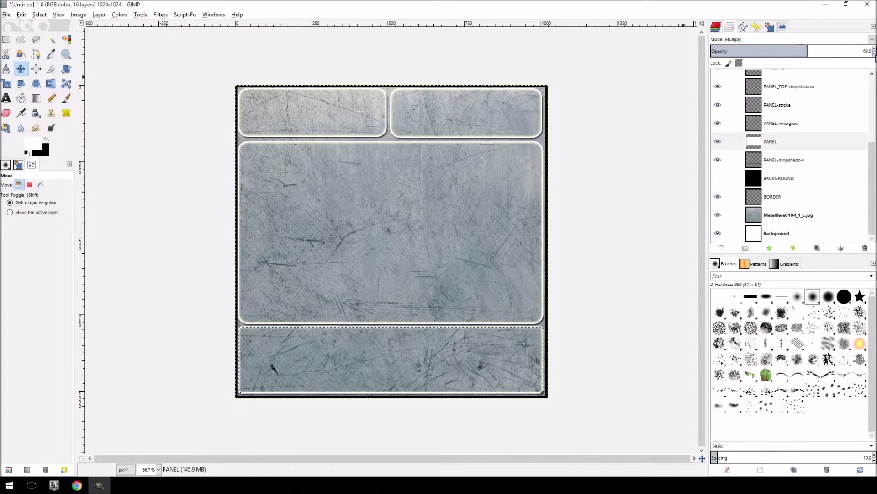
{"action": "left_click", "coordinate": [777, 142]}
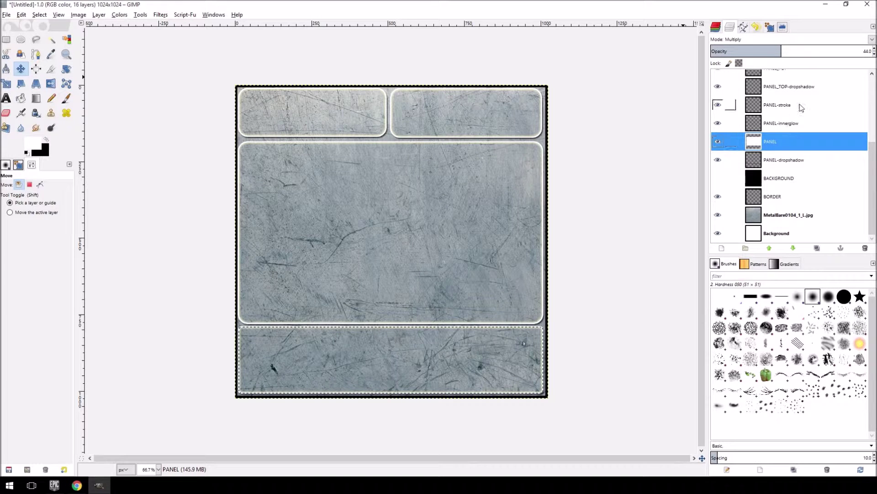
{"action": "left_click", "coordinate": [875, 49]}
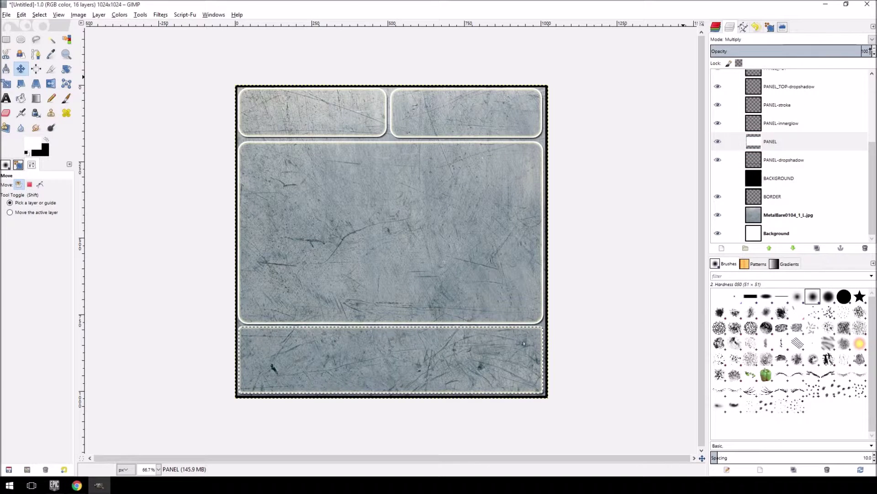
Step: Try lowering the MetalBare0104_1_L.jpg layer's opacity to 51 and restore it to 100
{"action": "left_click", "coordinate": [775, 221]}
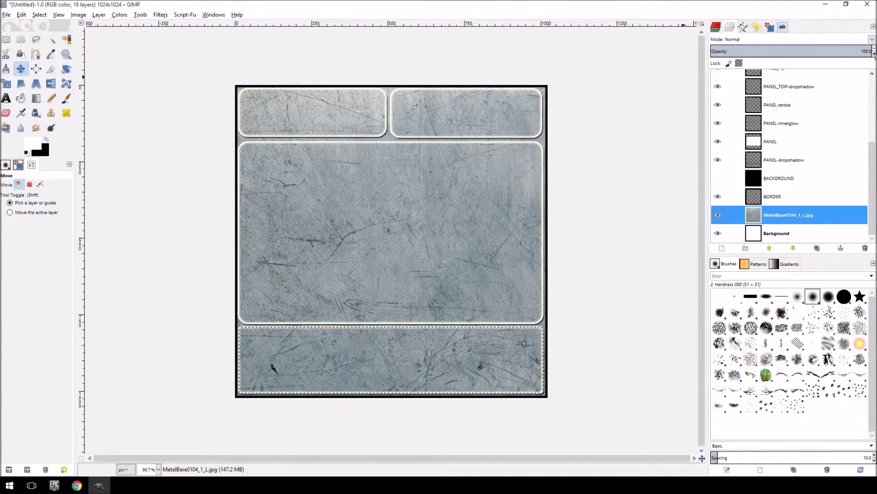
{"action": "left_click", "coordinate": [875, 53]}
{"action": "left_click_drag", "start_coordinate": [875, 53], "coordinate": [875, 53]}
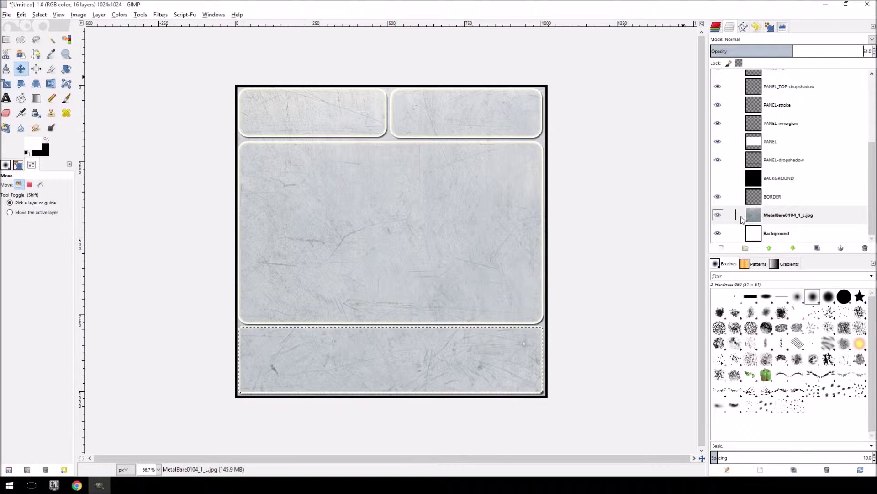
{"action": "right_click", "coordinate": [874, 51]}
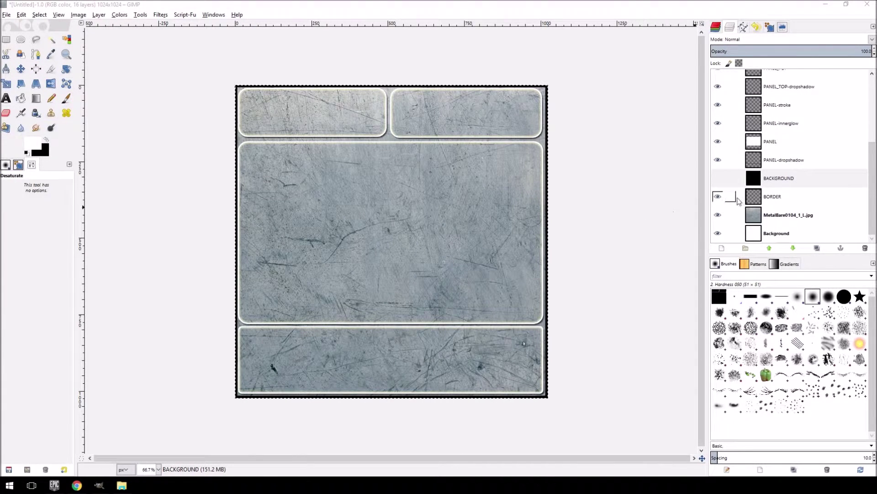
Step: Hide the MetalBare0104_1_L.jpg layer and show the black BACKGROUND layer
{"action": "left_click", "coordinate": [718, 215]}
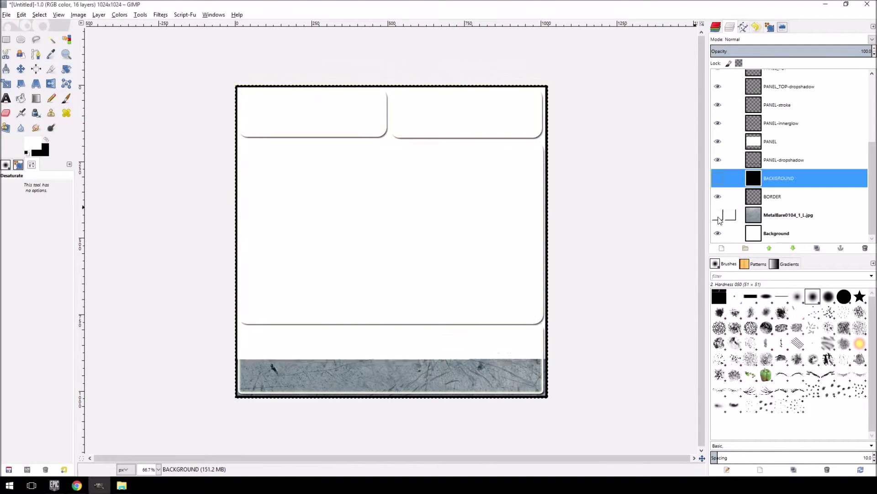
{"action": "left_click", "coordinate": [717, 180]}
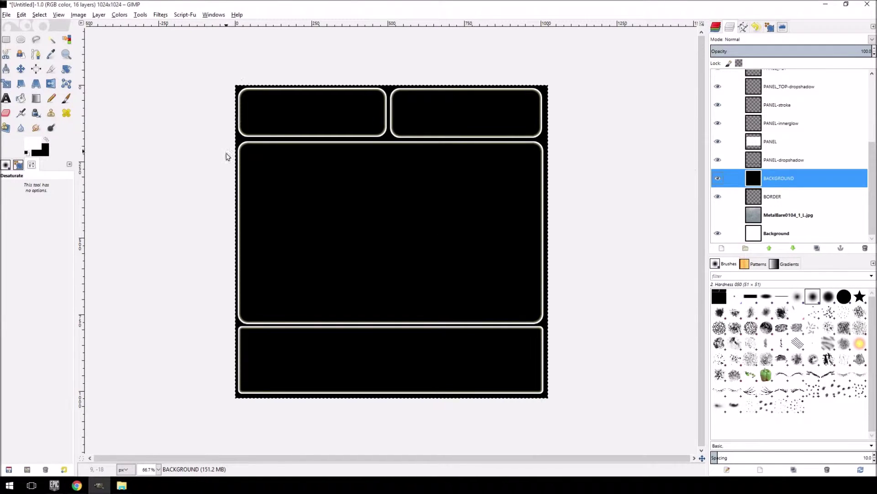
Step: Select the entire image and create a new layer from the visible content directly above the PANEL-innerglow layer
{"action": "left_click", "coordinate": [21, 15]}
{"action": "mouse_move", "coordinate": [40, 15]}
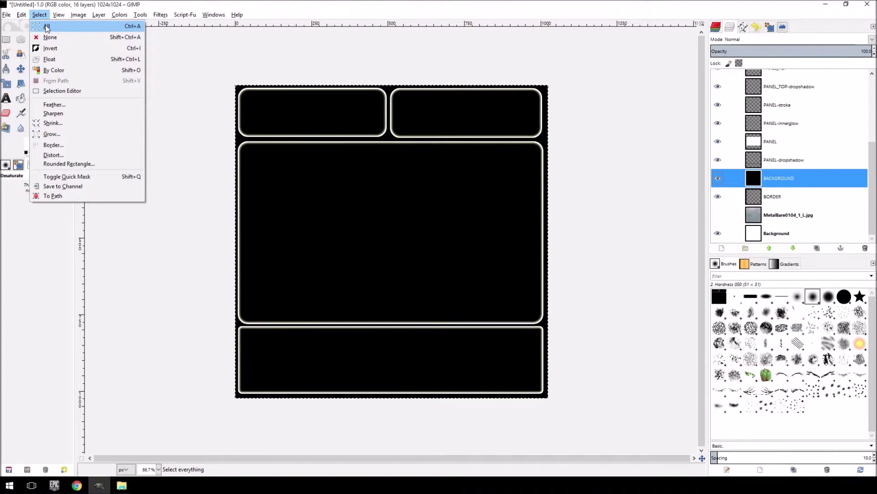
{"action": "left_click", "coordinate": [97, 31]}
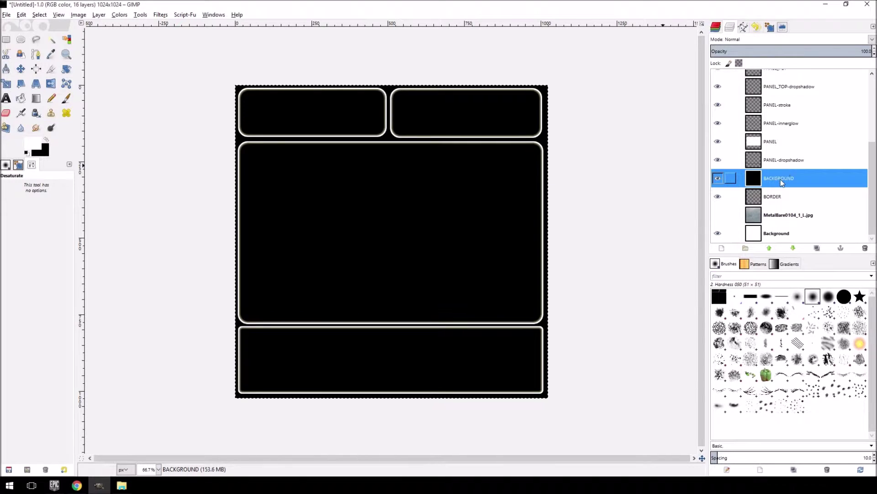
{"action": "right_click", "coordinate": [781, 124]}
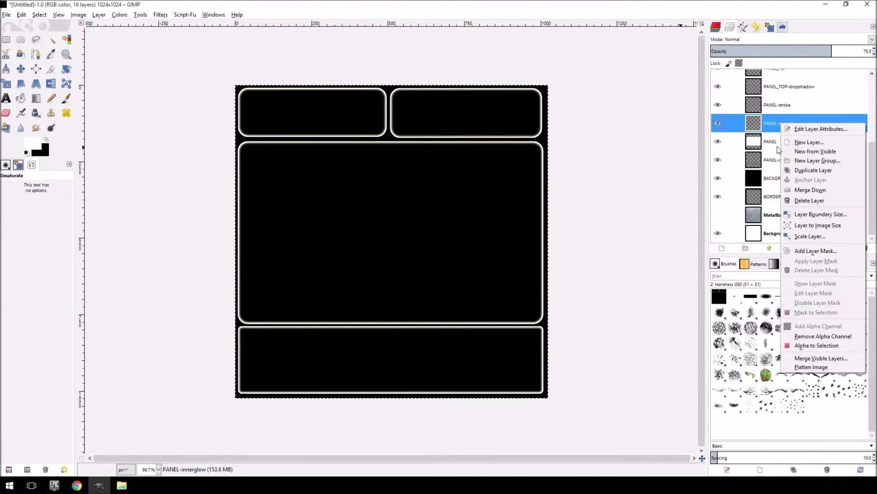
{"action": "left_click", "coordinate": [812, 153]}
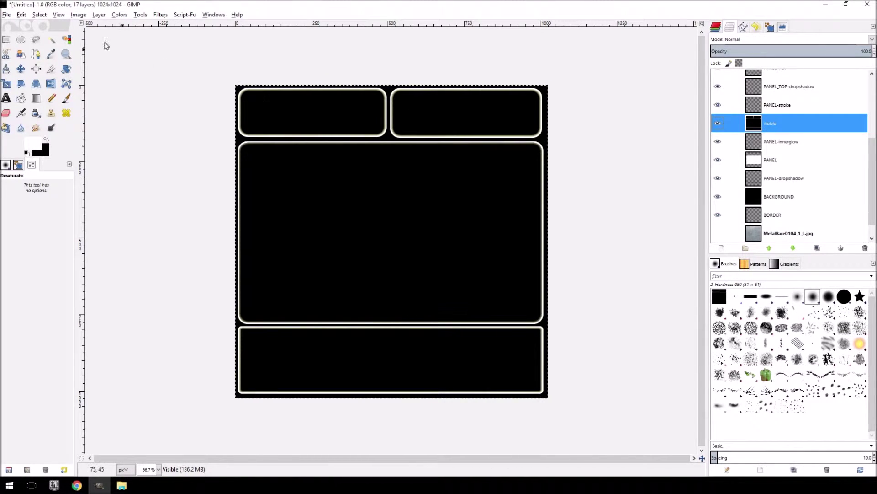
Step: Copy the Visible layer's content and create a new 1024 × 1024 px image
{"action": "left_click", "coordinate": [23, 17]}
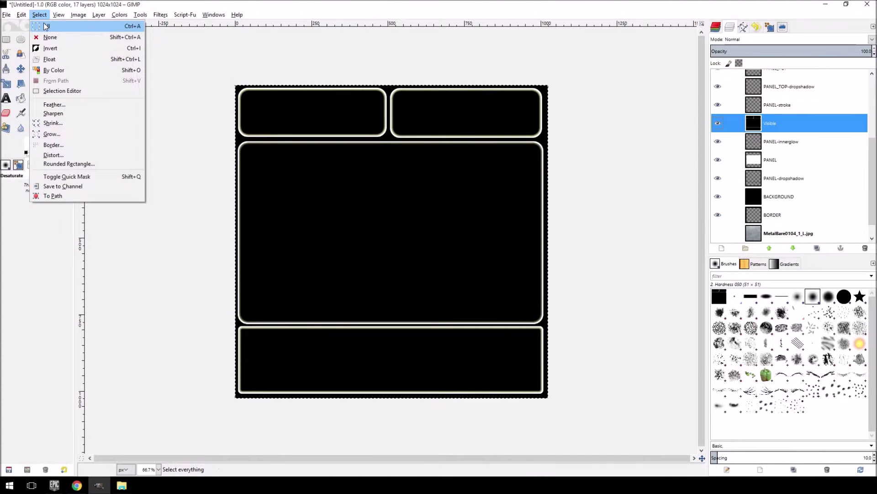
{"action": "mouse_move", "coordinate": [24, 17]}
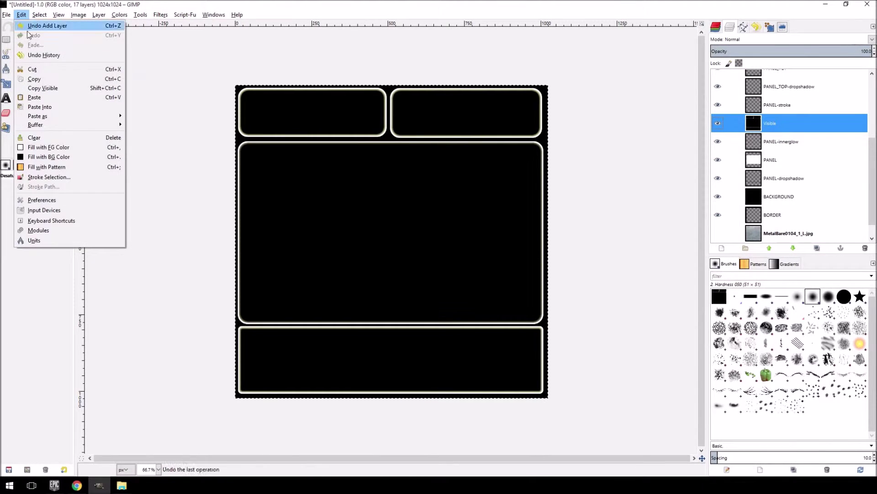
{"action": "left_click", "coordinate": [50, 79]}
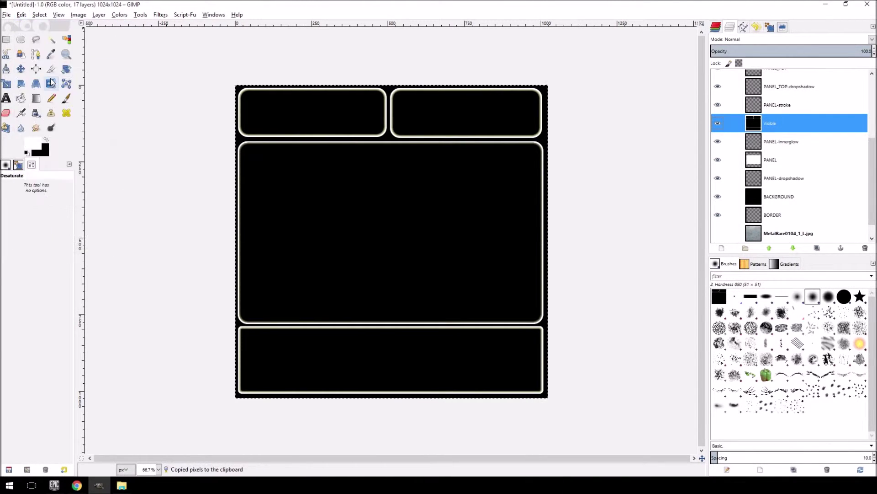
{"action": "left_click", "coordinate": [7, 15]}
{"action": "left_click", "coordinate": [10, 26]}
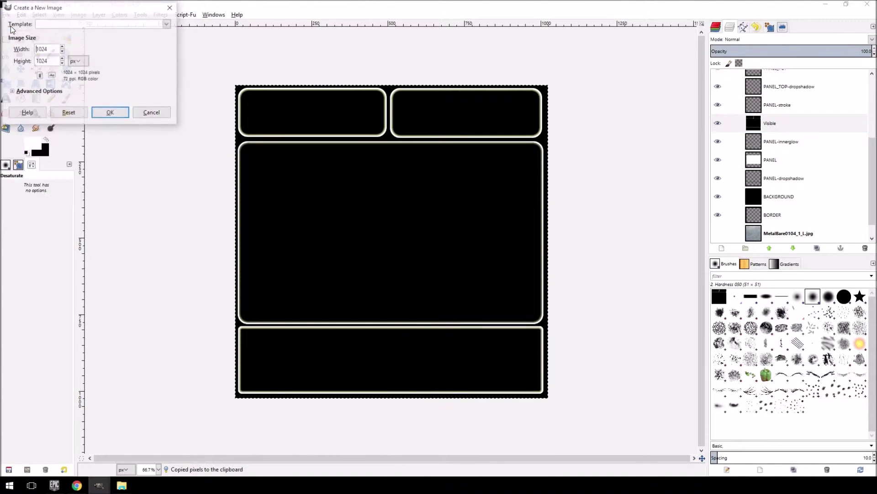
{"action": "left_click", "coordinate": [110, 112]}
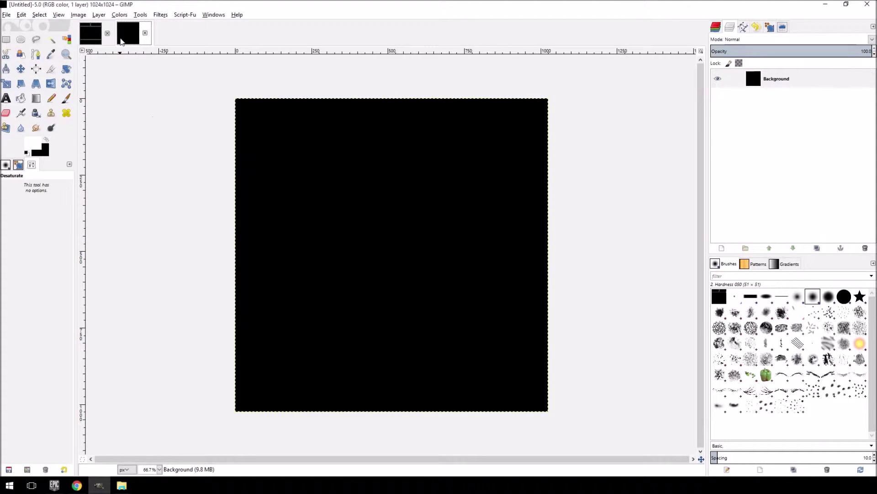
Step: Paste the copied panel outlines into the new image and turn the floating selection into a new layer
{"action": "left_click", "coordinate": [26, 16]}
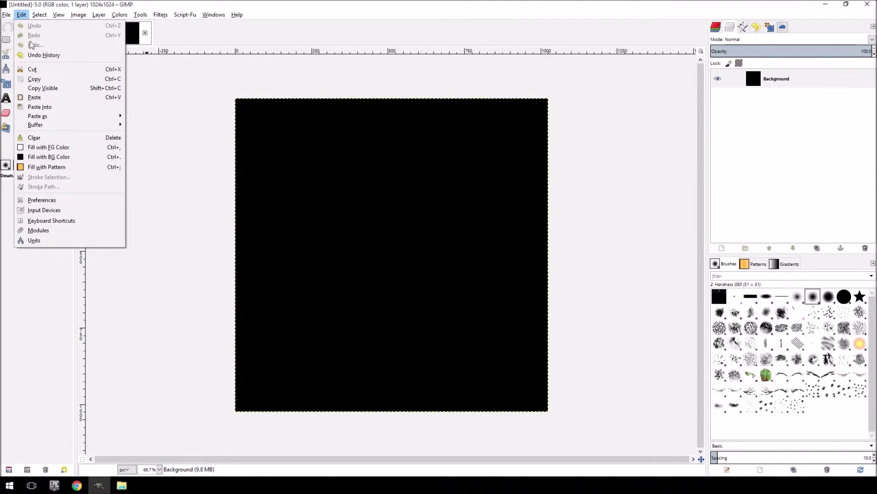
{"action": "left_click", "coordinate": [48, 97]}
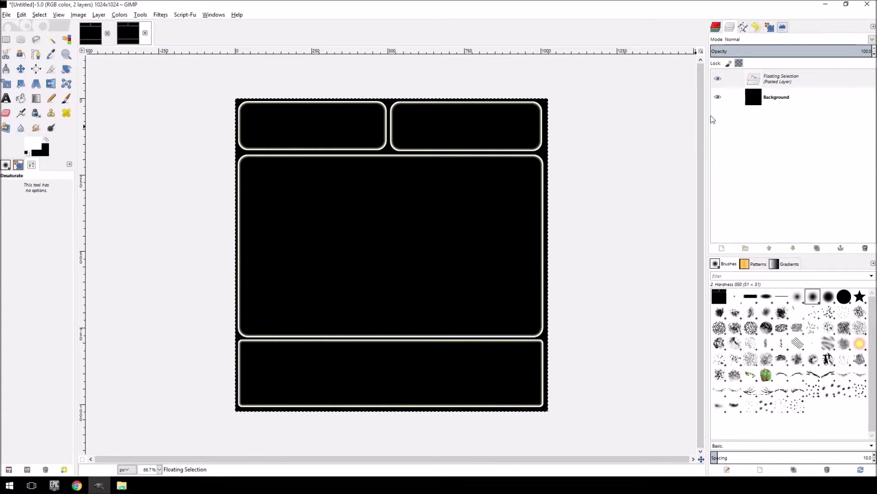
{"action": "right_click", "coordinate": [779, 83]}
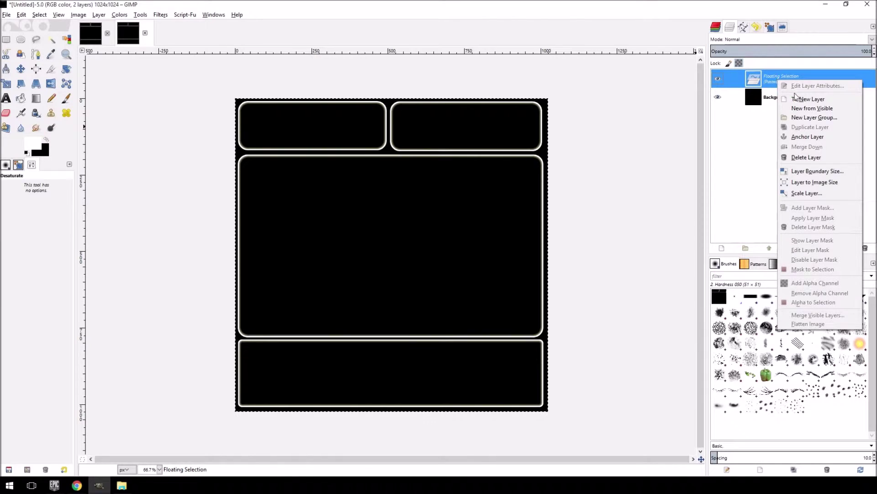
{"action": "left_click", "coordinate": [800, 100]}
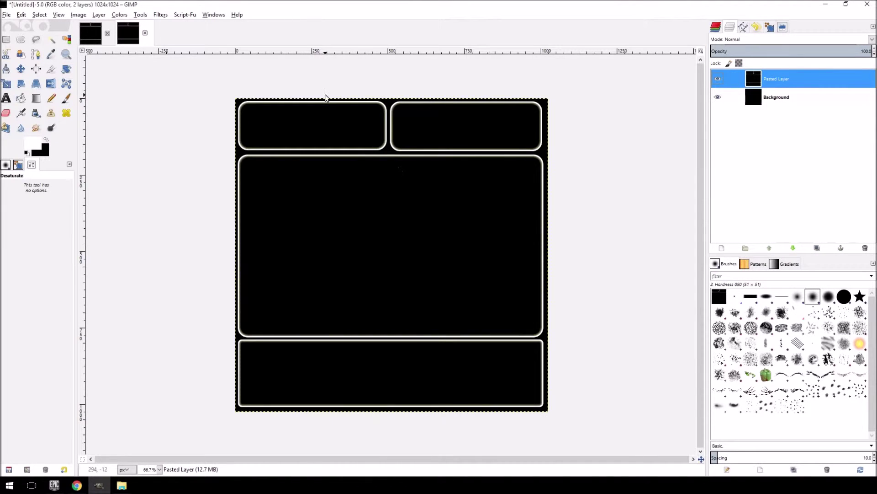
Step: Apply the Normalmap filter to the pasted layer with the 4 sample filter and a scale of 2
{"action": "left_click", "coordinate": [160, 16]}
{"action": "mouse_move", "coordinate": [191, 157]}
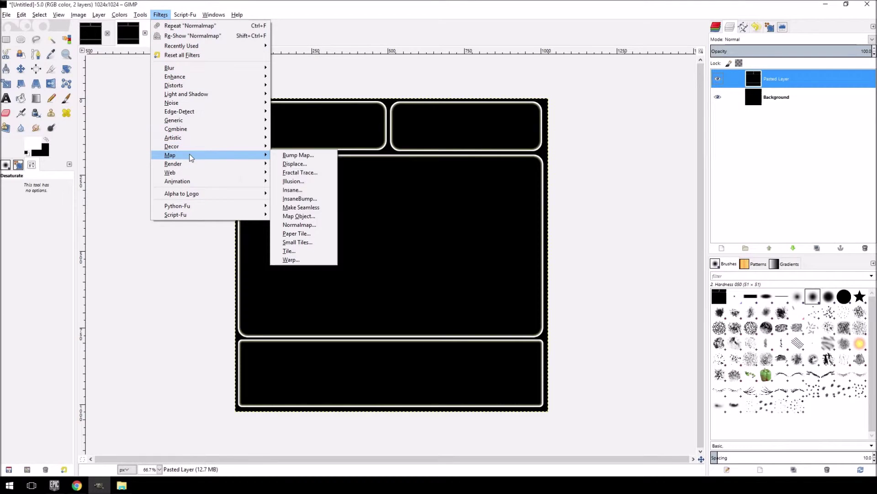
{"action": "left_click", "coordinate": [308, 224]}
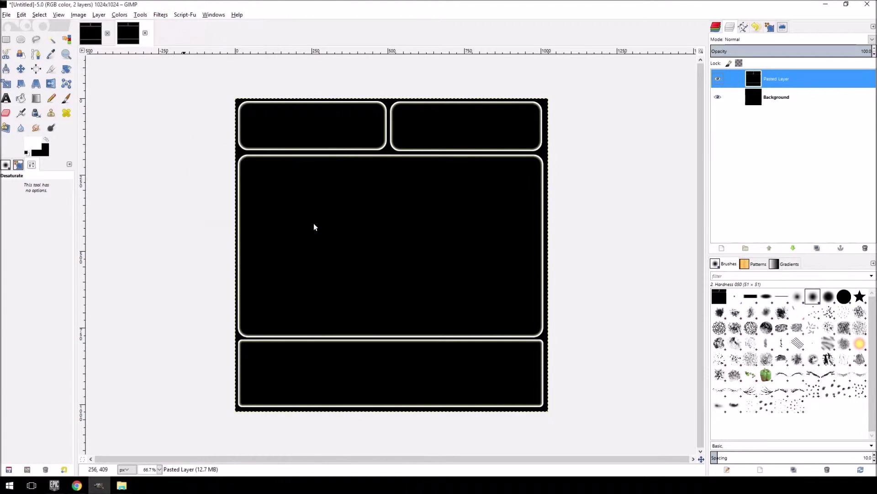
{"action": "left_click_drag", "start_coordinate": [212, 113], "coordinate": [178, 113]}
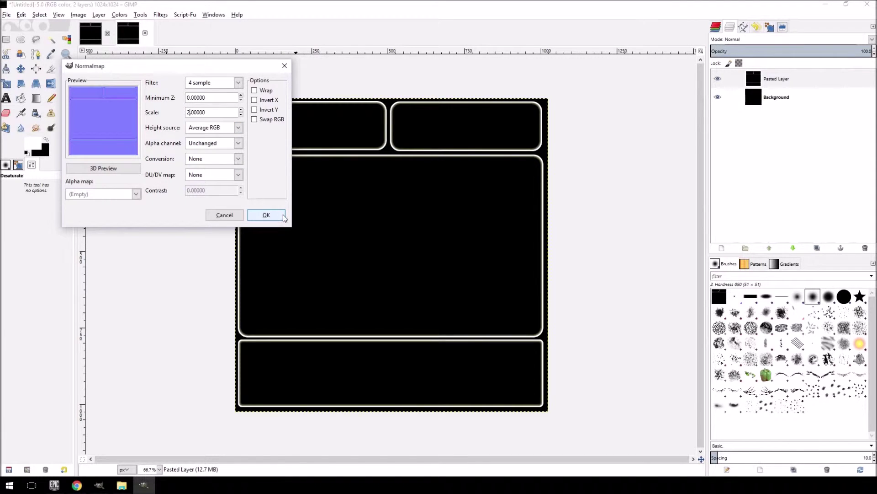
{"action": "left_click", "coordinate": [266, 215]}
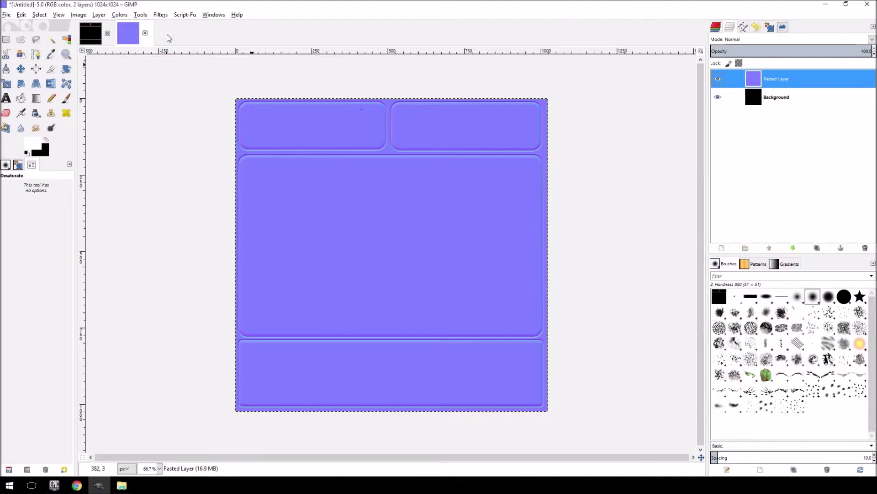
Step: Return to the original panel image and delete its Visible layer
{"action": "left_click", "coordinate": [94, 38]}
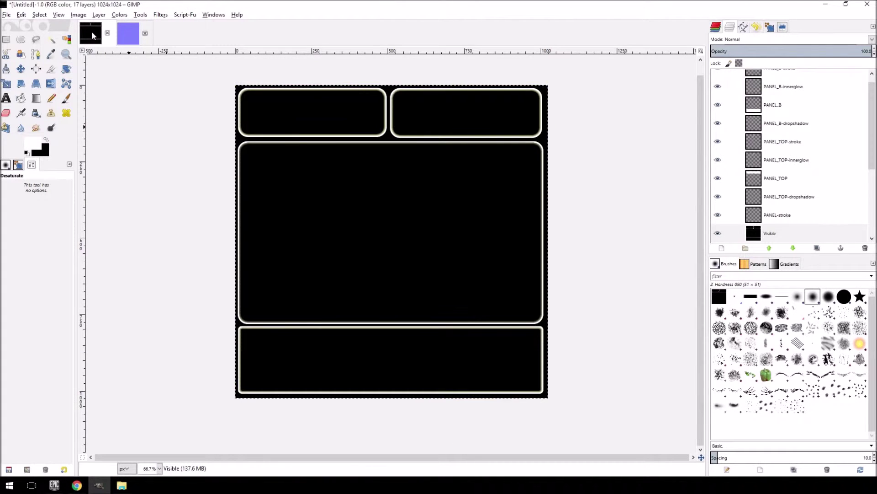
{"action": "scroll", "coordinate": [811, 206], "scroll_direction": "down", "scroll_amount": 5}
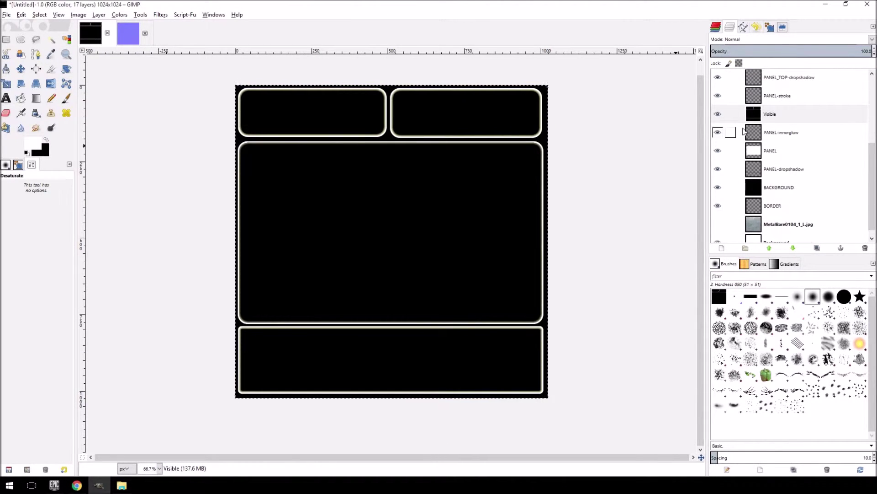
{"action": "scroll", "coordinate": [786, 186], "scroll_direction": "up", "scroll_amount": 6}
{"action": "scroll", "coordinate": [772, 147], "scroll_direction": "down", "scroll_amount": 3}
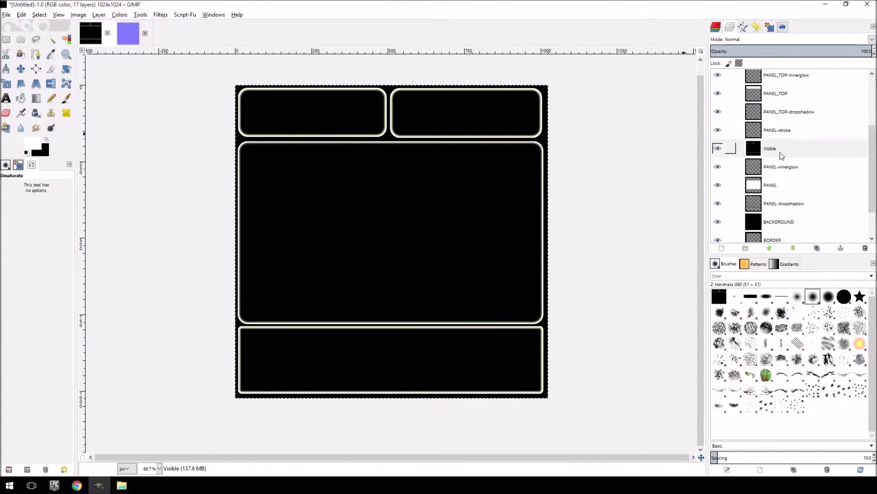
{"action": "scroll", "coordinate": [780, 152], "scroll_direction": "down", "scroll_amount": 2}
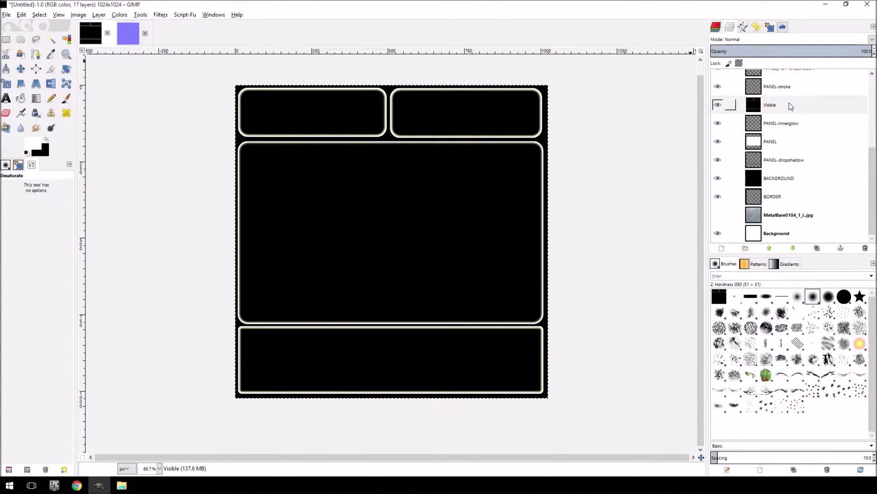
{"action": "scroll", "coordinate": [777, 107], "scroll_direction": "up", "scroll_amount": 4}
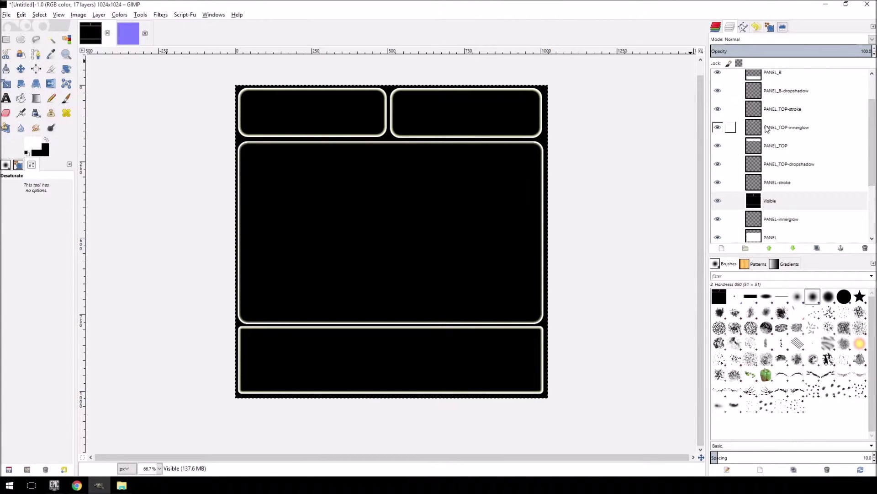
{"action": "scroll", "coordinate": [767, 129], "scroll_direction": "down", "scroll_amount": 4}
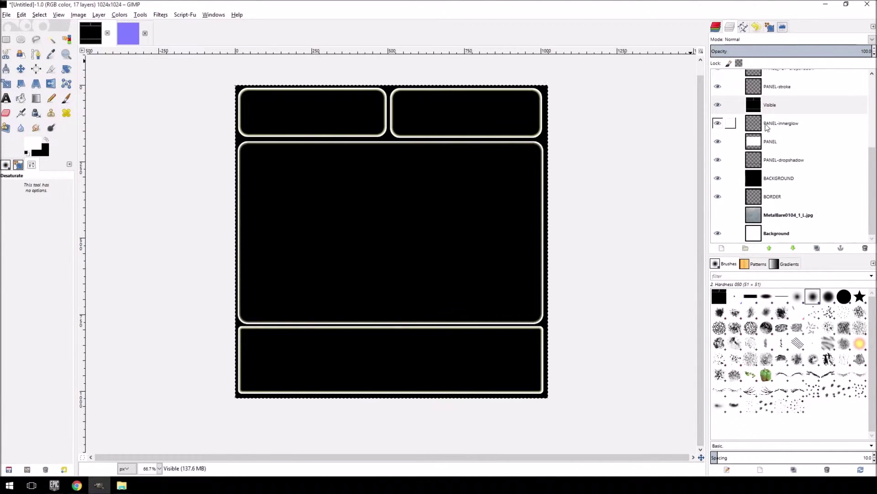
{"action": "left_click", "coordinate": [761, 107]}
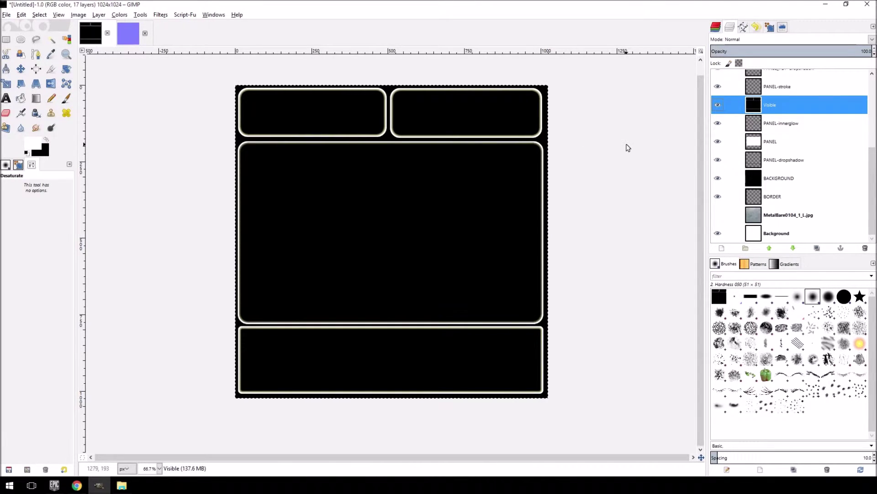
{"action": "right_click", "coordinate": [769, 108]}
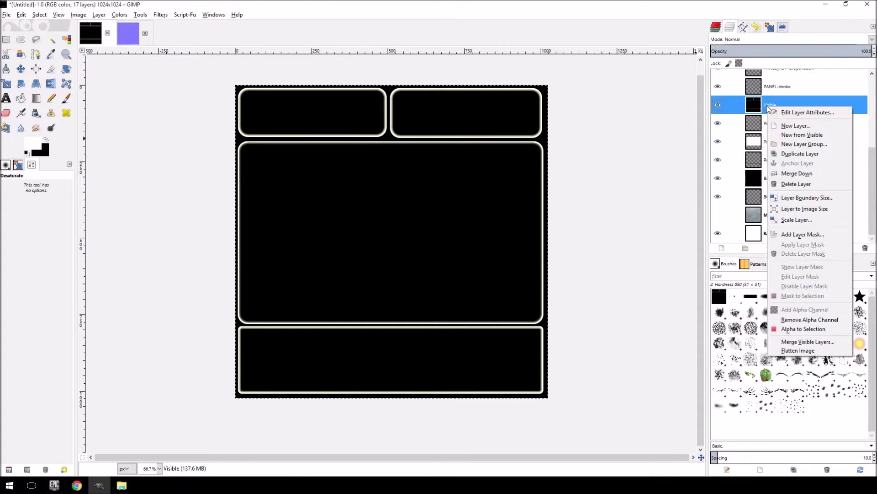
{"action": "left_click", "coordinate": [808, 184]}
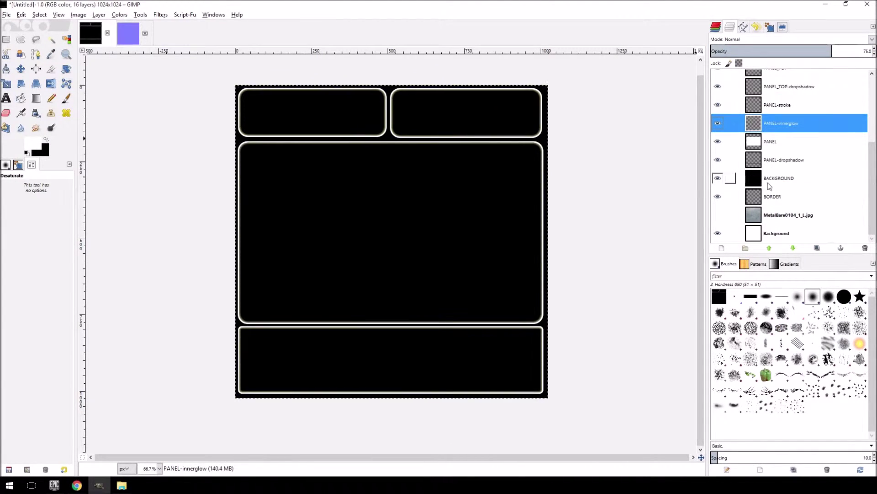
Step: Hide the black BACKGROUND layer and show the MetalBare0104_1_L.jpg layer, keeping PANEL-dropshadow shown
{"action": "left_click", "coordinate": [718, 178]}
{"action": "left_click", "coordinate": [718, 214]}
{"action": "left_click", "coordinate": [717, 159]}
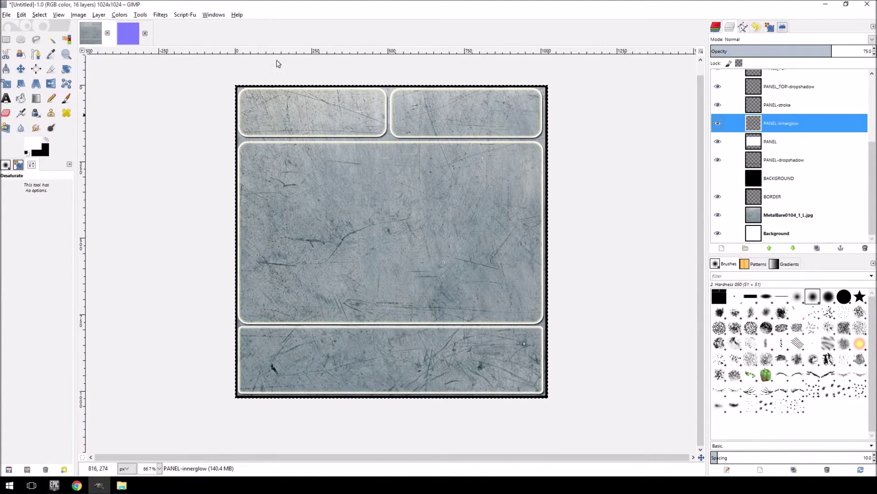
Step: Export the scratched-metal panel image as TEXTURE01.PNG to the root of the D: drive with the default PNG options
{"action": "left_click", "coordinate": [4, 15]}
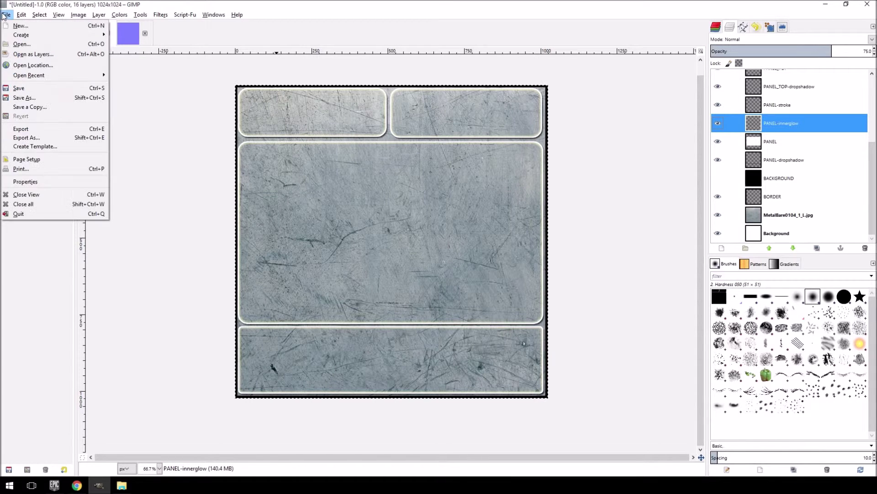
{"action": "left_click", "coordinate": [46, 138]}
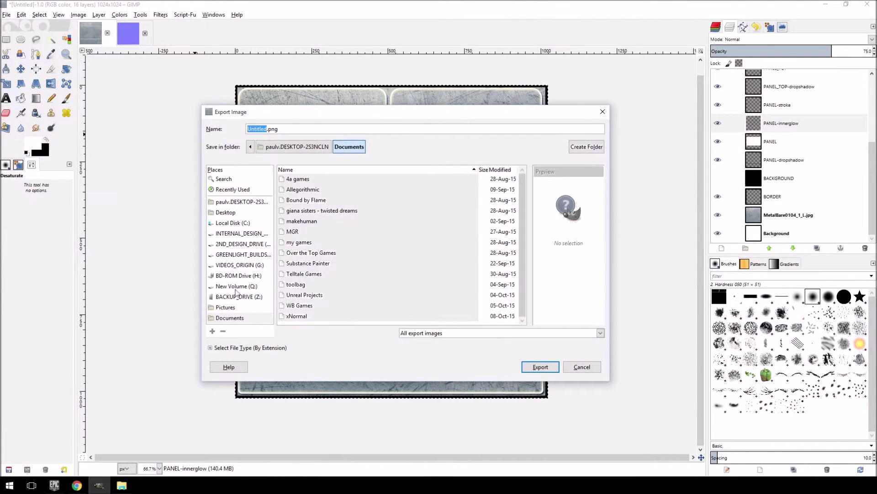
{"action": "left_click", "coordinate": [245, 235]}
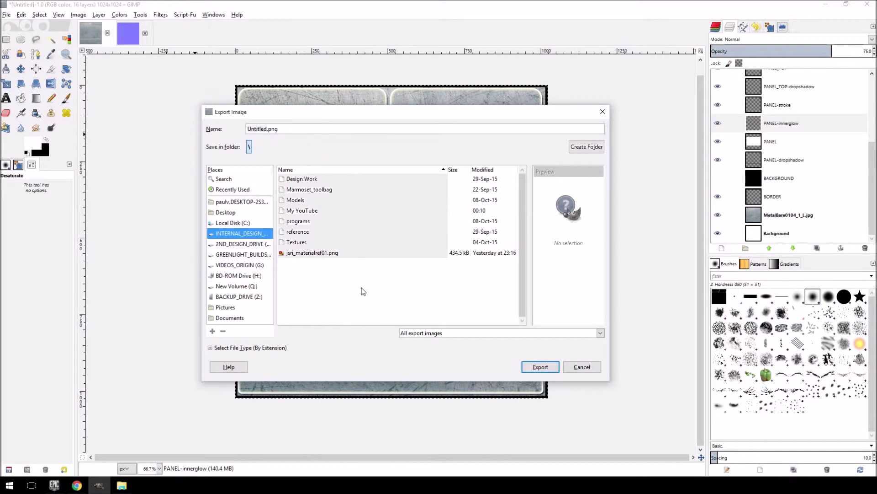
{"action": "triple_click", "coordinate": [296, 128]}
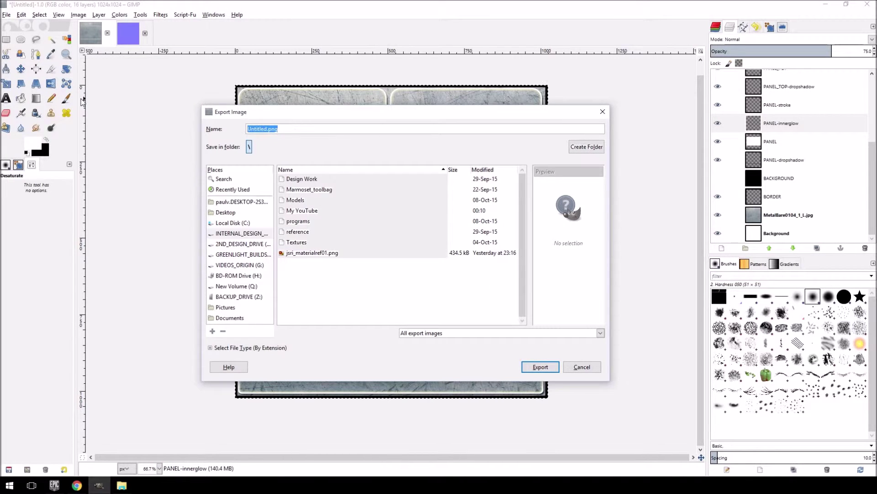
{"action": "type", "text": "TEXTURE01"}
{"action": "key", "text": "Return"}
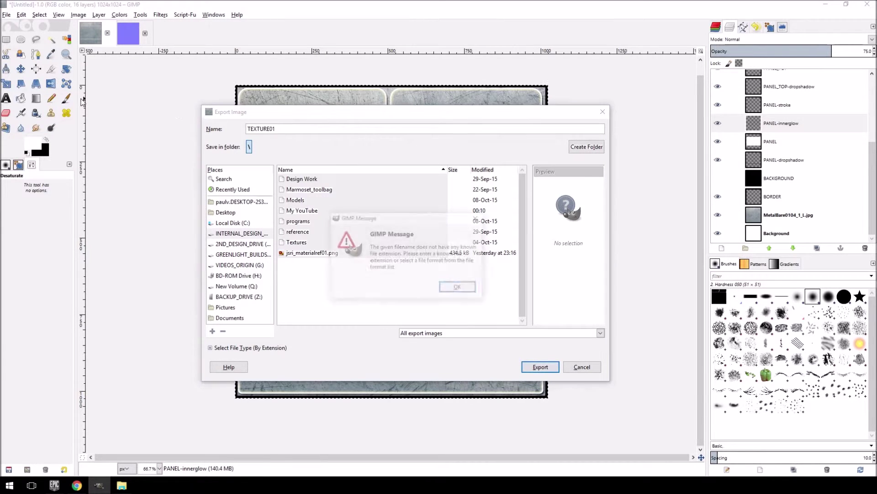
{"action": "left_click", "coordinate": [459, 288]}
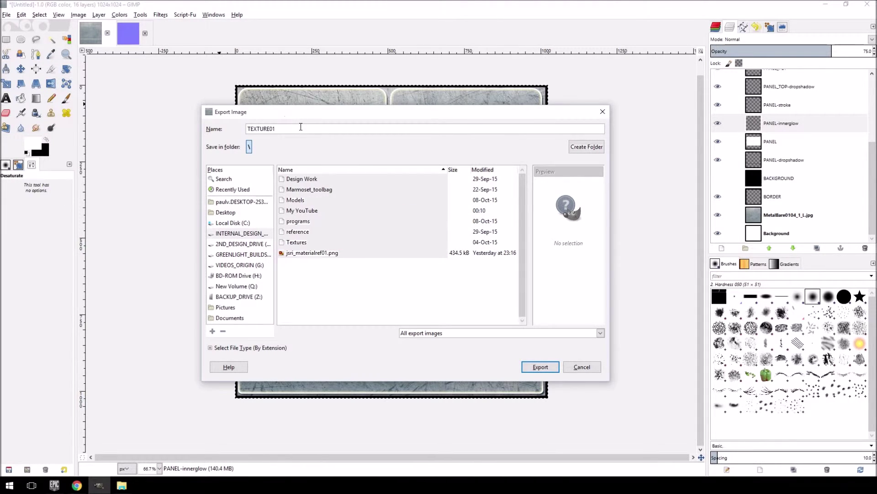
{"action": "type", "text": ".PNG"}
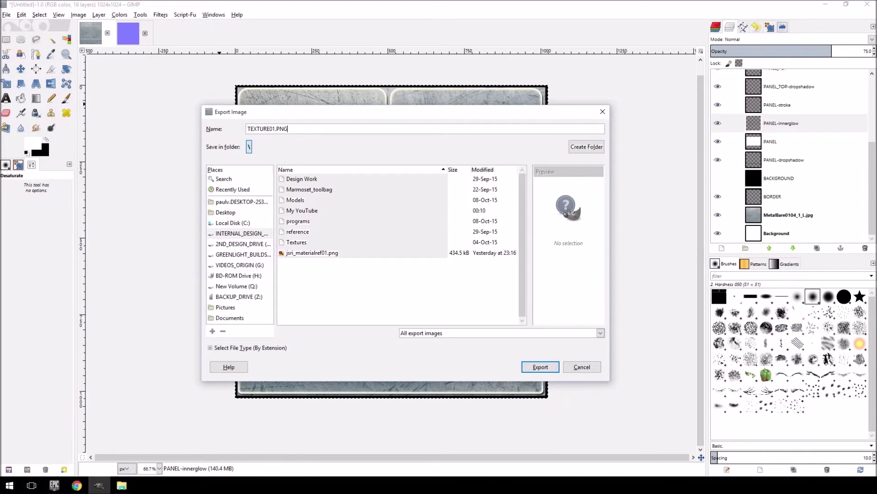
{"action": "key", "text": "Return"}
{"action": "left_click", "coordinate": [440, 331]}
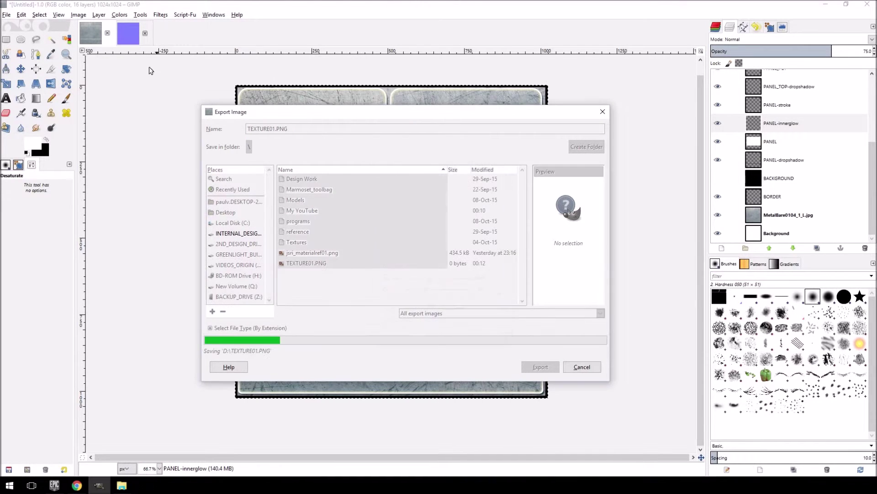
Step: Export the purple normal map image as TEXTURE01_NORM.PNG to the root of the D: drive with the default PNG options
{"action": "left_click", "coordinate": [127, 32]}
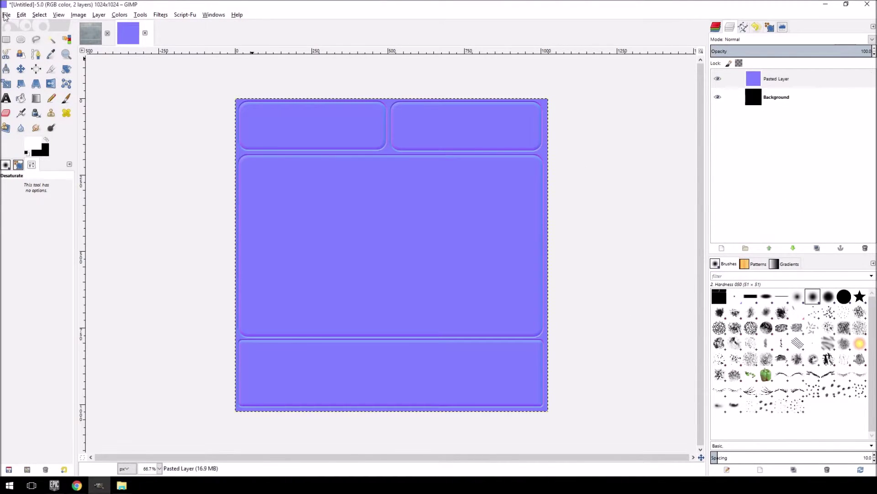
{"action": "left_click", "coordinate": [5, 14]}
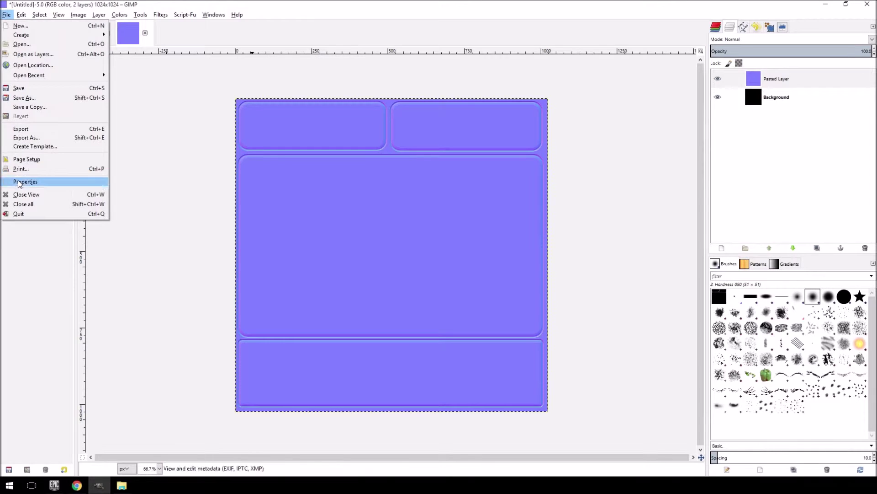
{"action": "left_click", "coordinate": [30, 131]}
{"action": "type", "text": "TEXTURE01_NORM"}
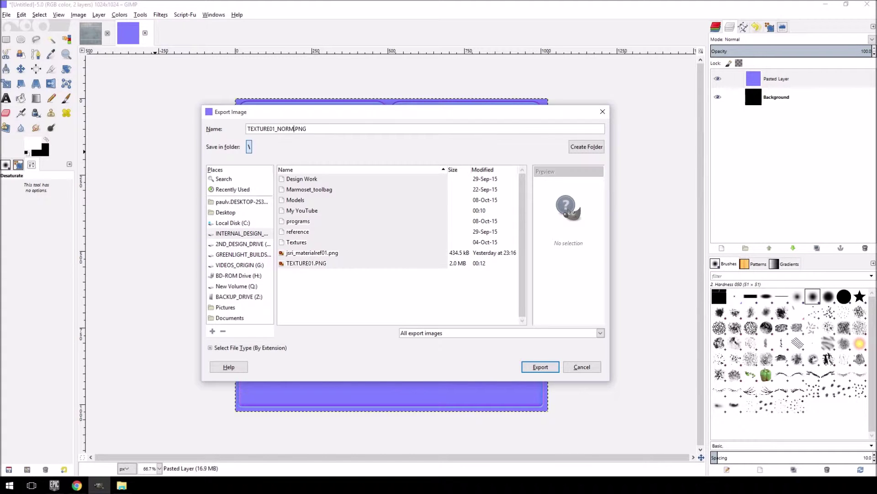
{"action": "key", "text": "Return"}
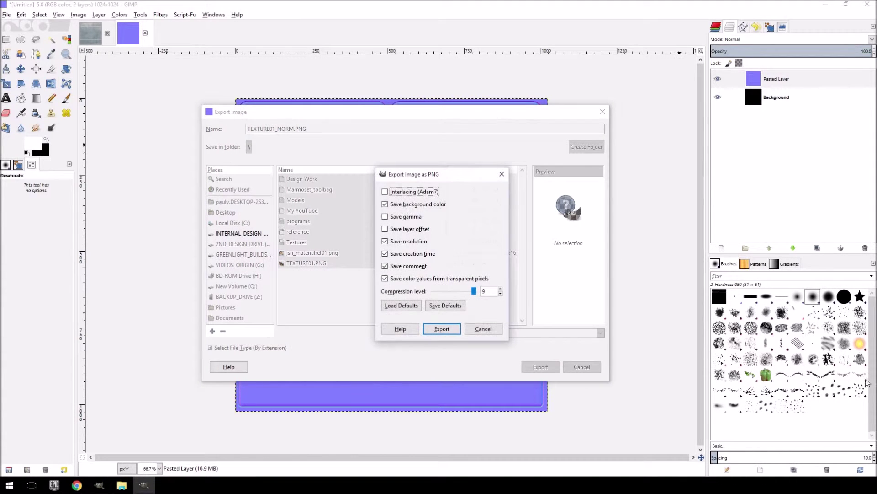
{"action": "left_click", "coordinate": [430, 333]}
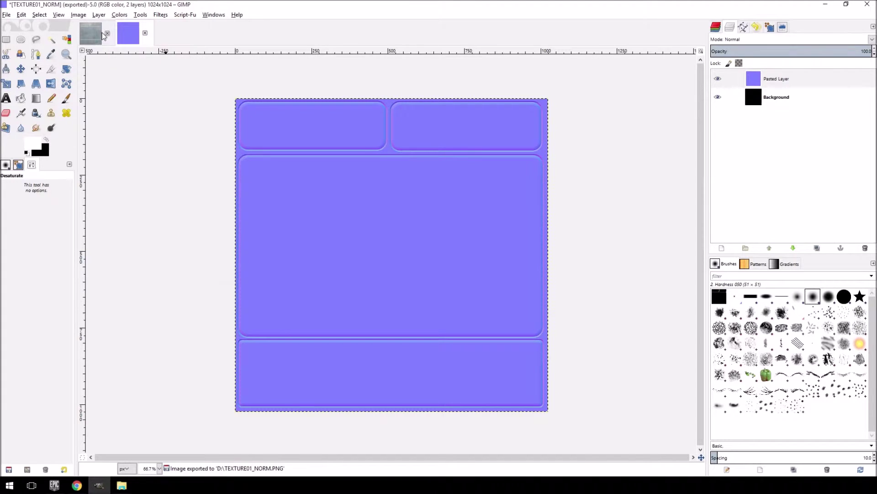
Step: Return to the scratched-metal panel image, create a new layer from everything visible, and copy that layer
{"action": "left_click", "coordinate": [104, 36]}
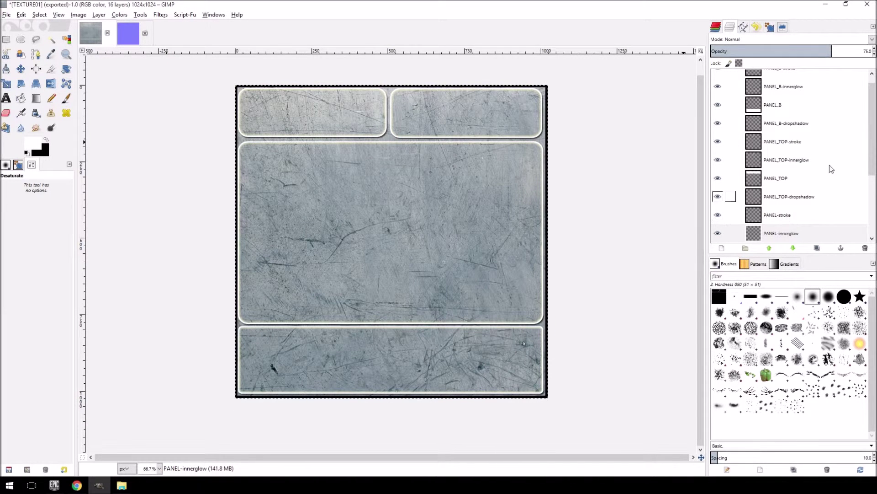
{"action": "scroll", "coordinate": [777, 179], "scroll_direction": "up", "scroll_amount": 1}
{"action": "right_click", "coordinate": [788, 130]}
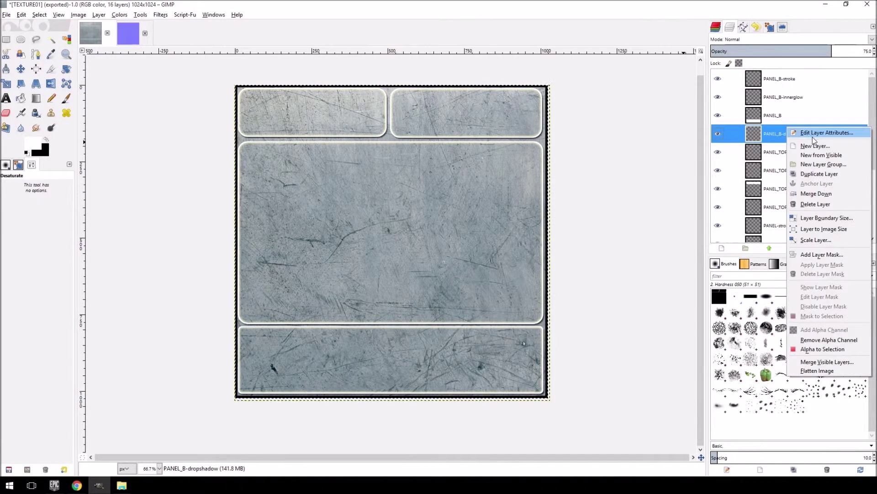
{"action": "left_click", "coordinate": [821, 155]}
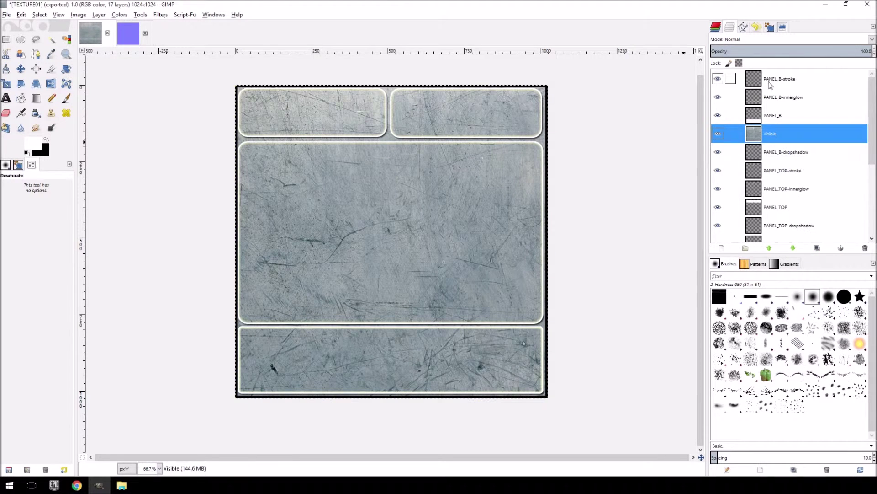
{"action": "right_click", "coordinate": [750, 133]}
{"action": "left_click", "coordinate": [748, 137]}
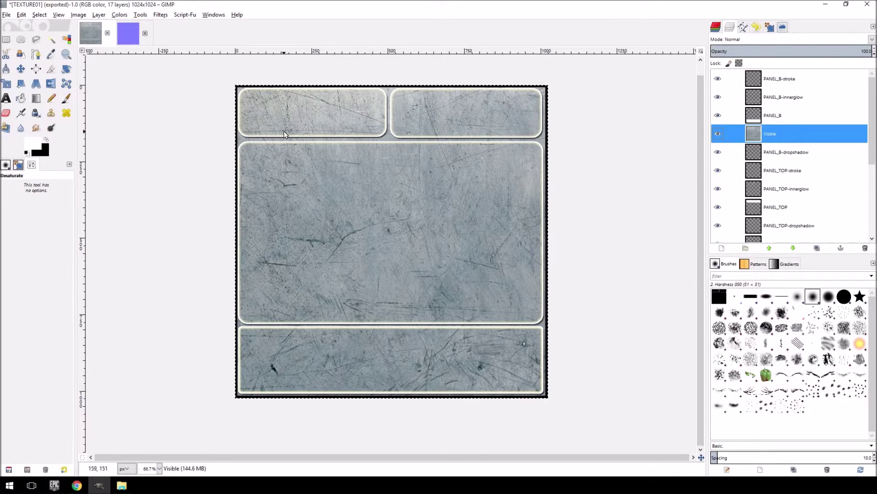
{"action": "key", "text": "ctrl+c"}
Step: Create a new 1024 × 1024 px image and paste the copied panel artwork into it as a new layer
{"action": "left_click", "coordinate": [6, 14]}
{"action": "left_click", "coordinate": [19, 25]}
{"action": "left_click", "coordinate": [117, 112]}
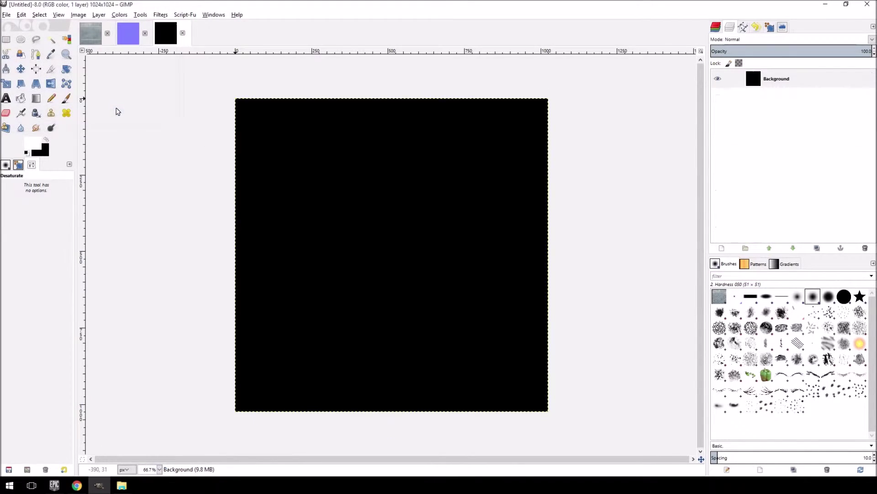
{"action": "key", "text": "ctrl+v"}
{"action": "right_click", "coordinate": [773, 83]}
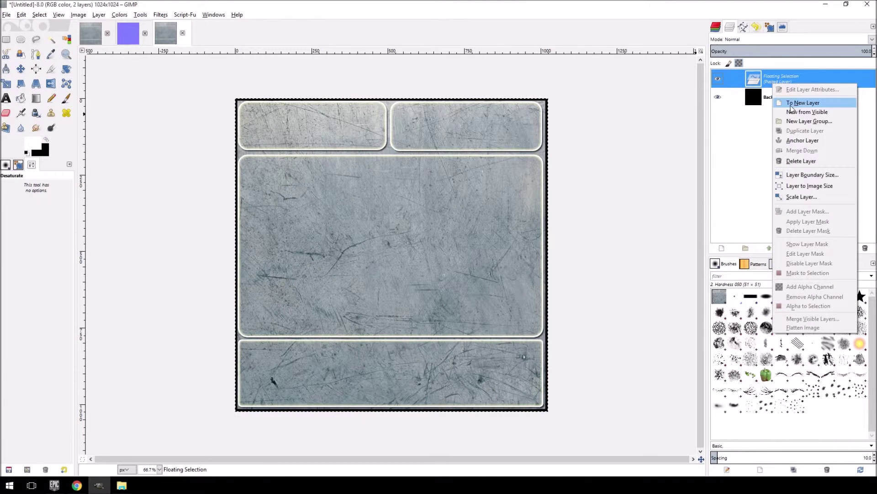
{"action": "left_click", "coordinate": [792, 106]}
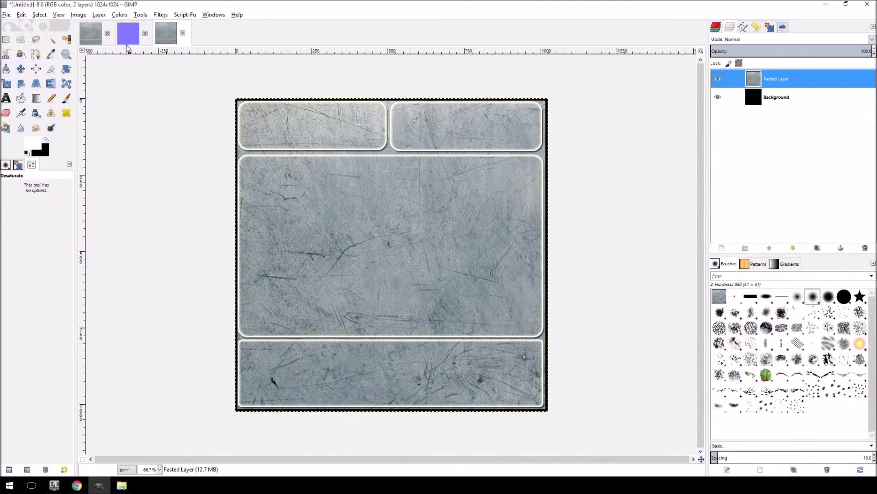
Step: Desaturate the pasted layer using the Lightness shade of gray
{"action": "left_click", "coordinate": [82, 16]}
{"action": "mouse_move", "coordinate": [92, 18]}
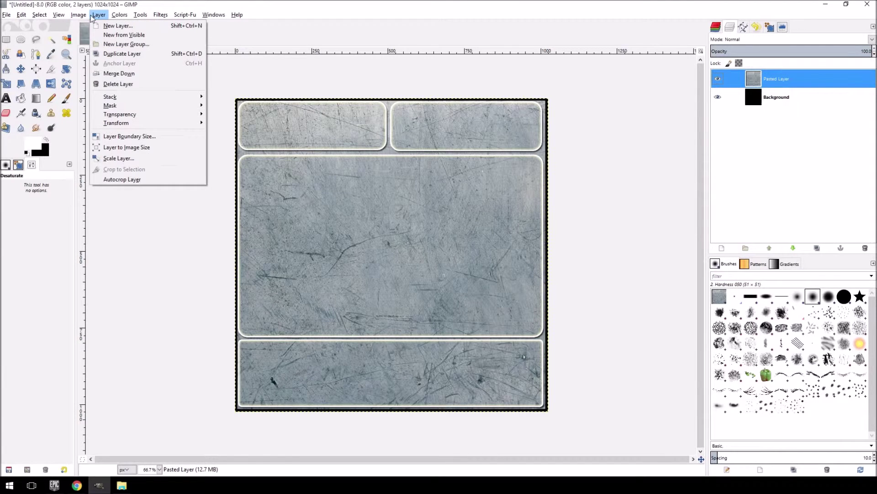
{"action": "mouse_move", "coordinate": [119, 15]}
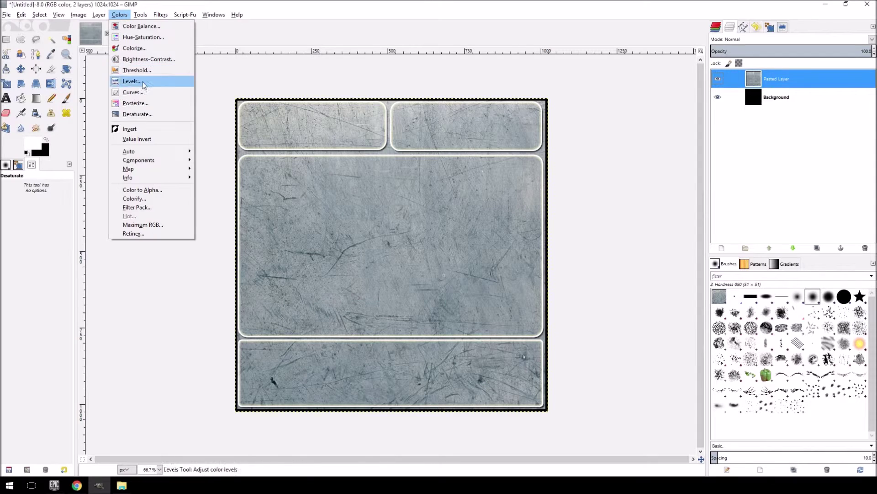
{"action": "left_click", "coordinate": [149, 115]}
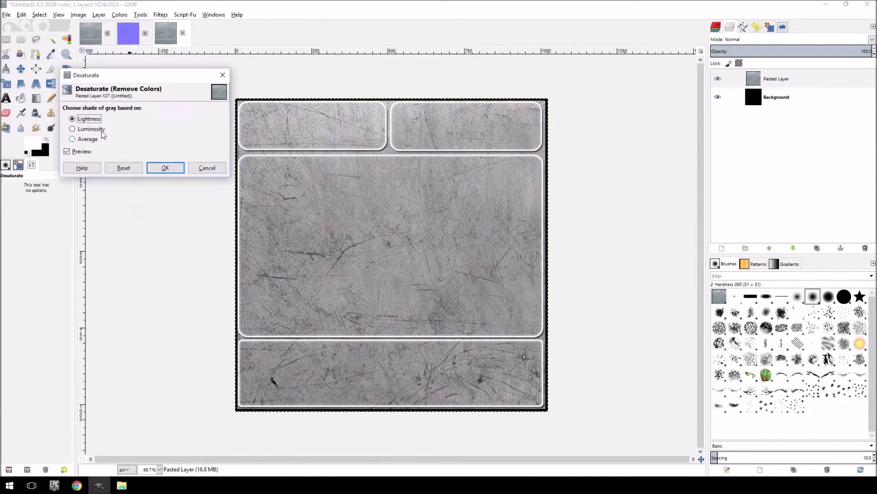
{"action": "left_click", "coordinate": [165, 168]}
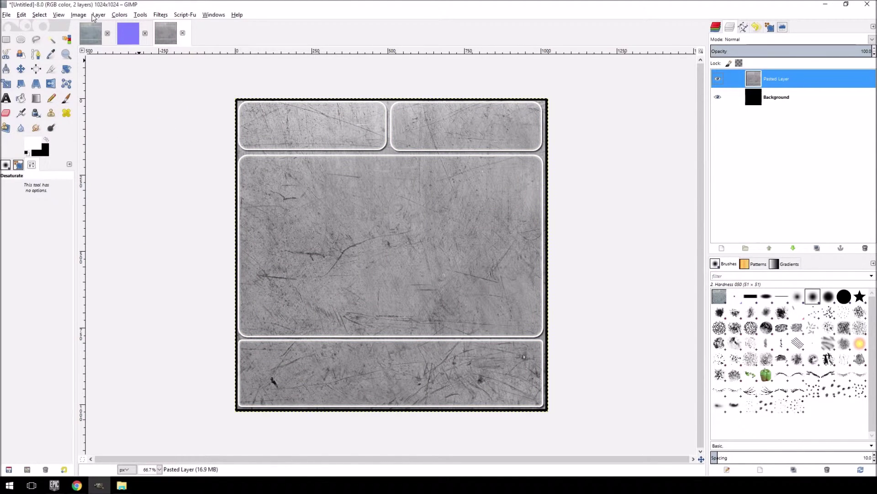
Step: Adjust the gray layer's Levels to an input gamma of 0.39 and white point of 222, and invert its colors
{"action": "left_click", "coordinate": [119, 15]}
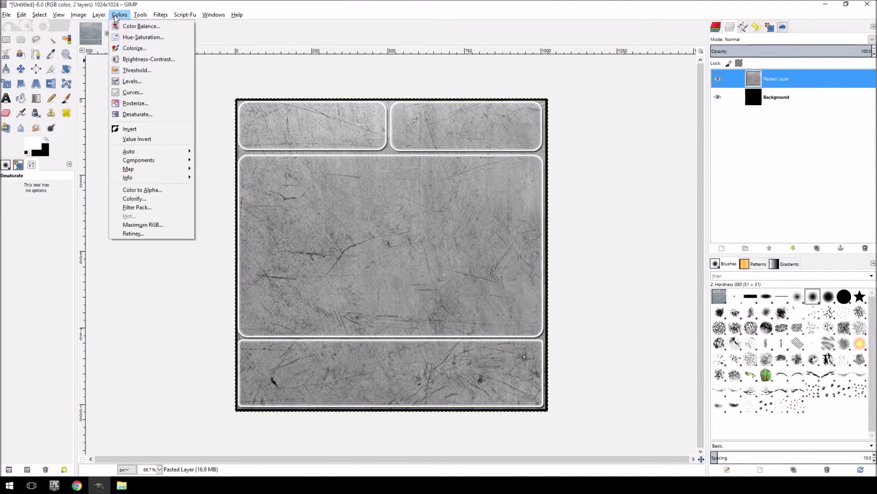
{"action": "left_click", "coordinate": [129, 83]}
{"action": "left_click_drag", "start_coordinate": [244, 242], "coordinate": [260, 242]}
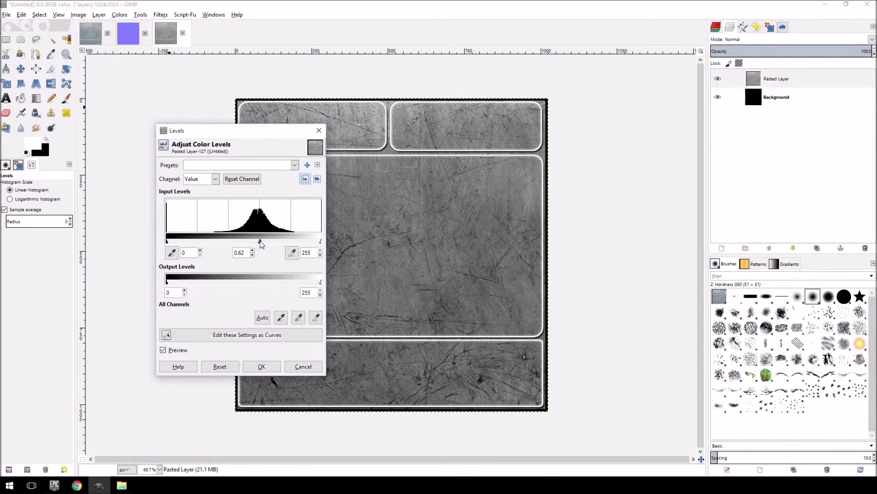
{"action": "left_click_drag", "start_coordinate": [320, 241], "coordinate": [303, 241]}
{"action": "mouse_move", "coordinate": [249, 241]}
{"action": "left_mouse_down"}
{"action": "mouse_move", "coordinate": [302, 242]}
{"action": "mouse_move", "coordinate": [261, 242]}
{"action": "left_mouse_up"}
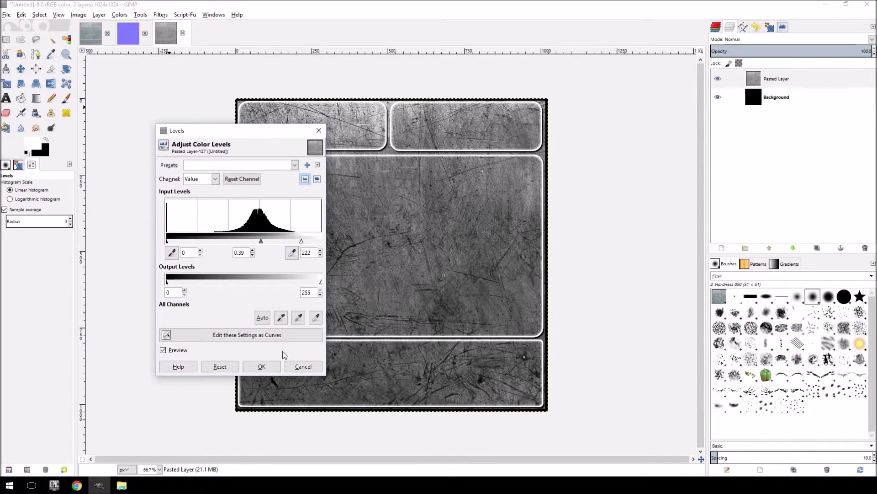
{"action": "left_click", "coordinate": [264, 367]}
{"action": "left_click", "coordinate": [127, 15]}
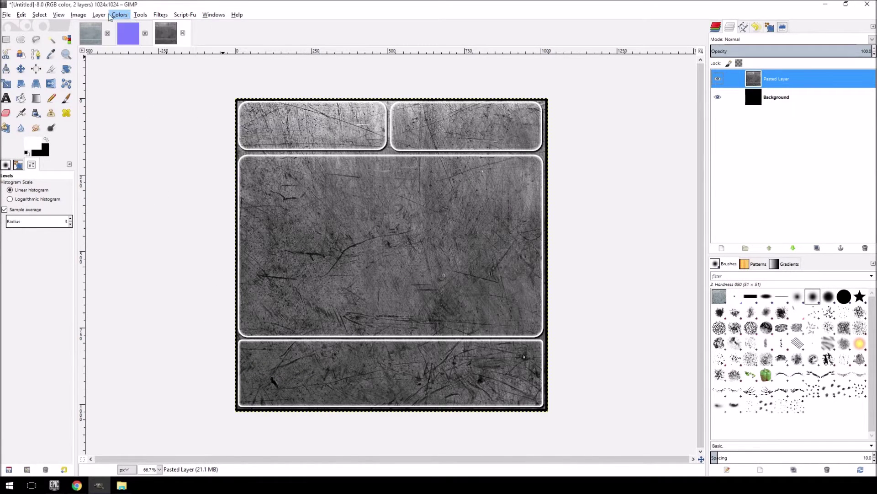
{"action": "left_click", "coordinate": [146, 131]}
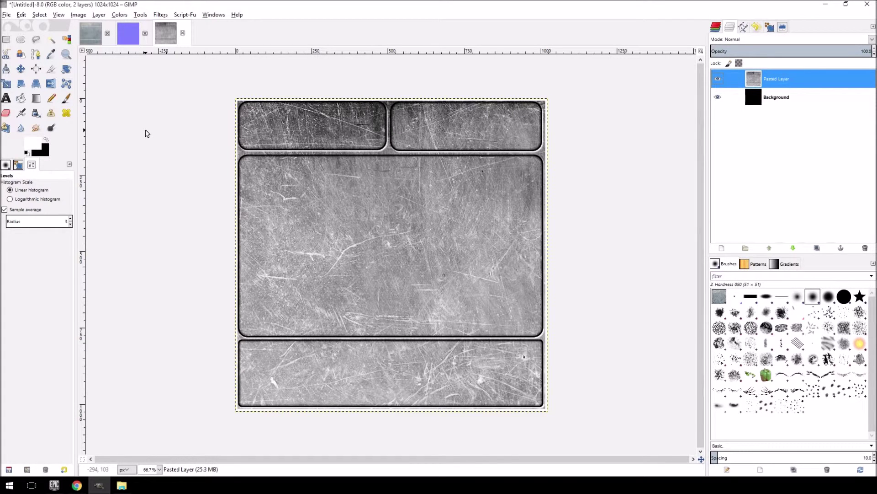
Step: Export the inverted gray image as TEXTURE01_SPEC.PNG to the root of the D: drive with the default PNG options
{"action": "left_click", "coordinate": [3, 15]}
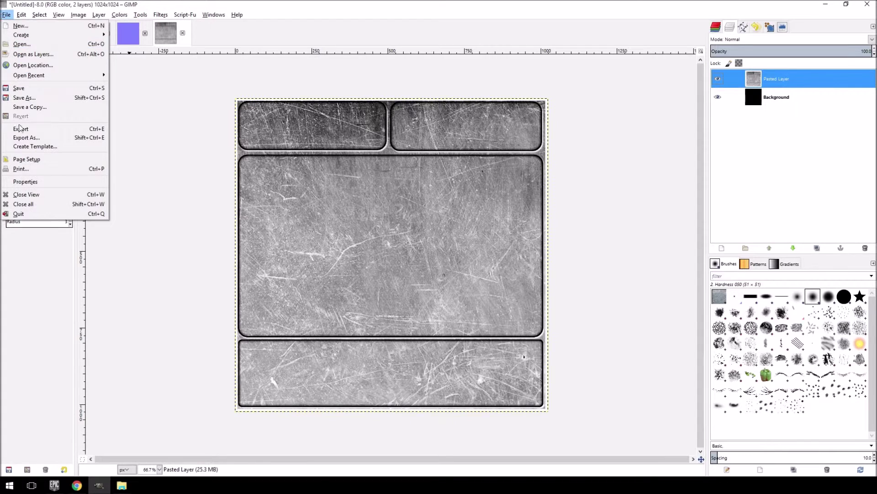
{"action": "left_click", "coordinate": [20, 128]}
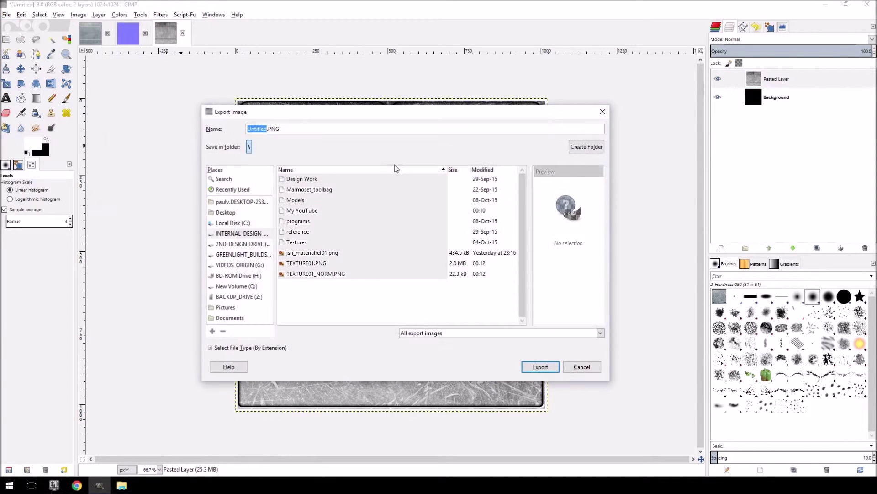
{"action": "type", "text": "TEXTUR"}
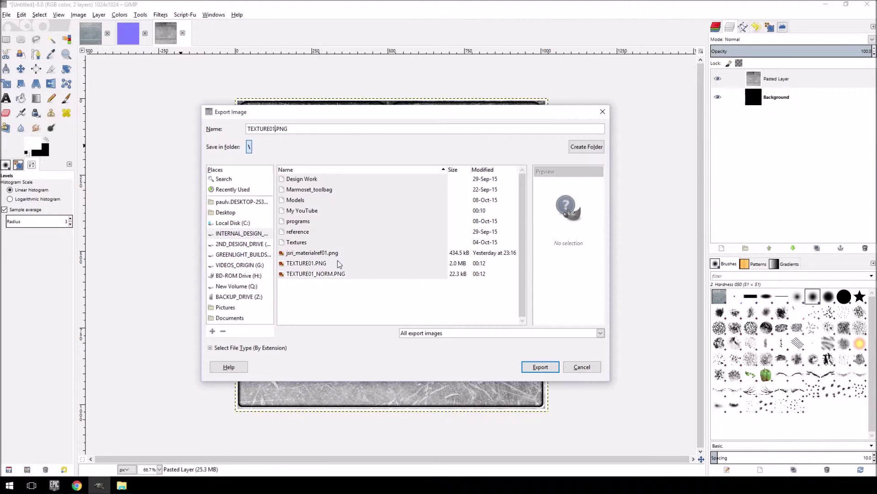
{"action": "type", "text": "E01_SPE"}
{"action": "key", "text": "Return"}
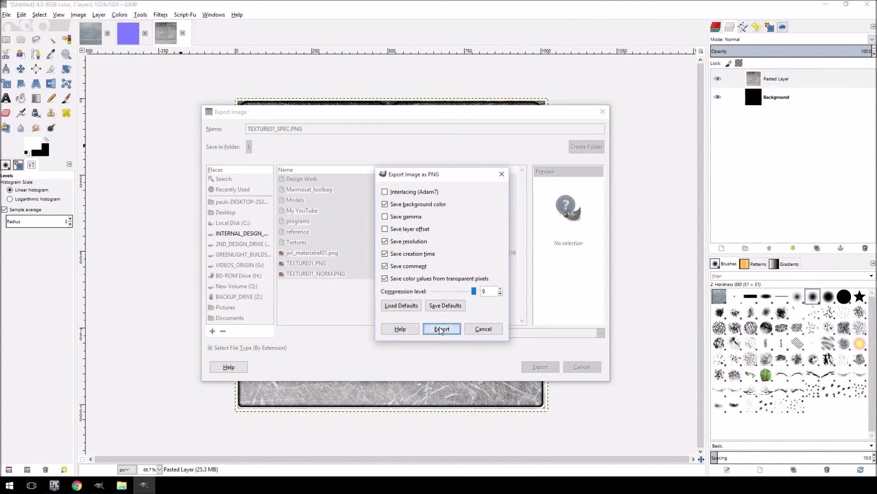
{"action": "left_click", "coordinate": [440, 329]}
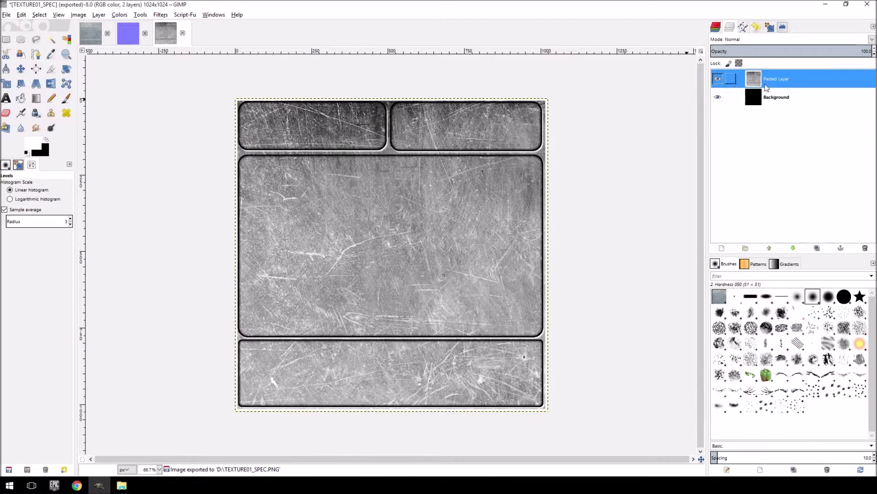
Step: Boost the pasted layer's contrast with Levels, using an input gamma of about 0.54 and a much lower input white point
{"action": "left_click", "coordinate": [120, 14]}
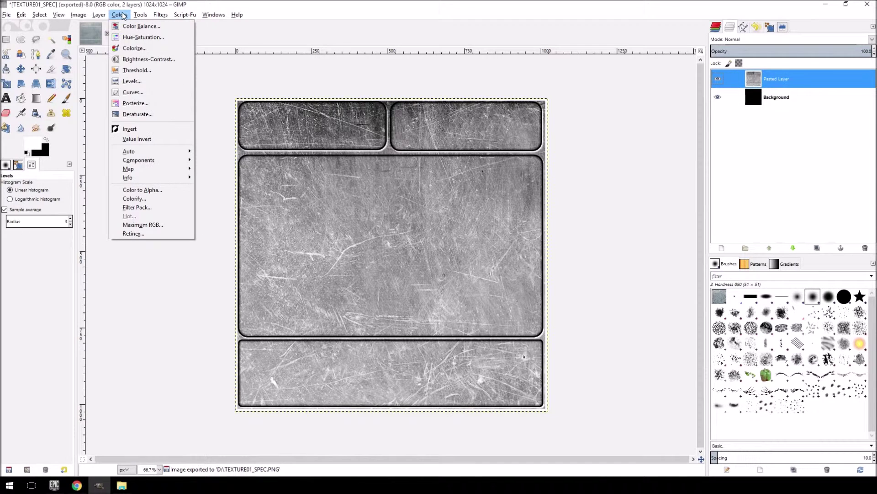
{"action": "left_click", "coordinate": [131, 81]}
{"action": "left_click_drag", "start_coordinate": [244, 241], "coordinate": [265, 241]}
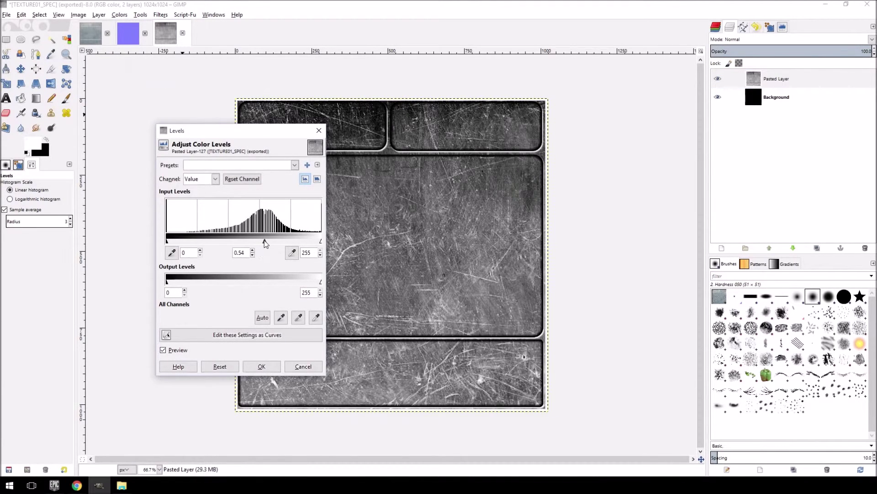
{"action": "left_click_drag", "start_coordinate": [320, 241], "coordinate": [258, 245]}
{"action": "left_click", "coordinate": [261, 366]}
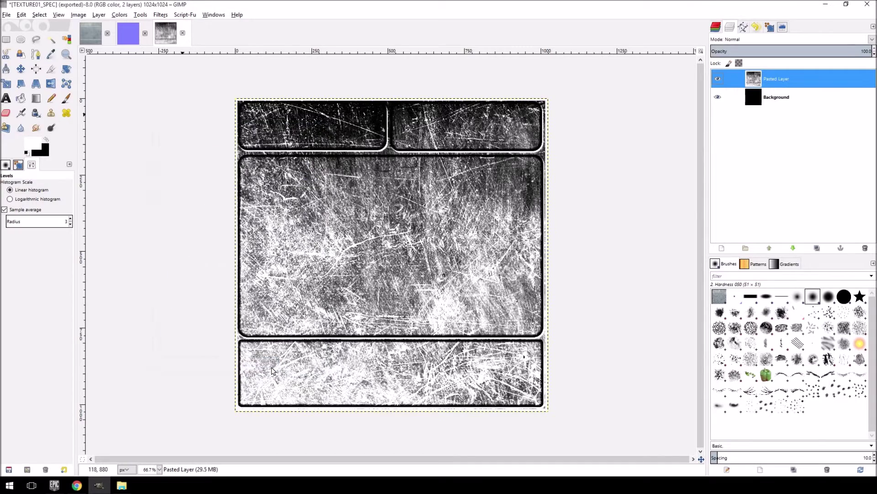
Step: Export the high-contrast image under the new name TEXTURE01_G.PNG to the D: drive with the default PNG options
{"action": "left_click", "coordinate": [6, 15]}
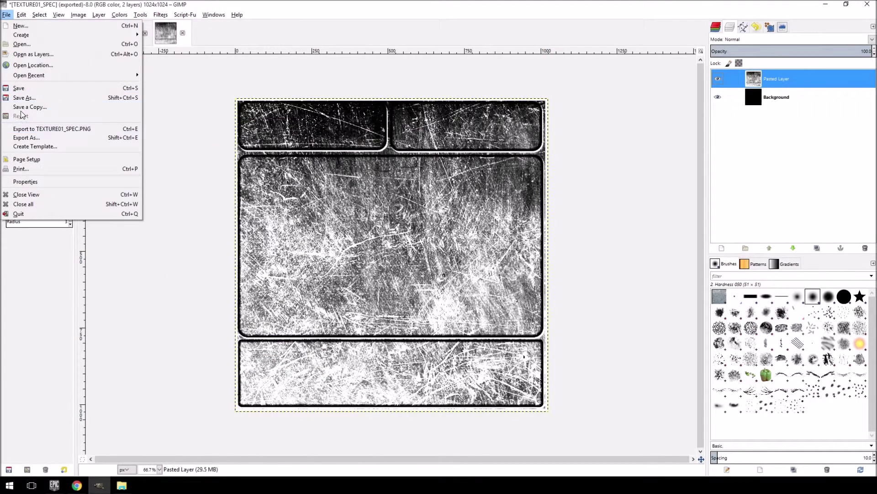
{"action": "left_click", "coordinate": [41, 138]}
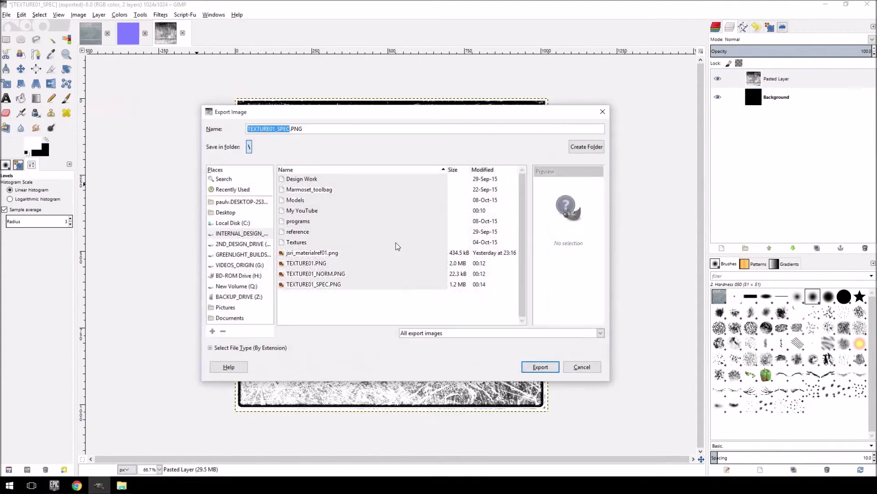
{"action": "left_click", "coordinate": [289, 128]}
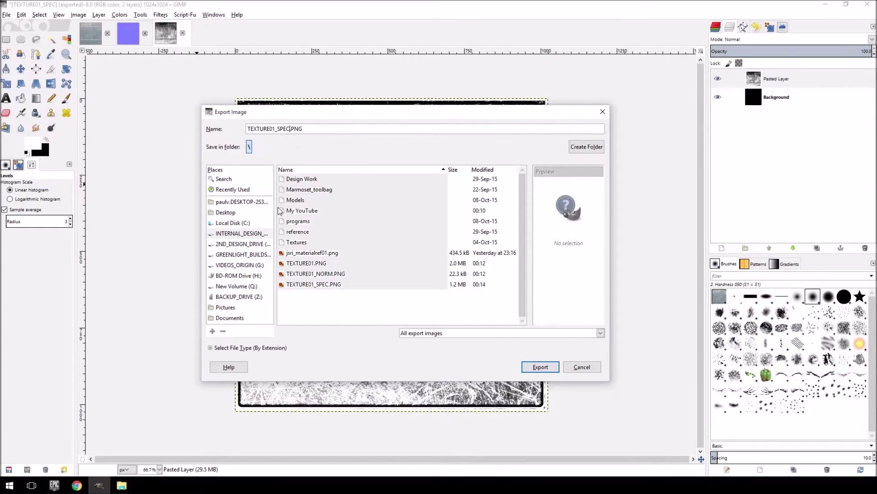
{"action": "key", "text": "BackSpace"}
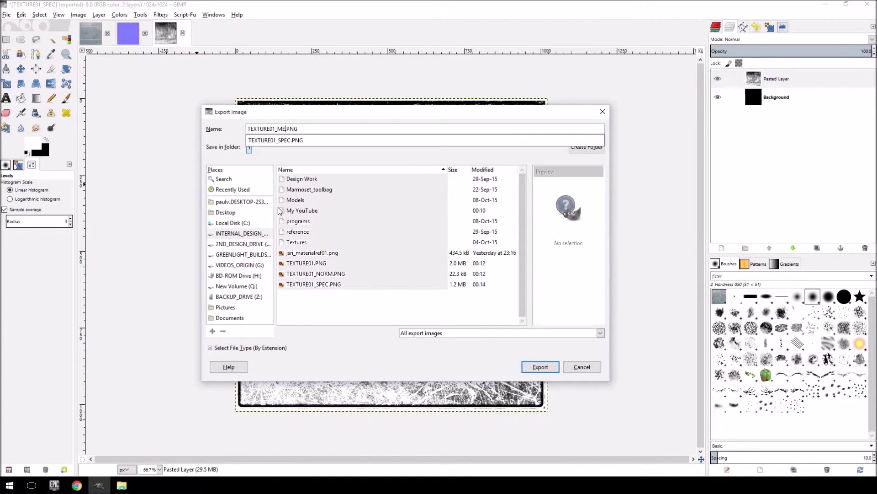
{"action": "key", "text": "BackSpace"}
{"action": "type", "text": "G"}
{"action": "key", "text": "Return"}
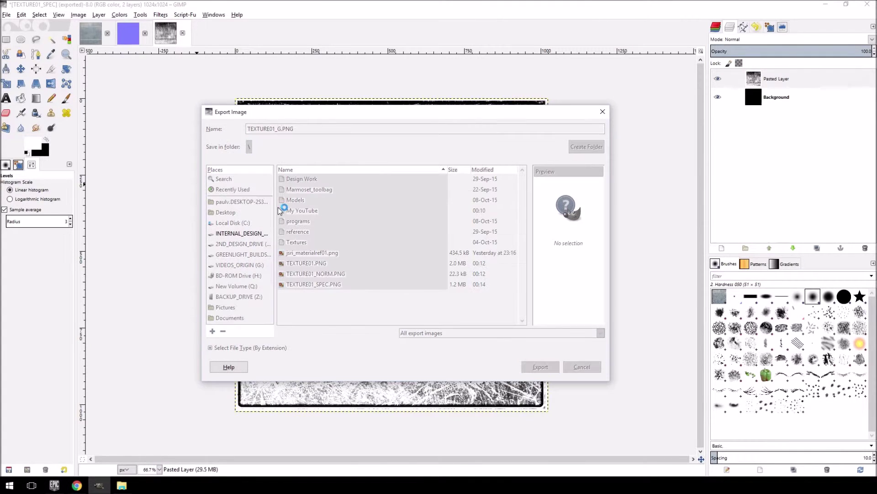
{"action": "left_click", "coordinate": [455, 331]}
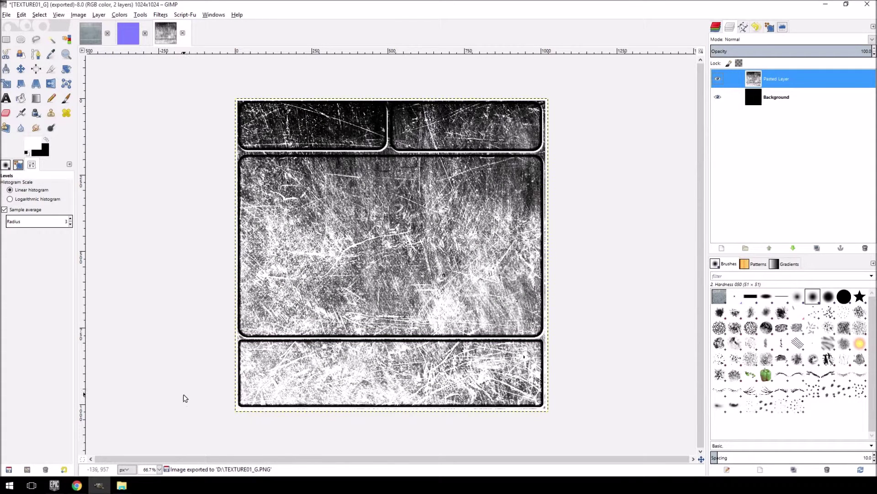
Step: Start Blender and get an empty, maximized workspace without the splash screen
{"action": "left_click", "coordinate": [54, 488]}
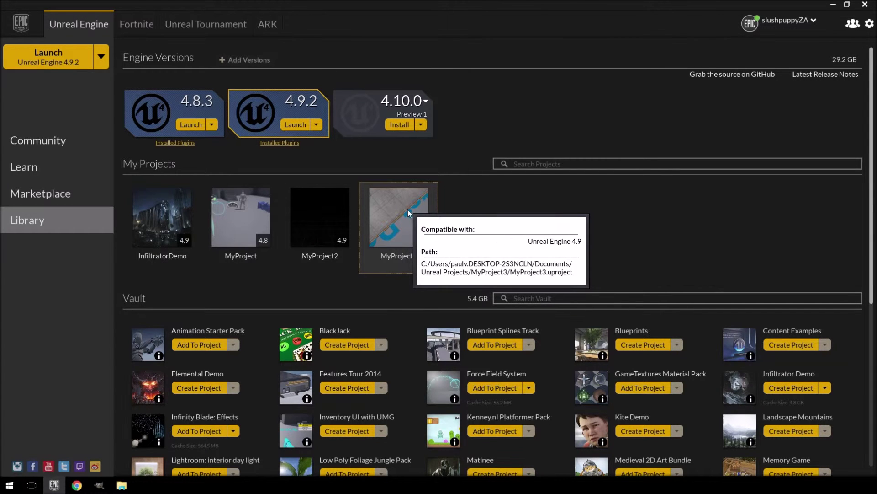
{"action": "left_click", "coordinate": [9, 485]}
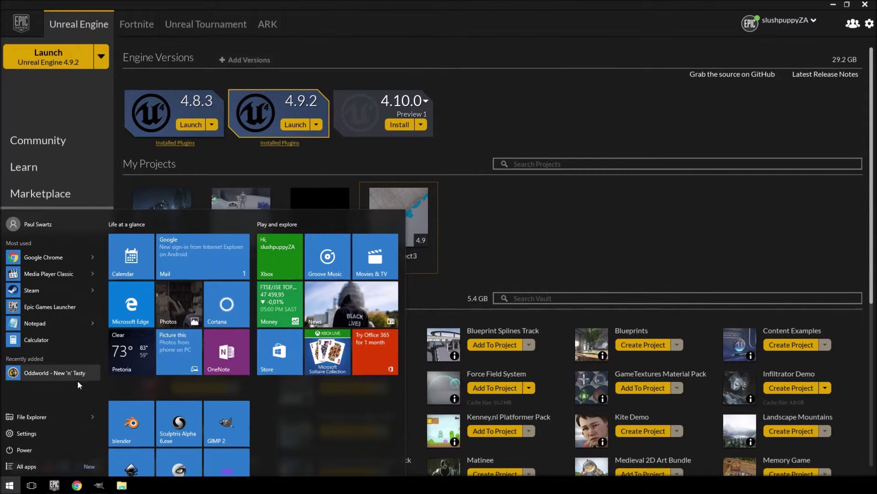
{"action": "left_click", "coordinate": [128, 421]}
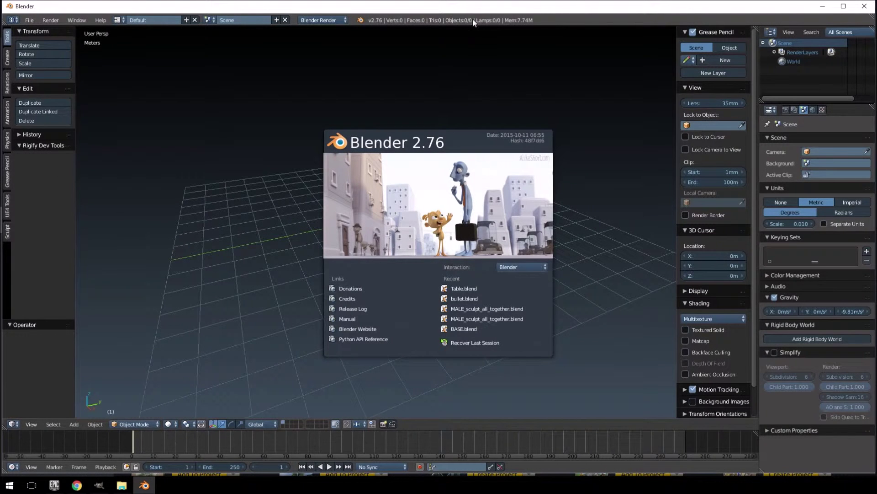
{"action": "double_click", "coordinate": [484, 7]}
{"action": "left_click", "coordinate": [439, 102]}
Step: Add a plane mesh at the center of the empty scene
{"action": "left_click_drag", "start_coordinate": [442, 92], "coordinate": [434, 145]}
{"action": "key", "text": "shift+a"}
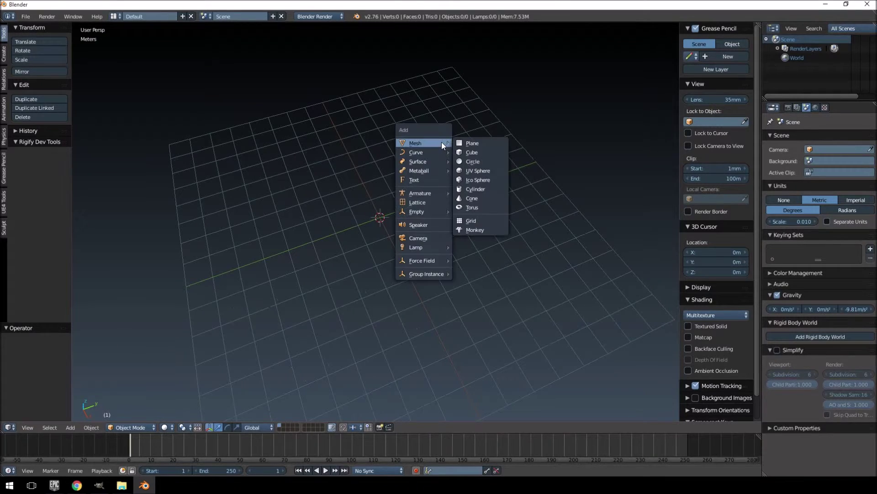
{"action": "left_click", "coordinate": [472, 143]}
Step: Enter Edit Mode on the plane and unwrap its UVs with the Unwrap method
{"action": "left_click_drag", "start_coordinate": [352, 224], "coordinate": [369, 251]}
{"action": "key", "text": "Tab"}
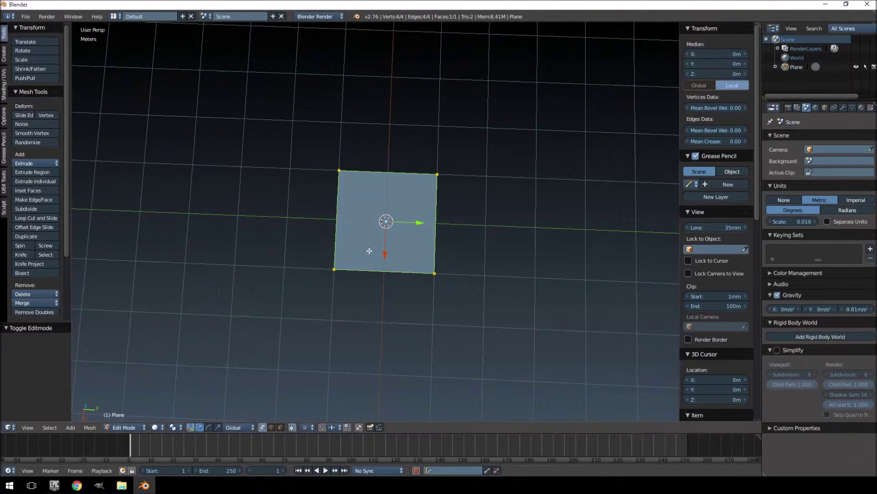
{"action": "key", "text": "u"}
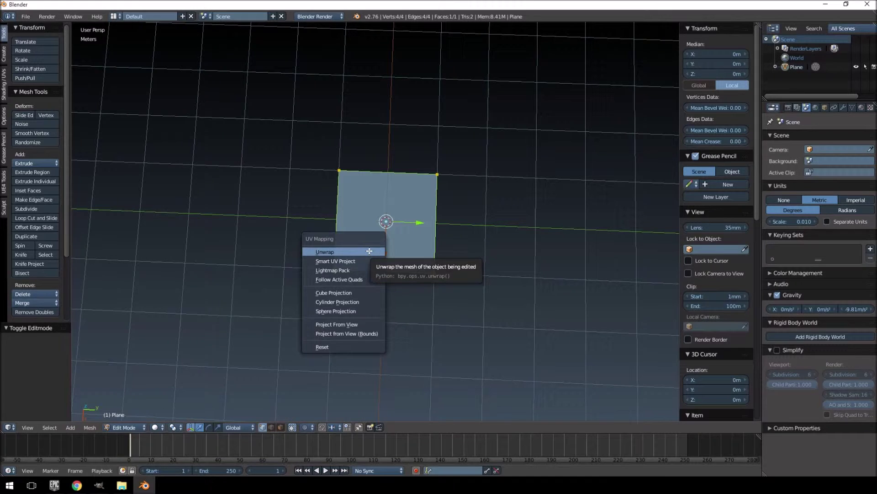
{"action": "left_click", "coordinate": [369, 251]}
Step: Check the plane's UV layout in the UV/Image Editor and return to the 3D View
{"action": "left_click", "coordinate": [9, 427]}
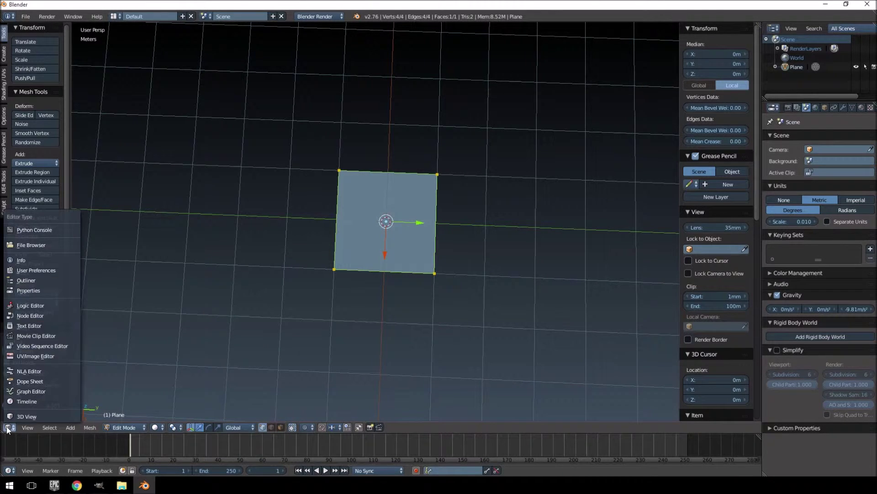
{"action": "left_click", "coordinate": [36, 356]}
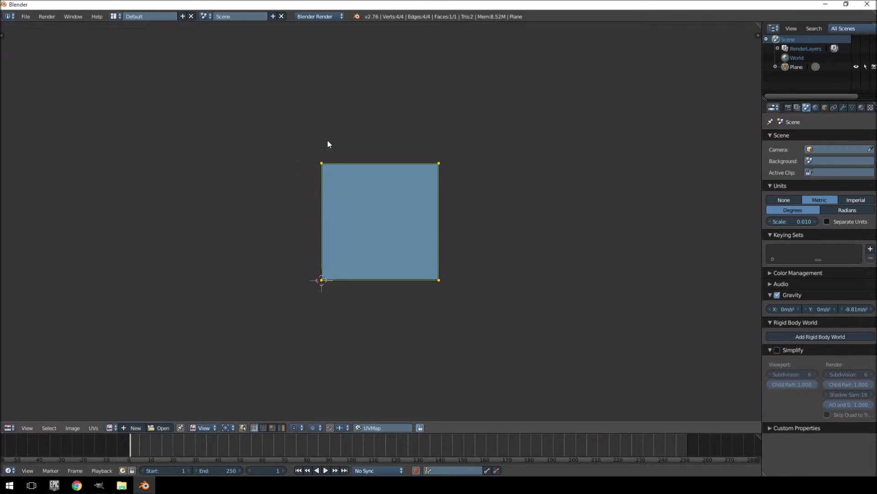
{"action": "left_click", "coordinate": [15, 427]}
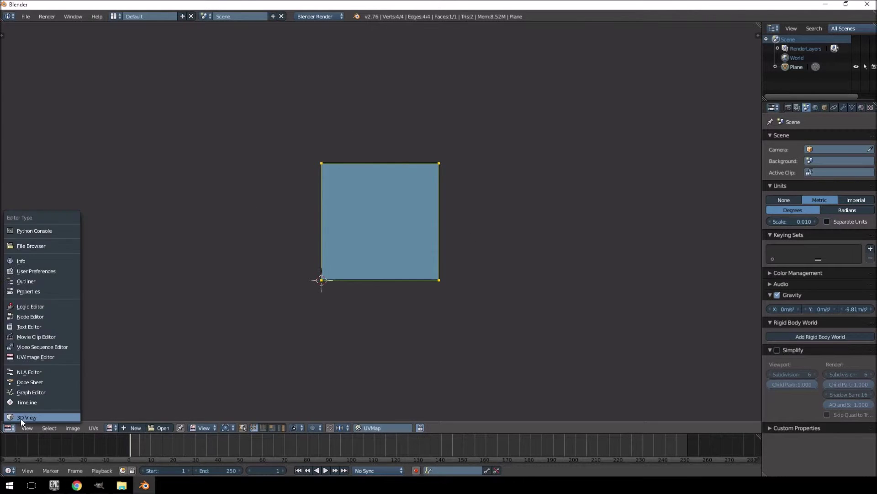
{"action": "left_click", "coordinate": [23, 415]}
{"action": "left_click_drag", "start_coordinate": [357, 140], "coordinate": [330, 142]}
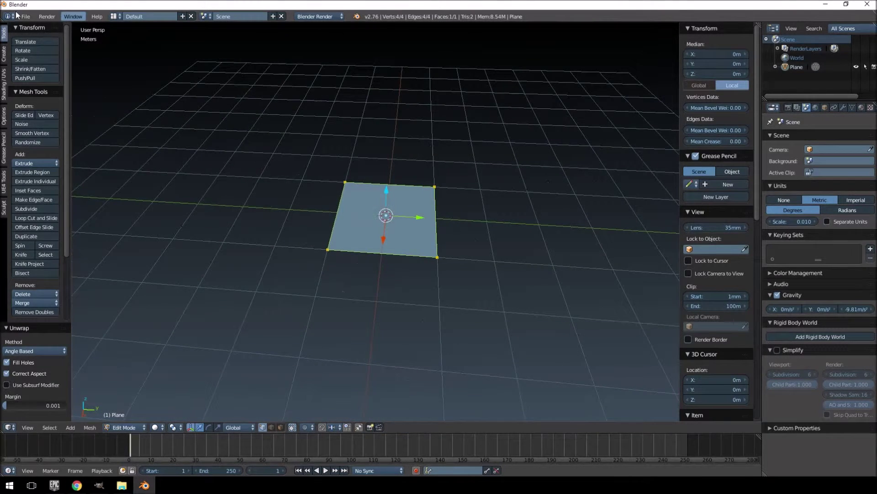
Step: Return to Object Mode and set up an FBX export to the root of the D: drive, with the file name PANEL01_TEST
{"action": "left_click", "coordinate": [26, 17]}
{"action": "key", "text": "Tab"}
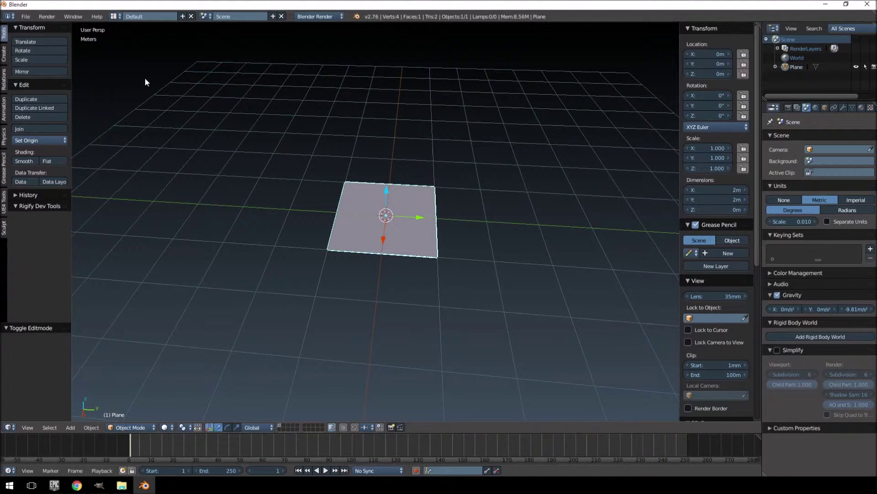
{"action": "left_click", "coordinate": [26, 17]}
{"action": "mouse_move", "coordinate": [52, 190]}
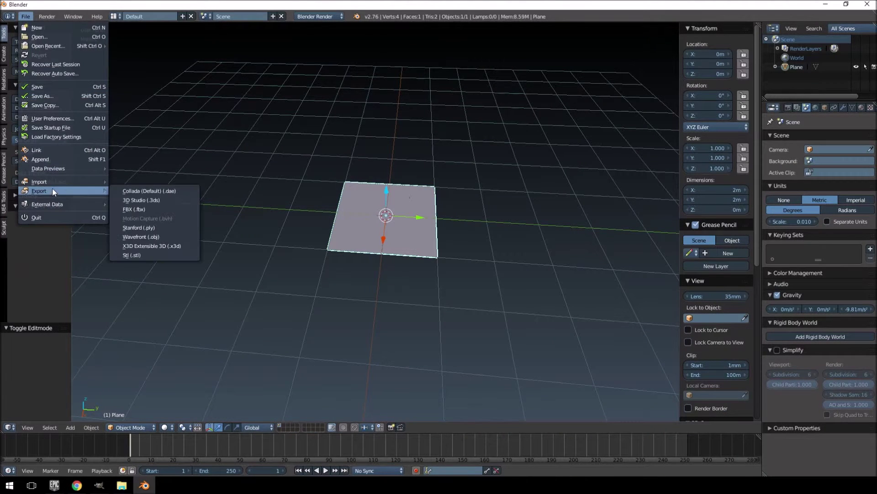
{"action": "left_click", "coordinate": [148, 209]}
{"action": "left_click", "coordinate": [52, 67]}
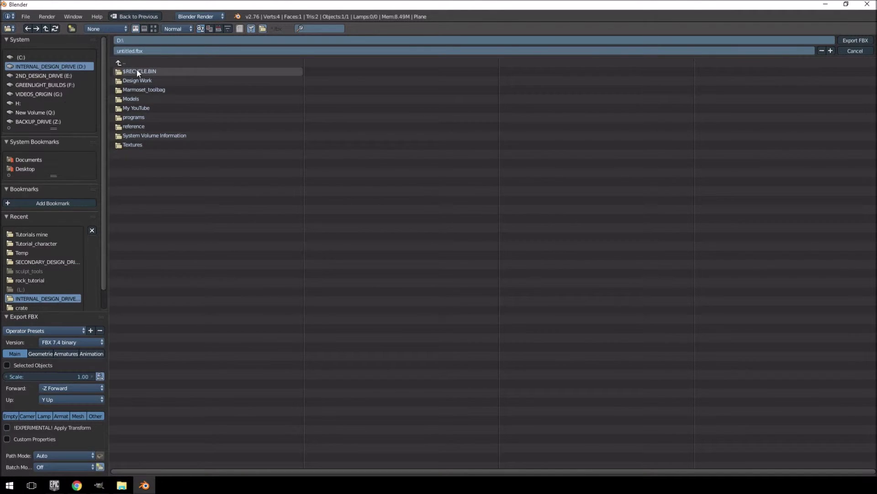
{"action": "left_click", "coordinate": [144, 49]}
{"action": "type", "text": "TEST"}
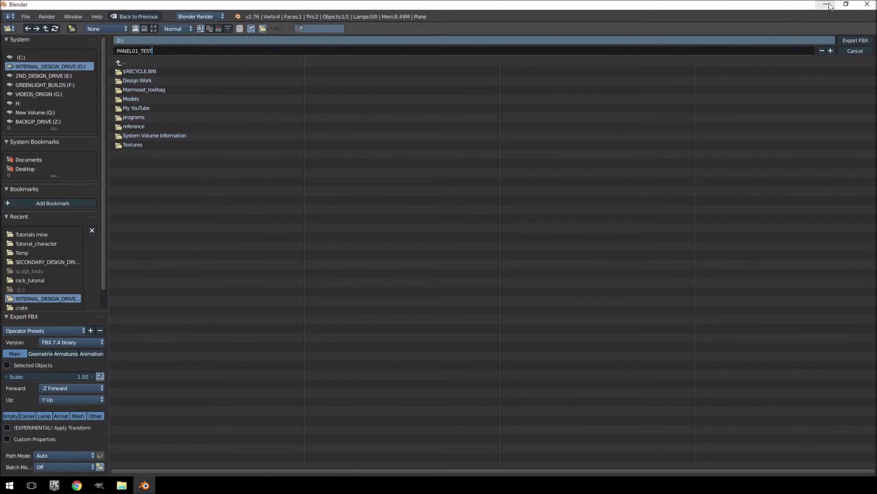
{"action": "key", "text": "Return"}
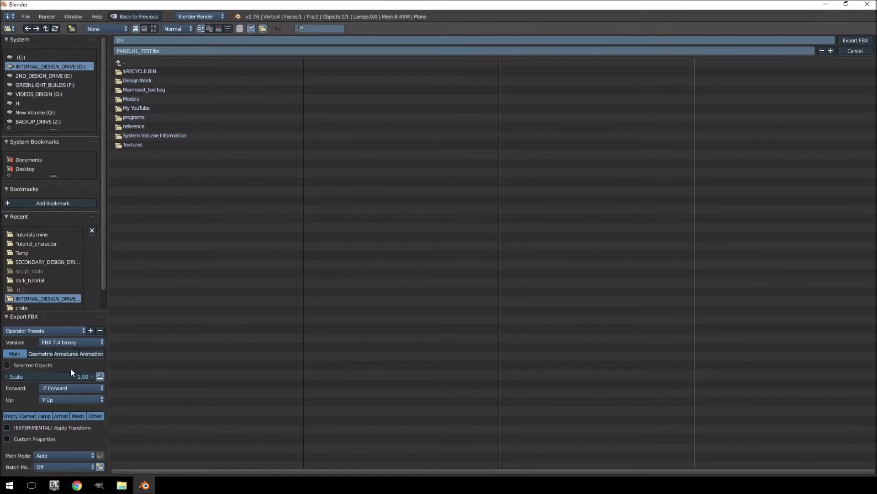
Step: Limit the export to selected objects with -Y Forward and Z Up, and export the FBX file
{"action": "left_click", "coordinate": [31, 366]}
{"action": "left_click", "coordinate": [68, 387]}
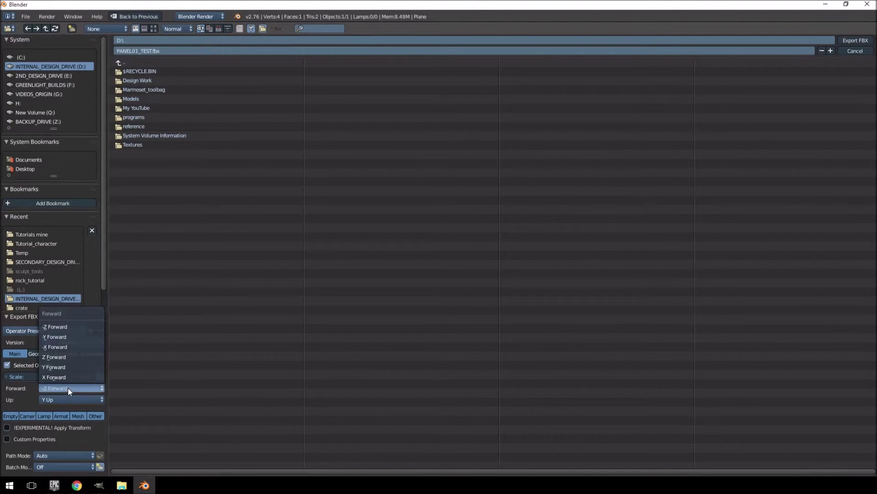
{"action": "left_click", "coordinate": [55, 336]}
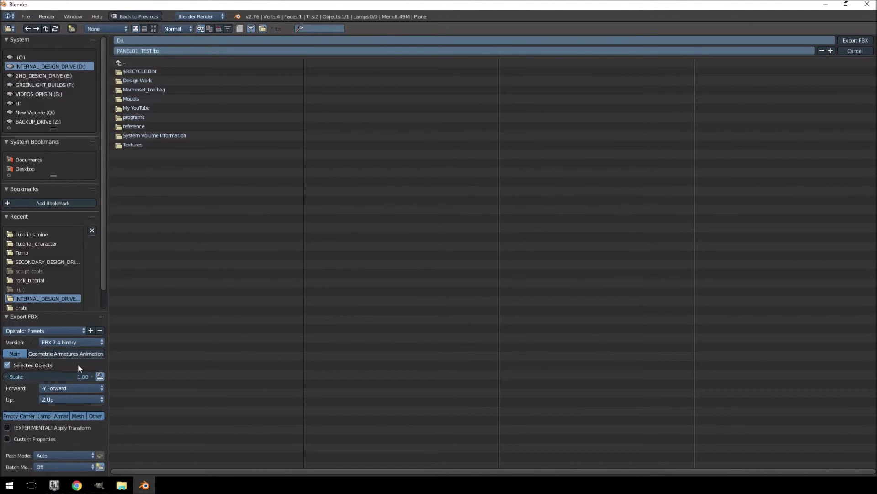
{"action": "left_click", "coordinate": [7, 317]}
{"action": "left_click", "coordinate": [6, 316]}
{"action": "left_click", "coordinate": [849, 40]}
Step: Quit Blender without saving the scene
{"action": "scroll", "coordinate": [318, 217], "scroll_direction": "up", "scroll_amount": 5}
{"action": "left_click_drag", "start_coordinate": [318, 218], "coordinate": [373, 181]}
{"action": "scroll", "coordinate": [372, 180], "scroll_direction": "down", "scroll_amount": 5}
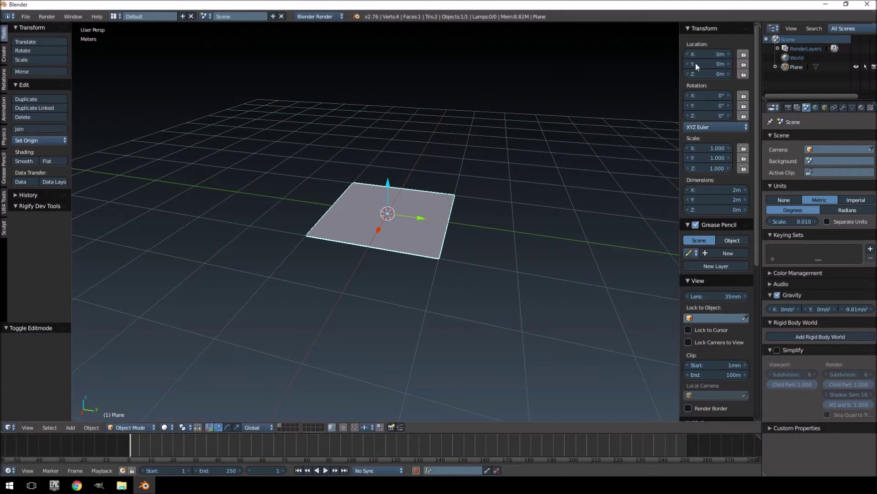
{"action": "left_click", "coordinate": [865, 4]}
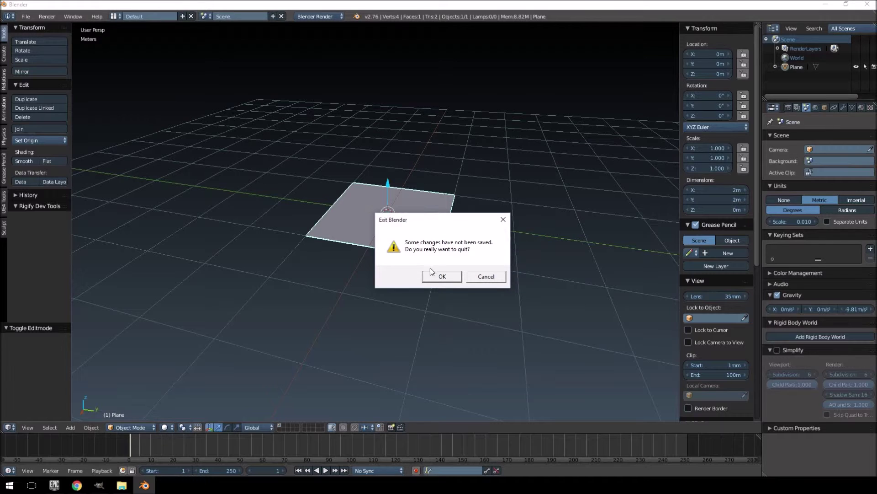
{"action": "left_click", "coordinate": [438, 277]}
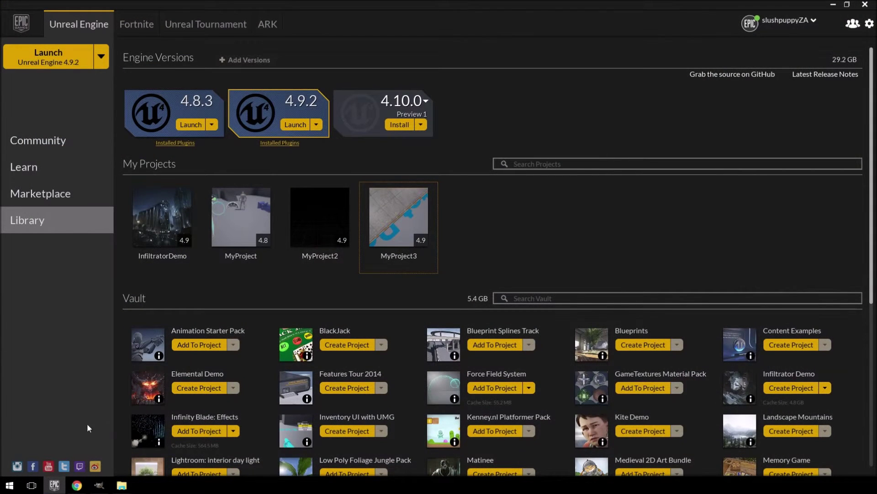
Step: Open MyProject3 from the Epic Games Launcher library and aim the level view at an empty patch of floor
{"action": "double_click", "coordinate": [395, 227]}
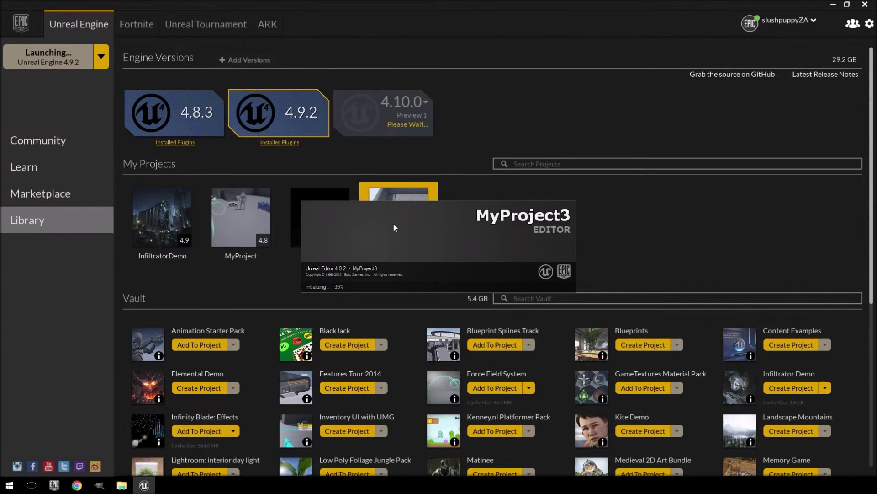
{"action": "mouse_move", "coordinate": [400, 197]}
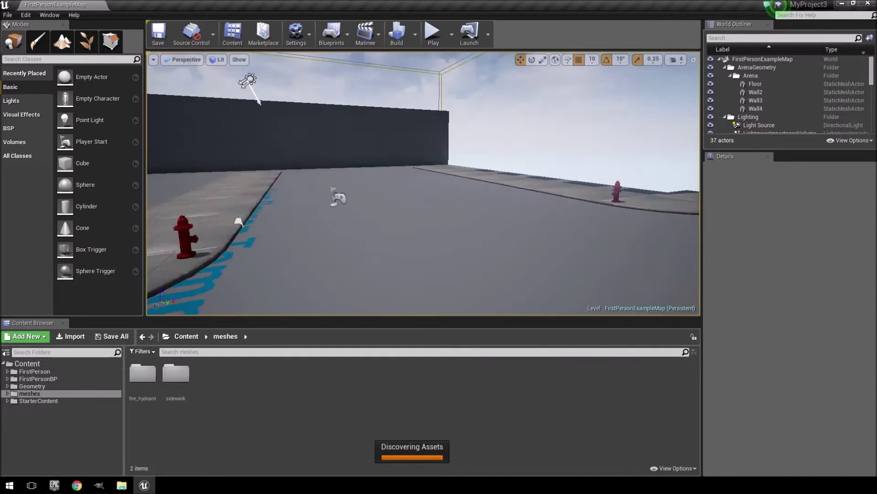
{"action": "key", "text": "w"}
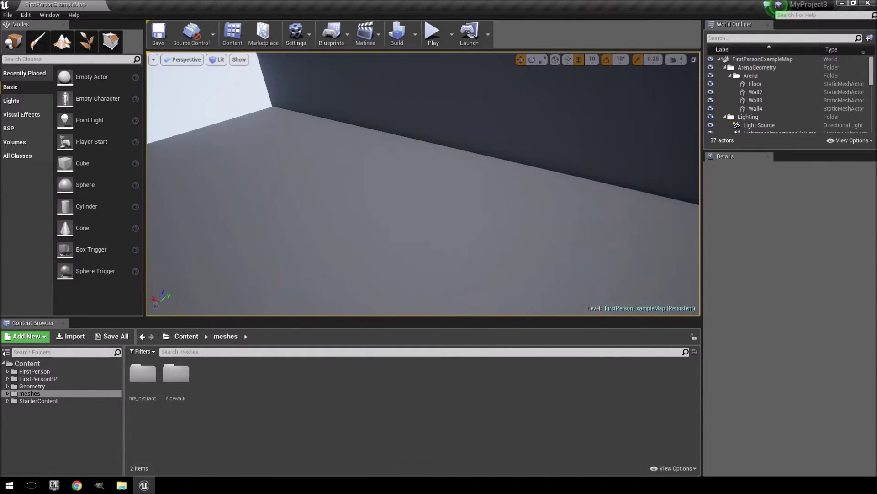
{"action": "left_click_drag", "start_coordinate": [293, 183], "coordinate": [339, 194]}
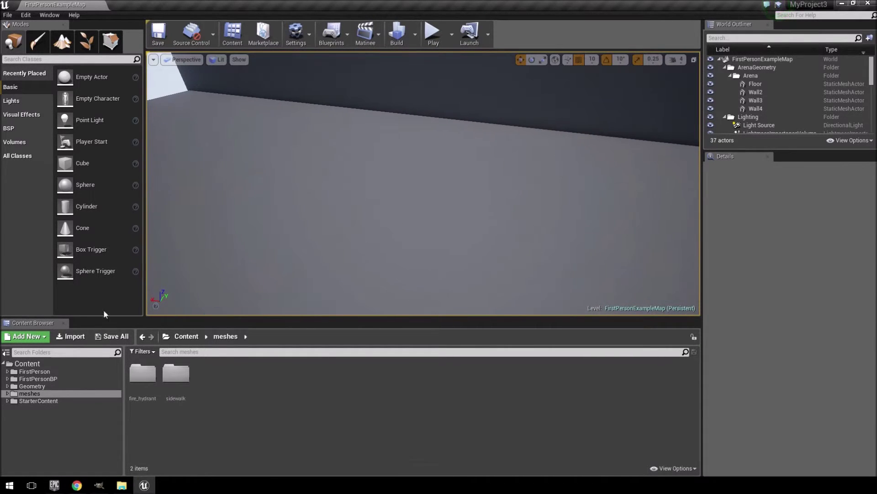
Step: Import the PANEL01_TEST FBX and the TEXTURE01, TEXTURE01_G, TEXTURE01_NORM and TEXTURE01_SPEC images from the D: drive into the meshes folder
{"action": "left_click", "coordinate": [71, 336]}
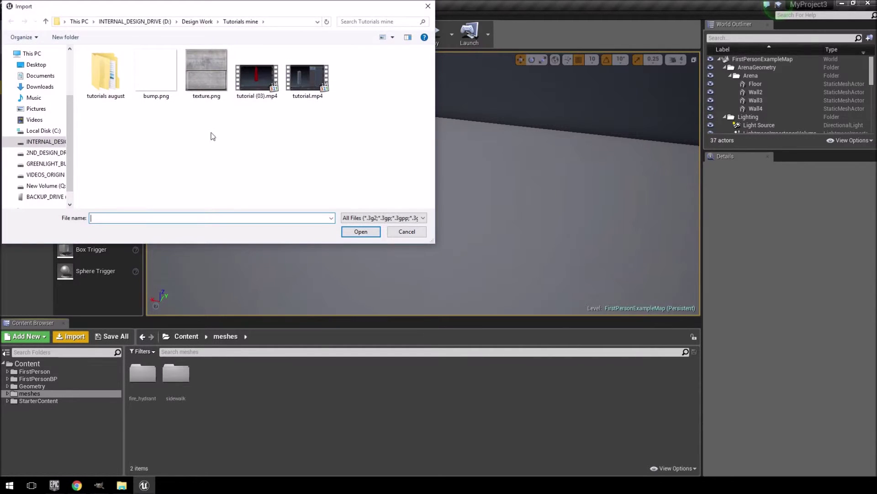
{"action": "left_click", "coordinate": [128, 23]}
{"action": "left_click_drag", "start_coordinate": [137, 179], "coordinate": [99, 140]}
{"action": "left_click", "coordinate": [361, 231]}
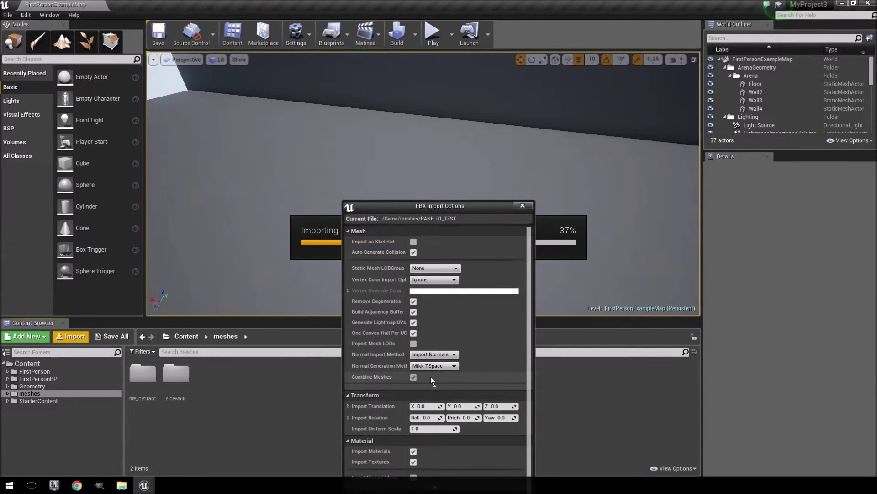
{"action": "left_click_drag", "start_coordinate": [432, 205], "coordinate": [437, 82]}
{"action": "left_click", "coordinate": [495, 404]}
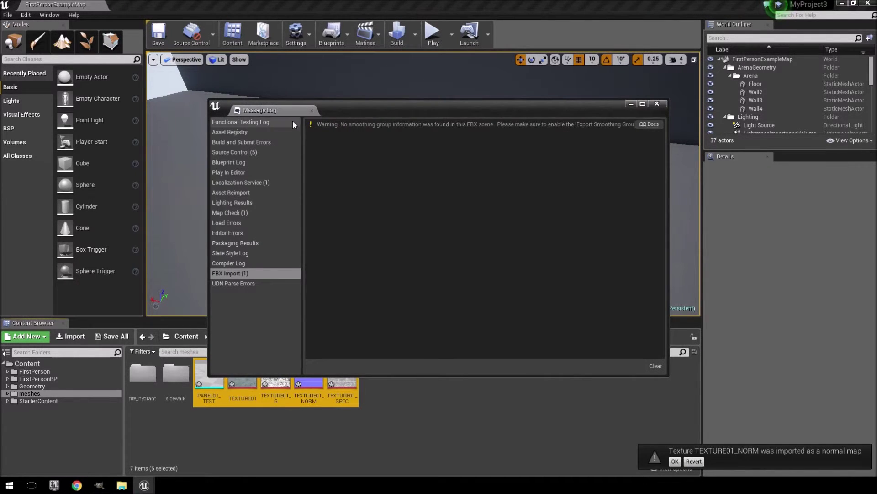
Step: Inspect the imported PANEL01_TEST mesh in the static mesh editor and close it
{"action": "double_click", "coordinate": [209, 377]}
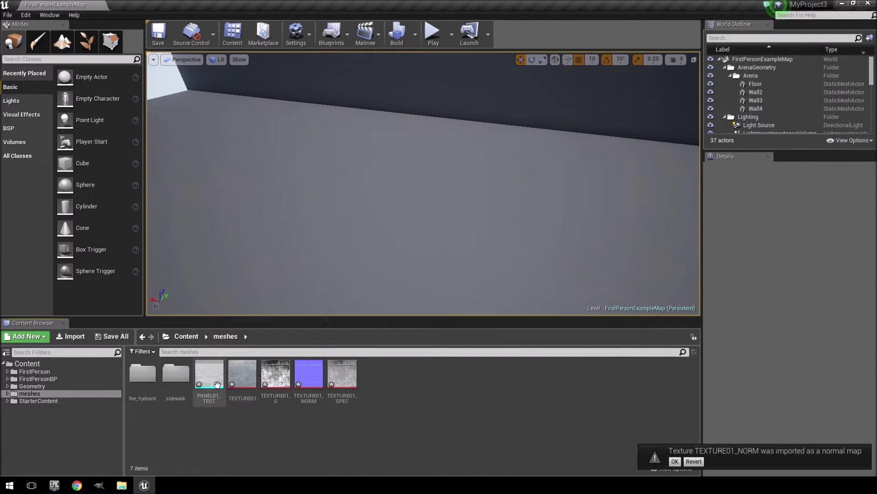
{"action": "left_click_drag", "start_coordinate": [438, 286], "coordinate": [439, 265]}
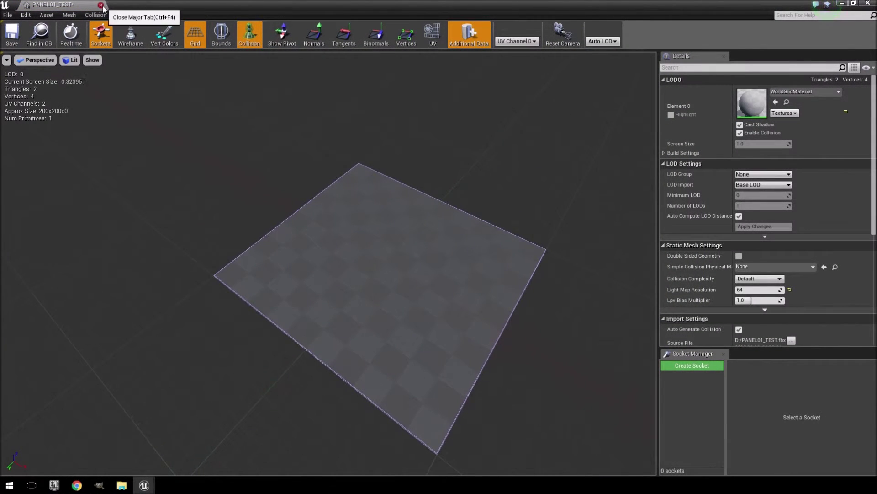
{"action": "left_click", "coordinate": [100, 5]}
Step: Create a material named TEXTURE01_MAT in the meshes folder and open it in the material editor
{"action": "right_click", "coordinate": [283, 431]}
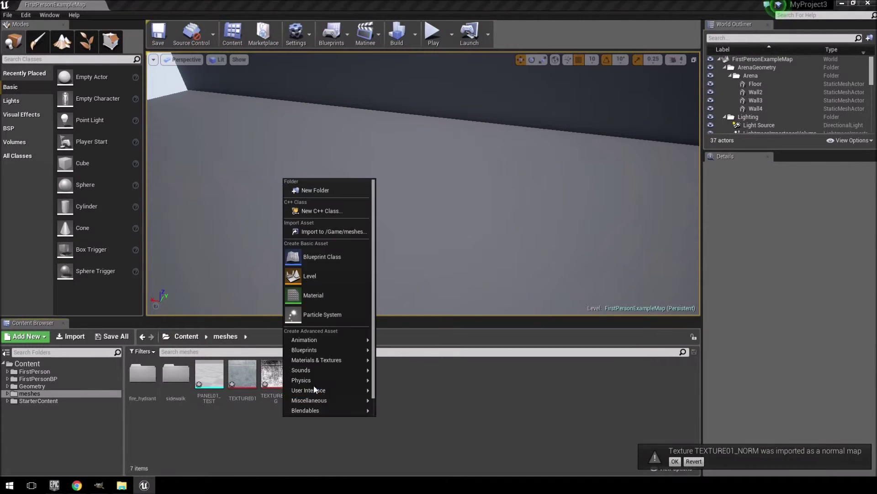
{"action": "mouse_move", "coordinate": [335, 353]}
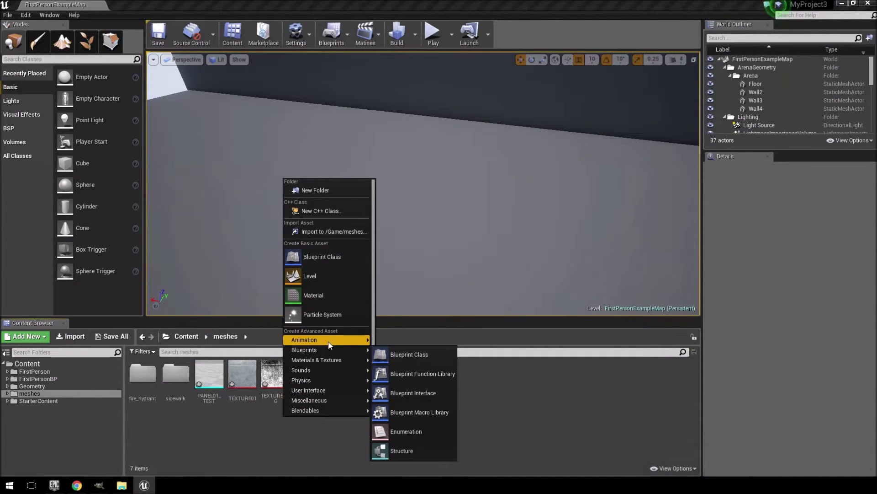
{"action": "mouse_move", "coordinate": [351, 339]}
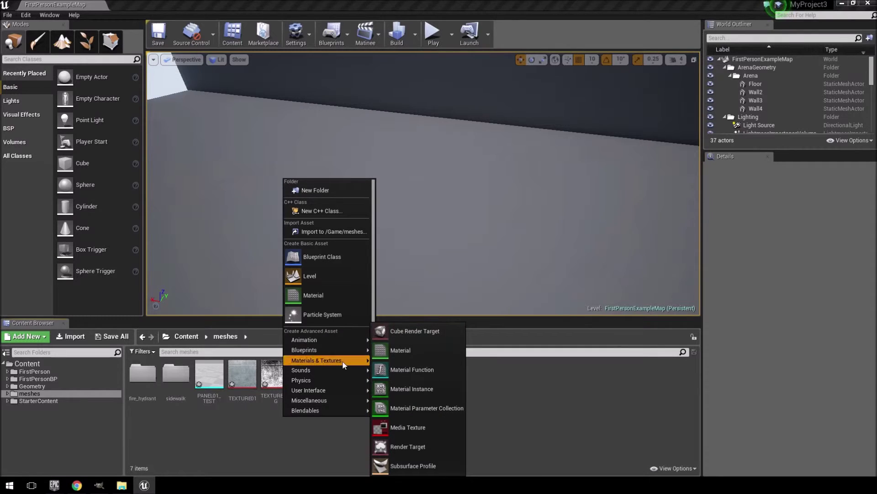
{"action": "left_click", "coordinate": [394, 352]}
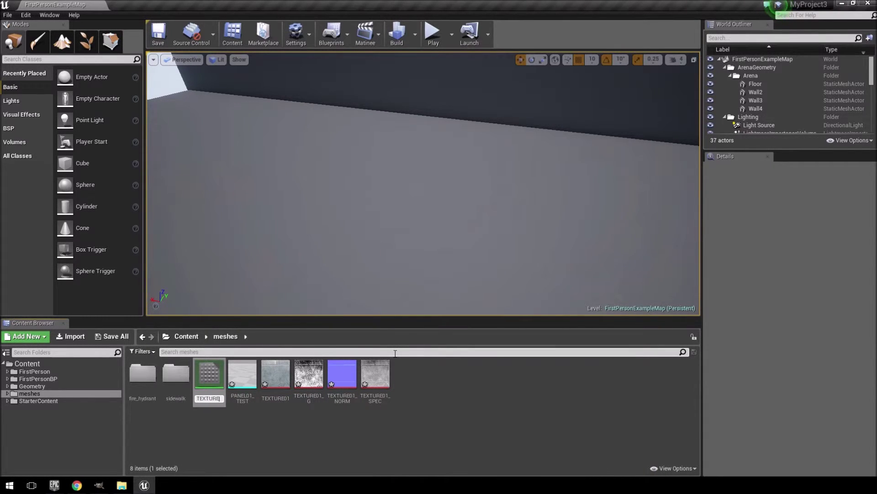
{"action": "type", "text": "TEXTURE01_MAT"}
{"action": "key", "text": "Return"}
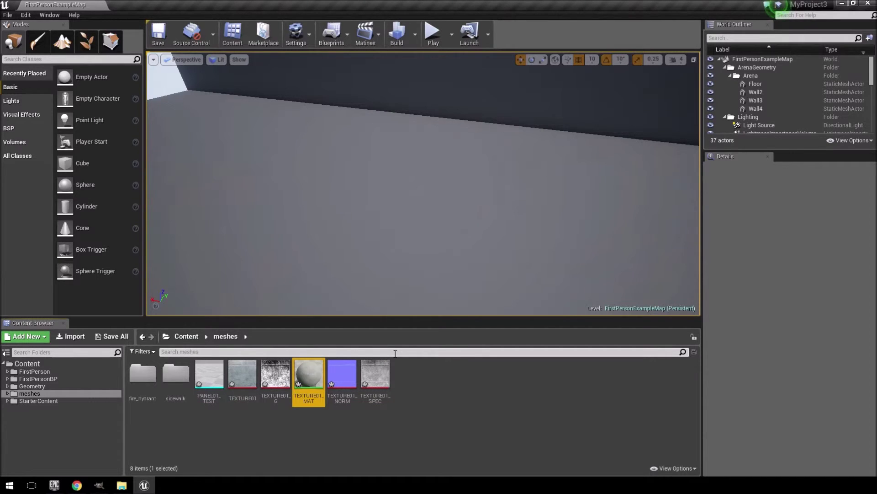
{"action": "double_click", "coordinate": [307, 383]}
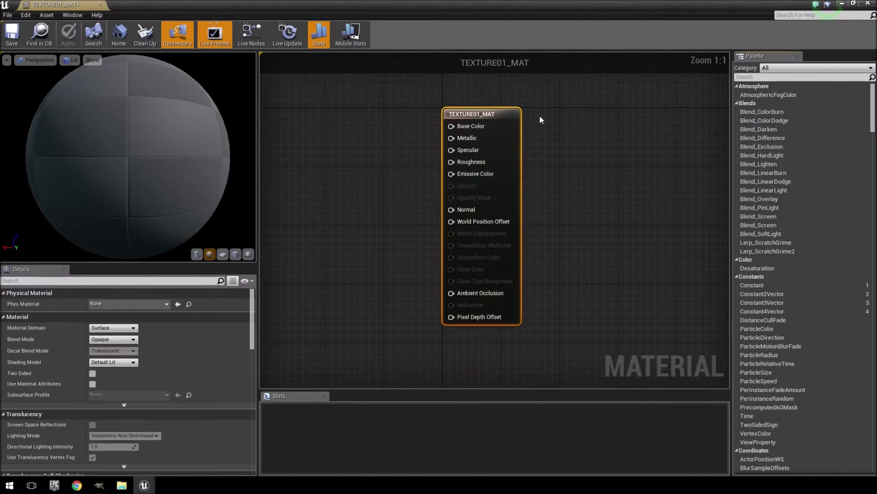
Step: Add TEXTURE01, TEXTURE01_G, TEXTURE01_NORM and TEXTURE01_SPEC from the meshes folder to the TEXTURE01_MAT graph as texture samples
{"action": "left_click", "coordinate": [837, 6]}
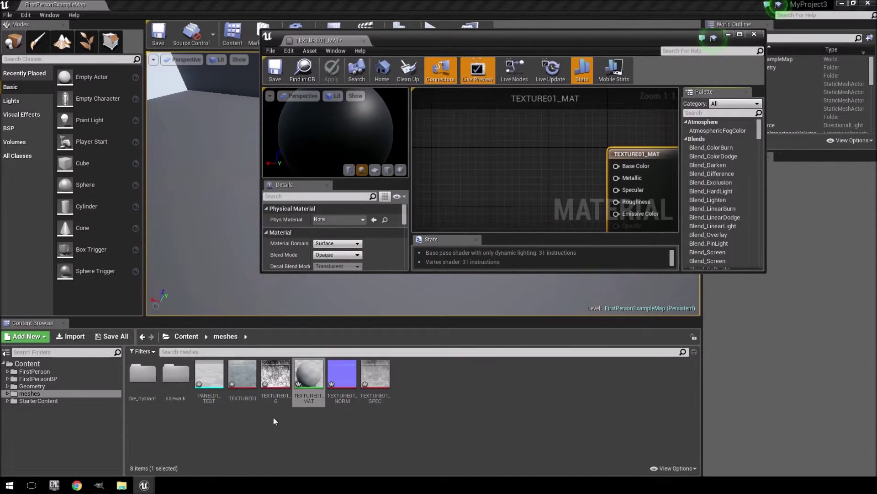
{"action": "left_click", "coordinate": [242, 382]}
{"action": "left_click", "coordinate": [279, 393], "text": "ctrl"}
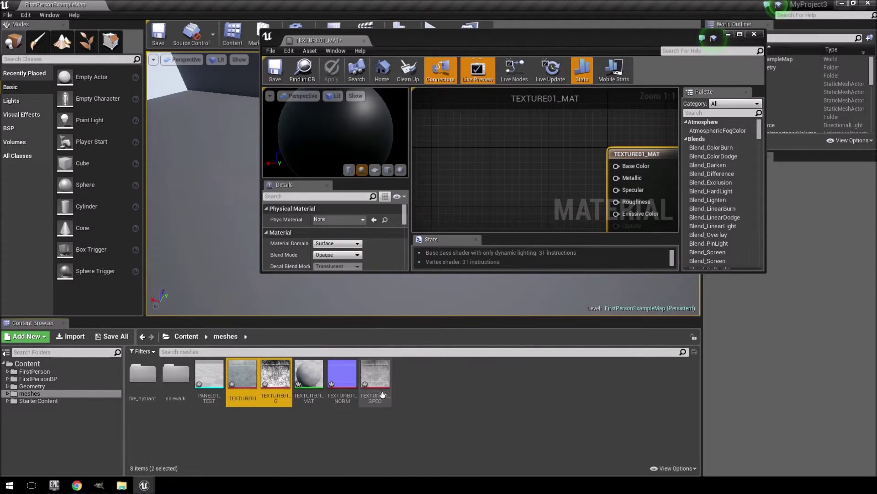
{"action": "left_click", "coordinate": [342, 382], "text": "ctrl"}
{"action": "left_click", "coordinate": [375, 382], "text": "ctrl"}
{"action": "left_click_drag", "start_coordinate": [250, 402], "coordinate": [469, 161]}
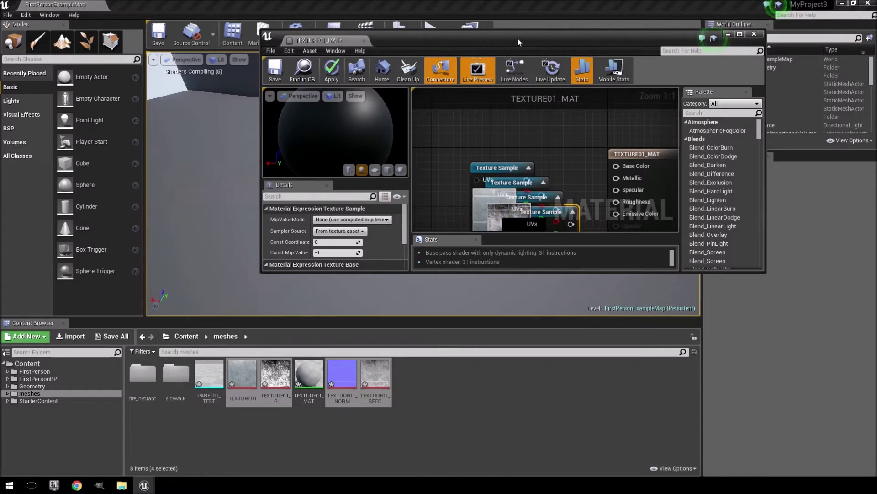
Step: Maximize the material editor and spread the four overlapping texture sample nodes apart in the graph
{"action": "double_click", "coordinate": [517, 37]}
{"action": "left_click_drag", "start_coordinate": [395, 215], "coordinate": [372, 318]}
{"action": "left_click_drag", "start_coordinate": [359, 131], "coordinate": [334, 71]}
{"action": "left_click_drag", "start_coordinate": [383, 111], "coordinate": [536, 116]}
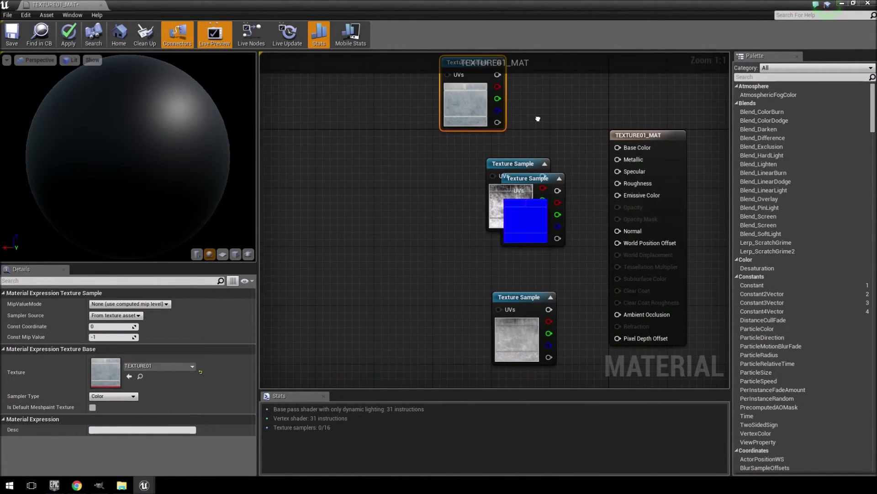
{"action": "left_click_drag", "start_coordinate": [524, 180], "coordinate": [428, 158]}
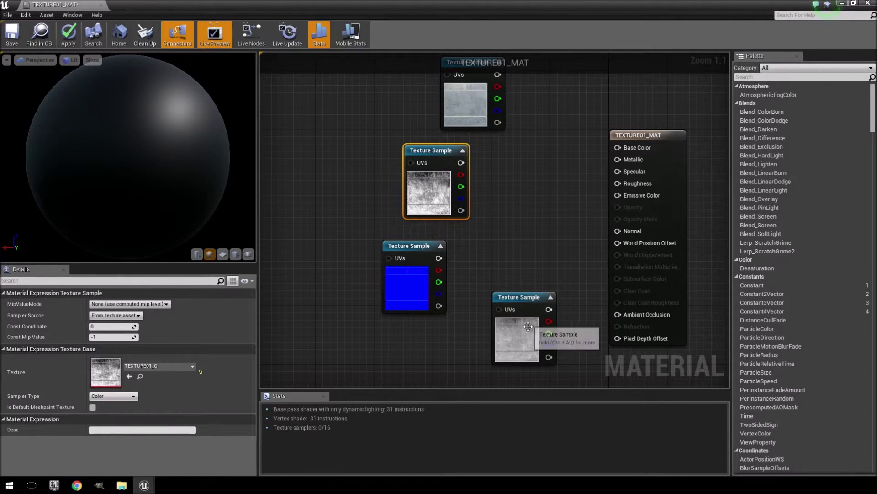
Step: Connect the TEXTURE01 sample's colour output to Base Color and preview the material on a plane
{"action": "left_click_drag", "start_coordinate": [520, 103], "coordinate": [589, 199]}
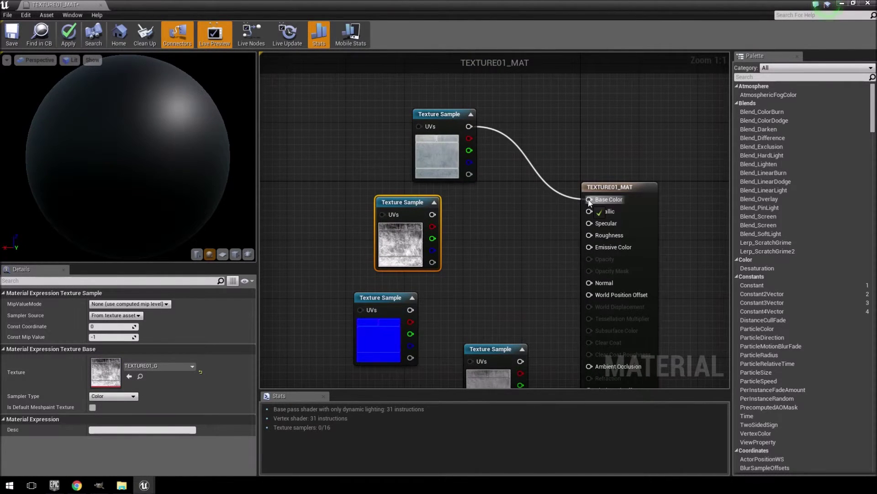
{"action": "left_click", "coordinate": [222, 255]}
{"action": "scroll", "coordinate": [150, 152], "scroll_direction": "up", "scroll_amount": 10}
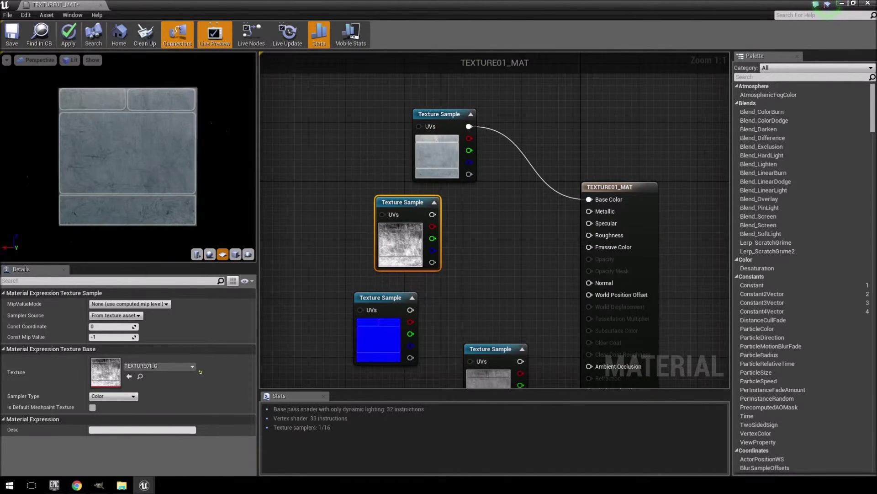
{"action": "scroll", "coordinate": [118, 168], "scroll_direction": "down", "scroll_amount": 5}
{"action": "left_click_drag", "start_coordinate": [118, 167], "coordinate": [171, 146]}
Step: Connect the TEXTURE01_NORM sample to the Normal input and examine the surface relief on the preview plane
{"action": "left_click_drag", "start_coordinate": [410, 310], "coordinate": [589, 283]}
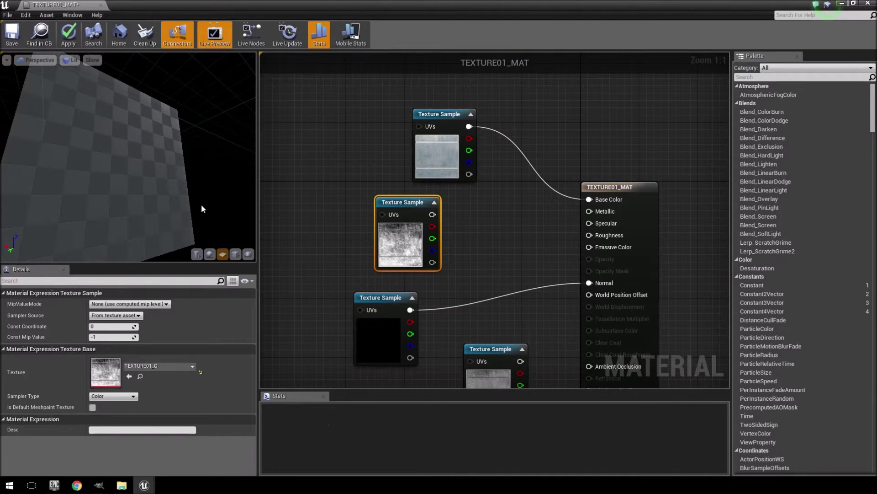
{"action": "scroll", "coordinate": [127, 145], "scroll_direction": "up", "scroll_amount": 8}
{"action": "scroll", "coordinate": [128, 145], "scroll_direction": "down", "scroll_amount": 10}
{"action": "scroll", "coordinate": [127, 146], "scroll_direction": "up", "scroll_amount": 5}
{"action": "left_click_drag", "start_coordinate": [128, 145], "coordinate": [123, 80]}
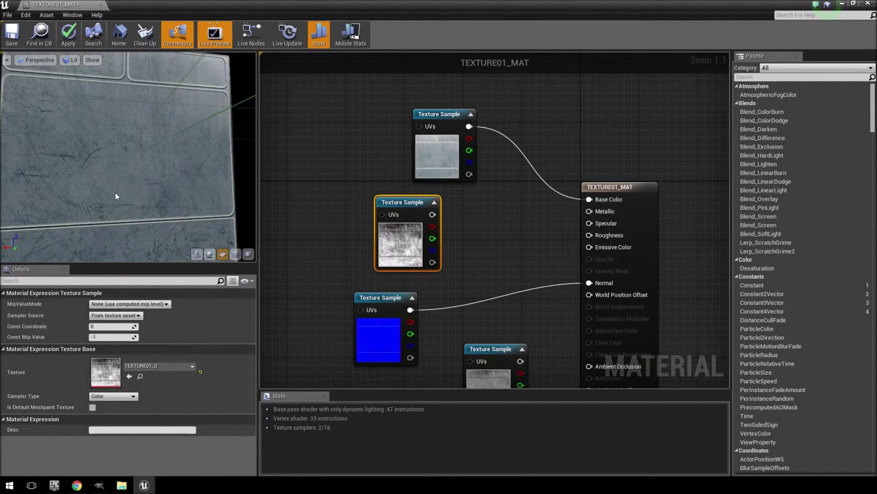
{"action": "scroll", "coordinate": [115, 193], "scroll_direction": "up", "scroll_amount": 5}
{"action": "scroll", "coordinate": [115, 193], "scroll_direction": "down", "scroll_amount": 8}
{"action": "scroll", "coordinate": [115, 193], "scroll_direction": "up", "scroll_amount": 2}
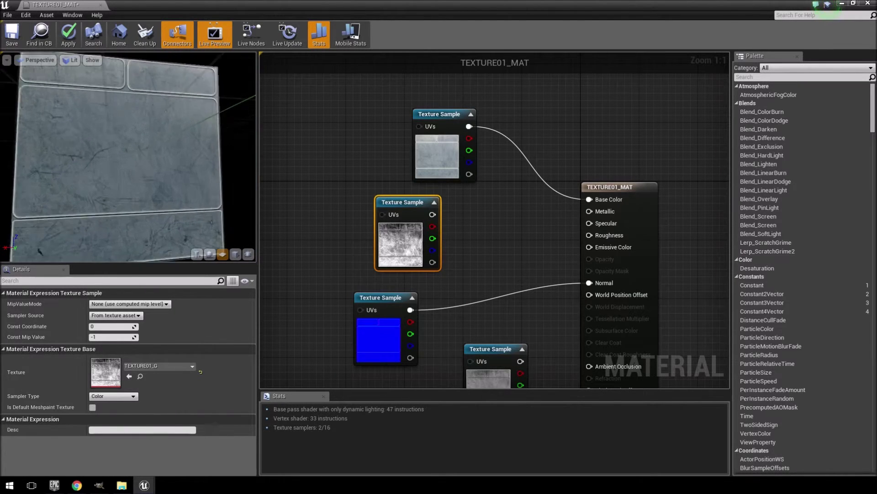
{"action": "left_click_drag", "start_coordinate": [133, 178], "coordinate": [178, 183]}
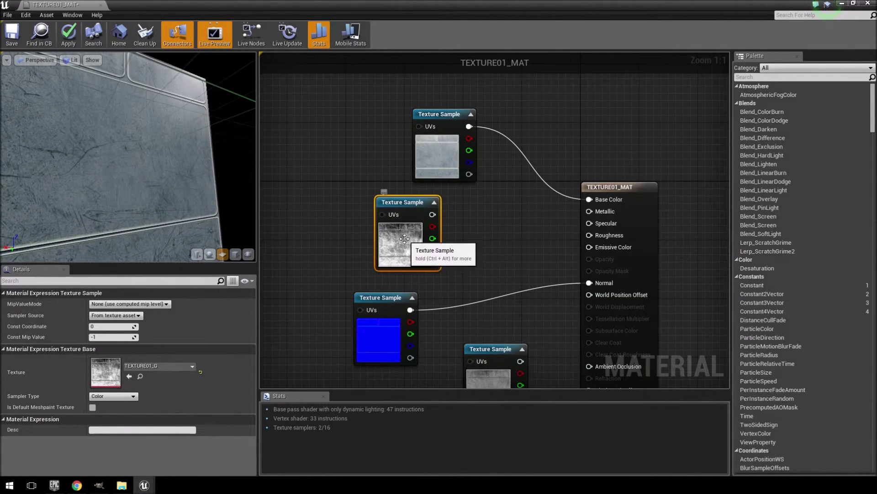
Step: Connect the TEXTURE01_G sample to Specular and the TEXTURE01_SPEC sample to Roughness, checking the reflections on the preview plane
{"action": "left_click_drag", "start_coordinate": [432, 215], "coordinate": [448, 225]}
{"action": "left_click_drag", "start_coordinate": [568, 227], "coordinate": [594, 230]}
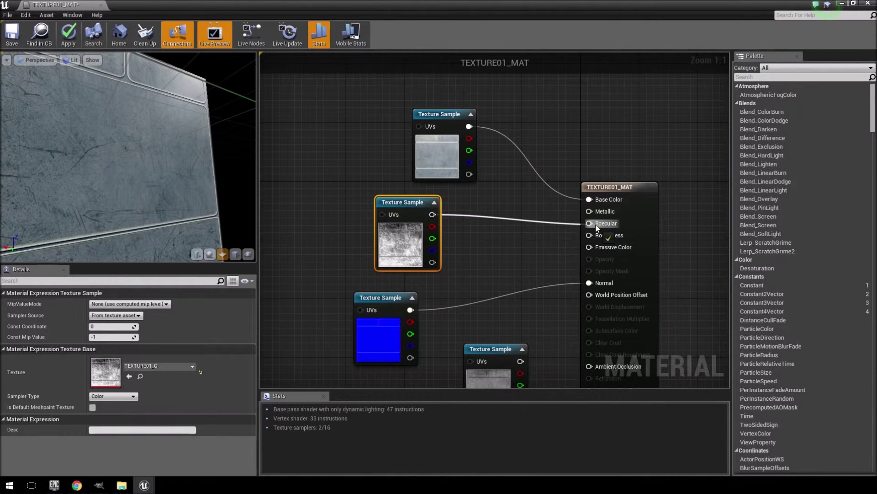
{"action": "left_click_drag", "start_coordinate": [139, 119], "coordinate": [181, 93]}
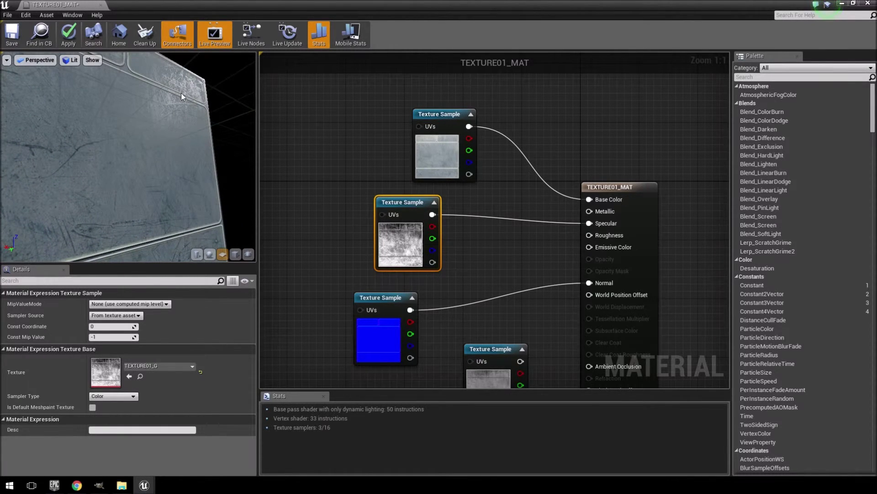
{"action": "left_click_drag", "start_coordinate": [520, 361], "coordinate": [589, 235]}
{"action": "mouse_move", "coordinate": [157, 156]}
{"action": "left_mouse_down"}
{"action": "mouse_move", "coordinate": [114, 153]}
{"action": "mouse_move", "coordinate": [151, 149]}
{"action": "mouse_move", "coordinate": [137, 150]}
{"action": "mouse_move", "coordinate": [158, 157]}
{"action": "left_mouse_up"}
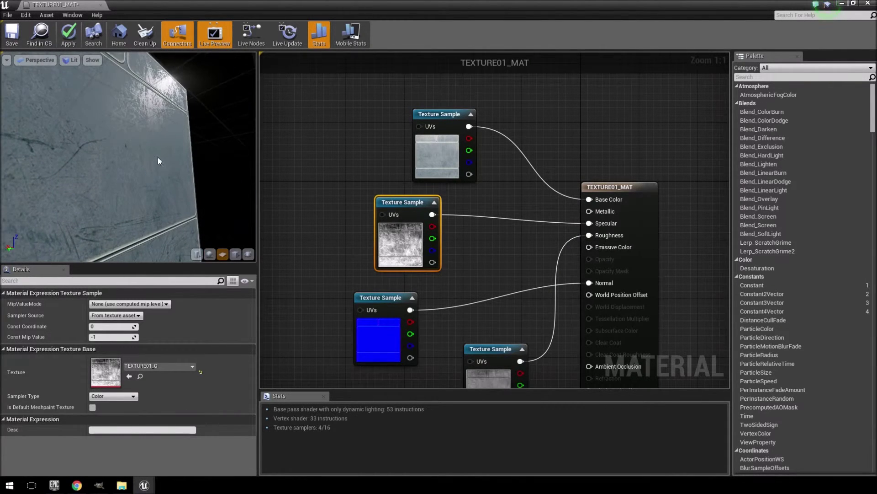
Step: Try different texture sample outputs on the Metallic input, including TEXTURE01_G's alpha, and compare the results on the preview plane
{"action": "left_click_drag", "start_coordinate": [520, 361], "coordinate": [590, 211]}
{"action": "left_click_drag", "start_coordinate": [190, 136], "coordinate": [138, 150]}
{"action": "left_click_drag", "start_coordinate": [431, 215], "coordinate": [589, 211]}
{"action": "left_click_drag", "start_coordinate": [105, 136], "coordinate": [150, 140]}
{"action": "left_click_drag", "start_coordinate": [432, 262], "coordinate": [589, 235]}
{"action": "left_click_drag", "start_coordinate": [149, 125], "coordinate": [129, 168]}
{"action": "scroll", "coordinate": [154, 168], "scroll_direction": "up", "scroll_amount": 5}
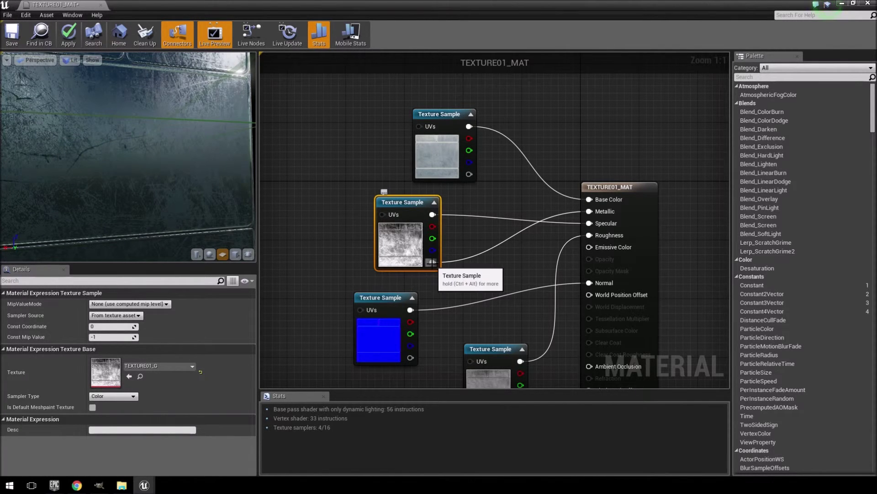
{"action": "scroll", "coordinate": [206, 143], "scroll_direction": "up", "scroll_amount": 5}
{"action": "scroll", "coordinate": [207, 143], "scroll_direction": "down", "scroll_amount": 10}
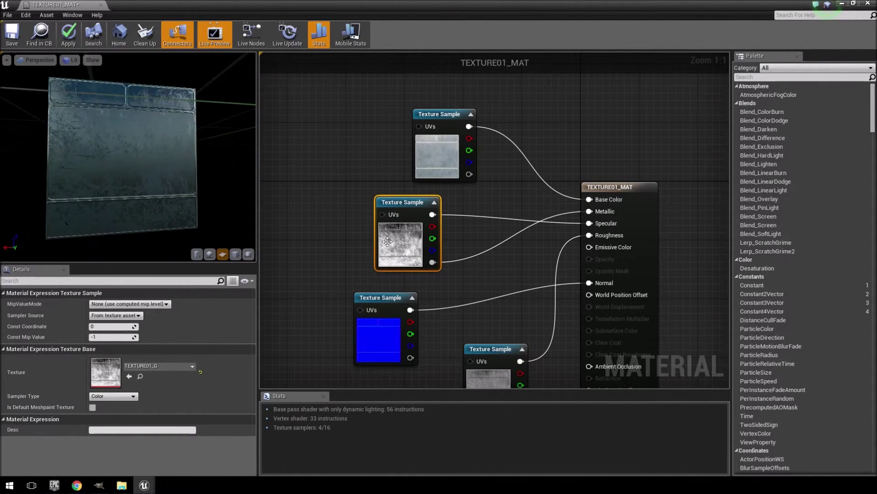
Step: Connect the TEXTURE01_SPEC sample's colour output to the Metallic input and inspect the preview plane up close
{"action": "left_click_drag", "start_coordinate": [499, 351], "coordinate": [590, 211]}
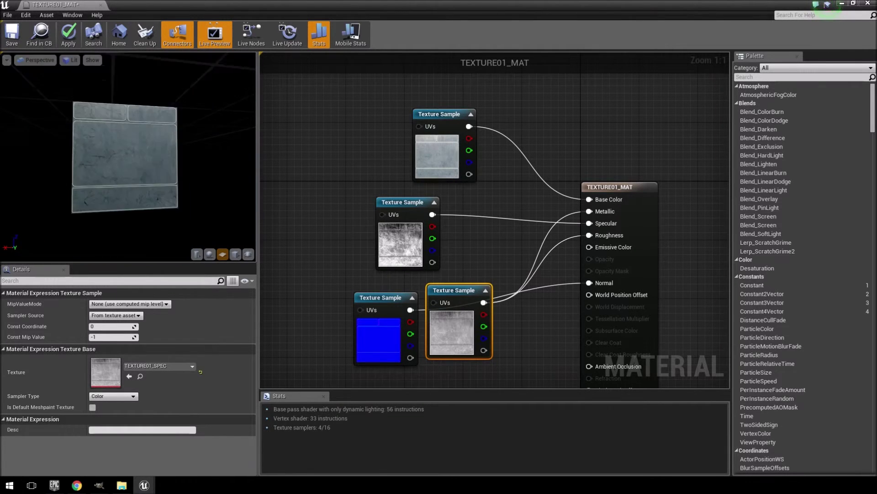
{"action": "scroll", "coordinate": [128, 157], "scroll_direction": "up", "scroll_amount": 5}
{"action": "left_click_drag", "start_coordinate": [128, 156], "coordinate": [129, 59]}
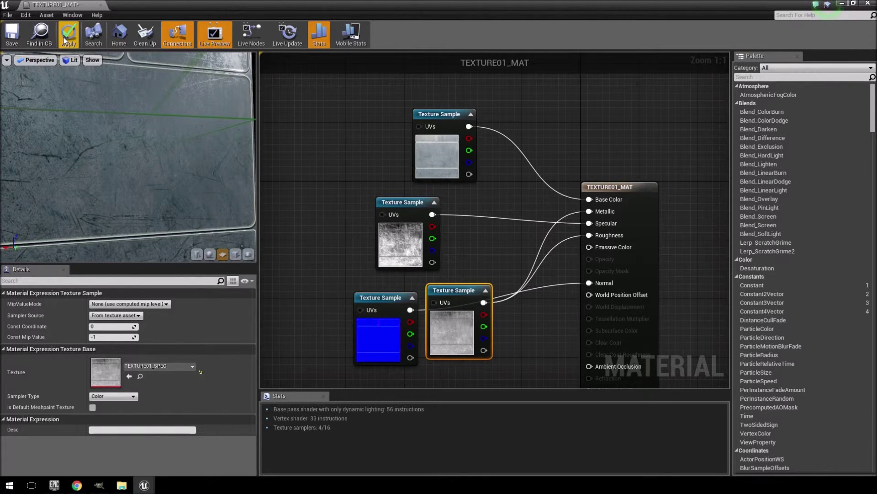
Step: Rearrange the TEXTURE01_SPEC and TEXTURE01_G samples, leaving free space between the TEXTURE01_G sample and the material node
{"action": "left_click_drag", "start_coordinate": [455, 296], "coordinate": [456, 354]}
{"action": "left_click_drag", "start_coordinate": [528, 263], "coordinate": [557, 246]}
{"action": "left_click_drag", "start_coordinate": [434, 187], "coordinate": [486, 189]}
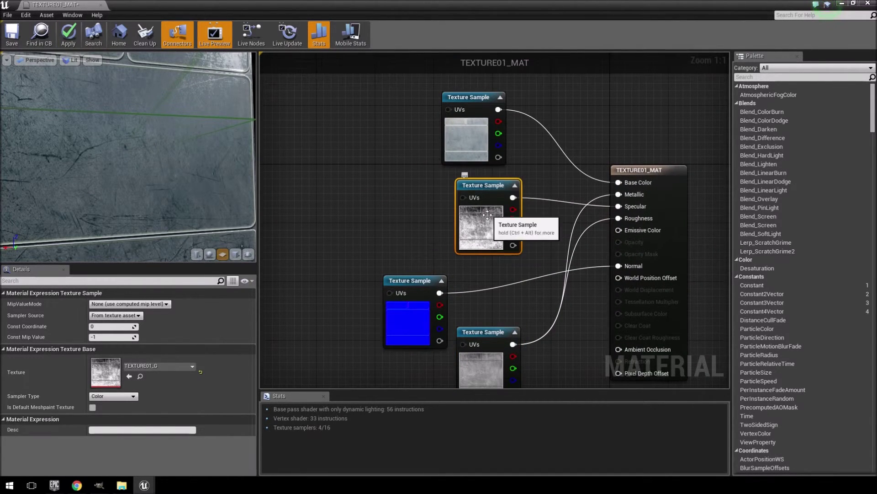
{"action": "left_click_drag", "start_coordinate": [508, 289], "coordinate": [473, 231]}
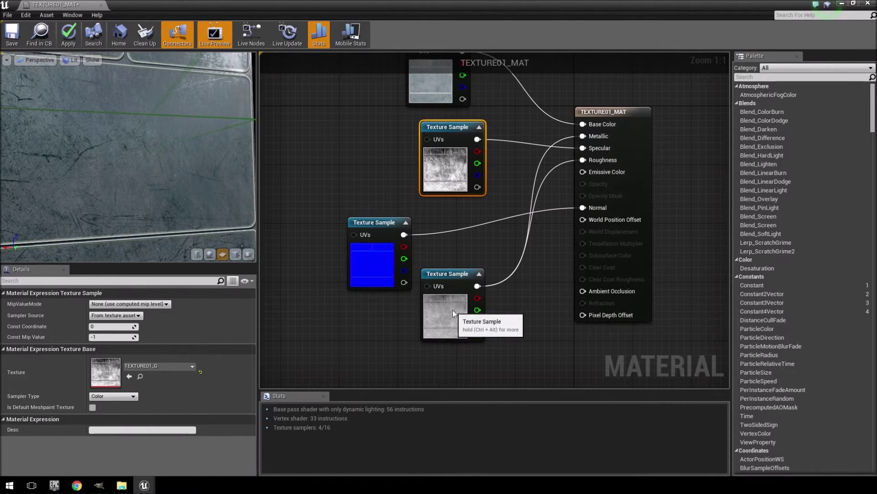
{"action": "left_click", "coordinate": [458, 335]}
{"action": "left_click", "coordinate": [449, 152]}
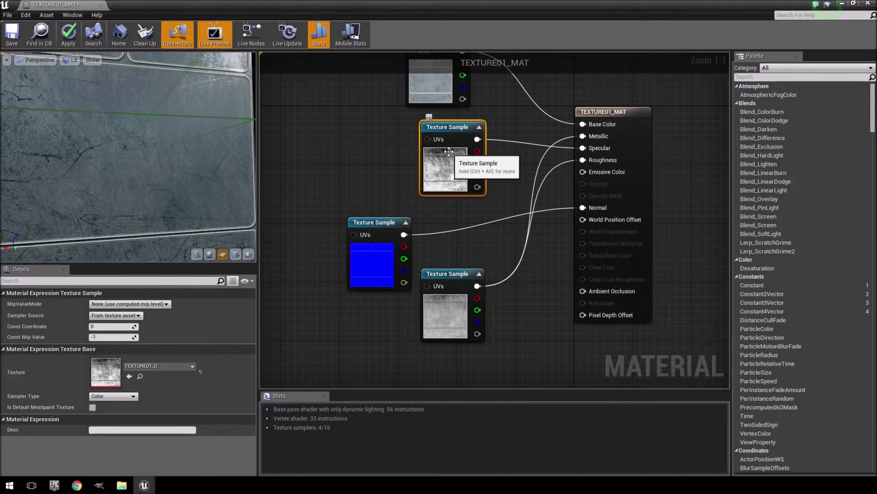
{"action": "left_click_drag", "start_coordinate": [455, 151], "coordinate": [434, 158]}
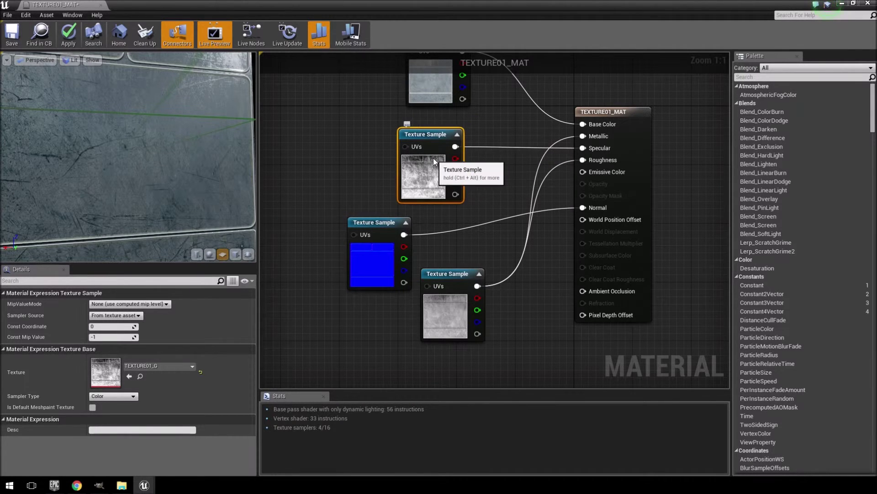
{"action": "left_click_drag", "start_coordinate": [487, 173], "coordinate": [542, 215]}
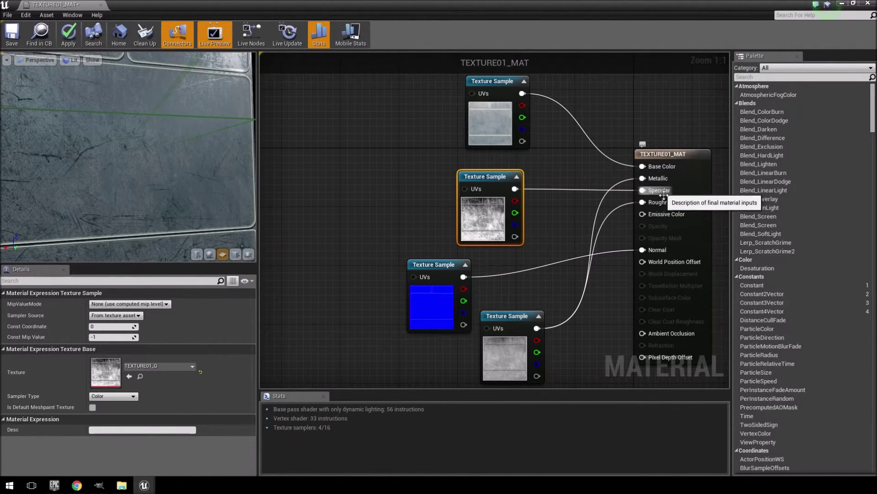
{"action": "left_click_drag", "start_coordinate": [489, 179], "coordinate": [393, 164]}
Step: Add a OneMinus node between the TEXTURE01_G sample and the material node
{"action": "right_click", "coordinate": [527, 207]}
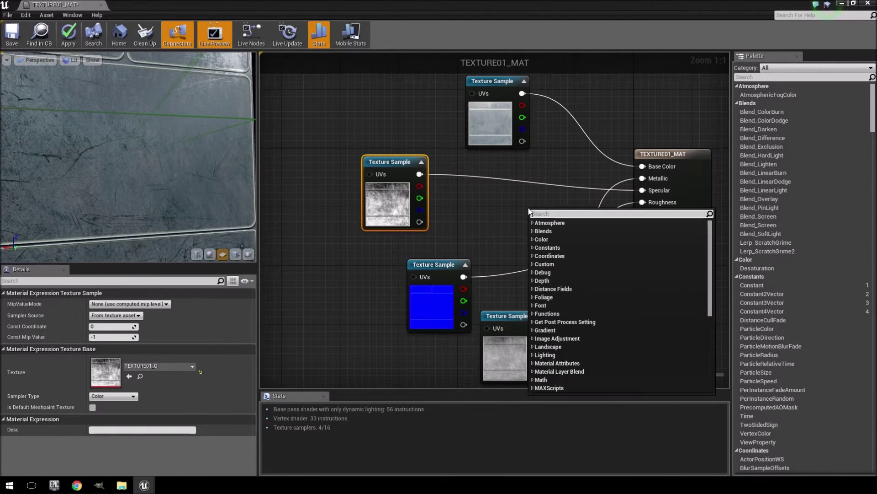
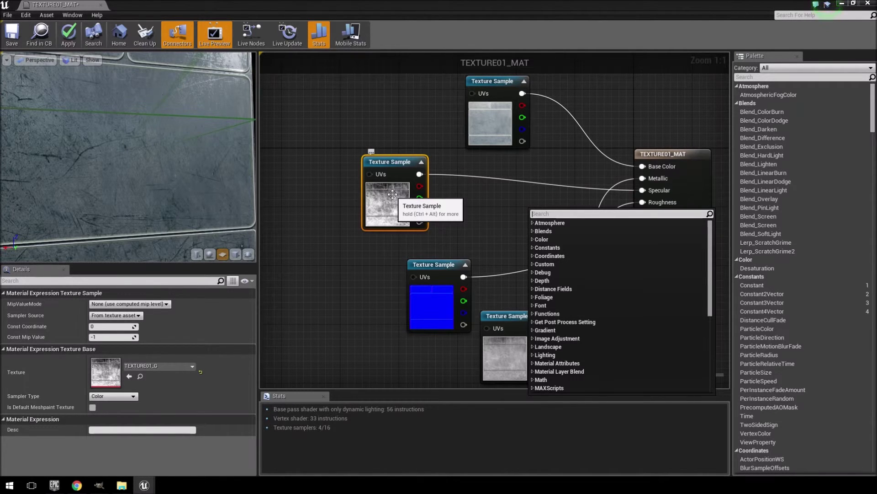
{"action": "type", "text": "ONE"}
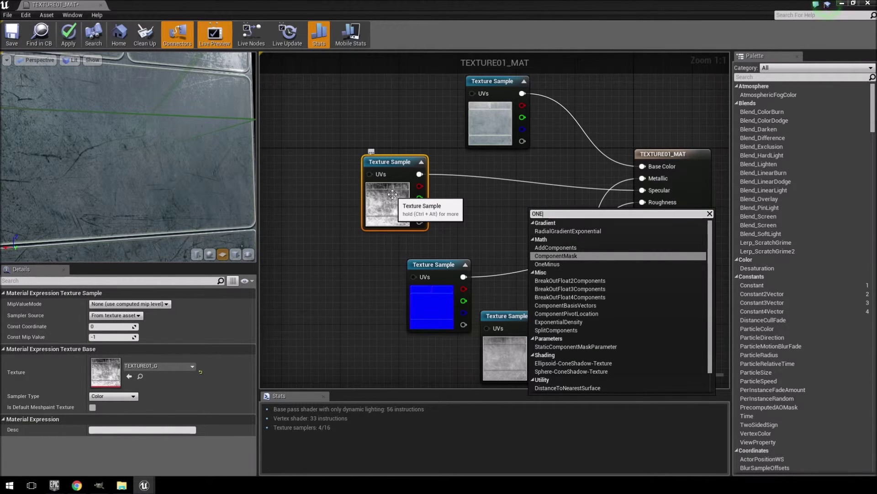
{"action": "type", "text": "MI"}
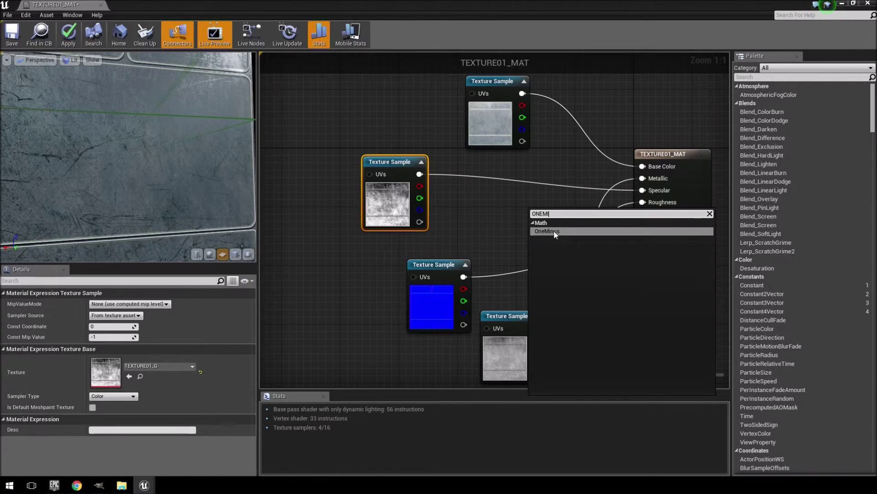
{"action": "left_click", "coordinate": [554, 231]}
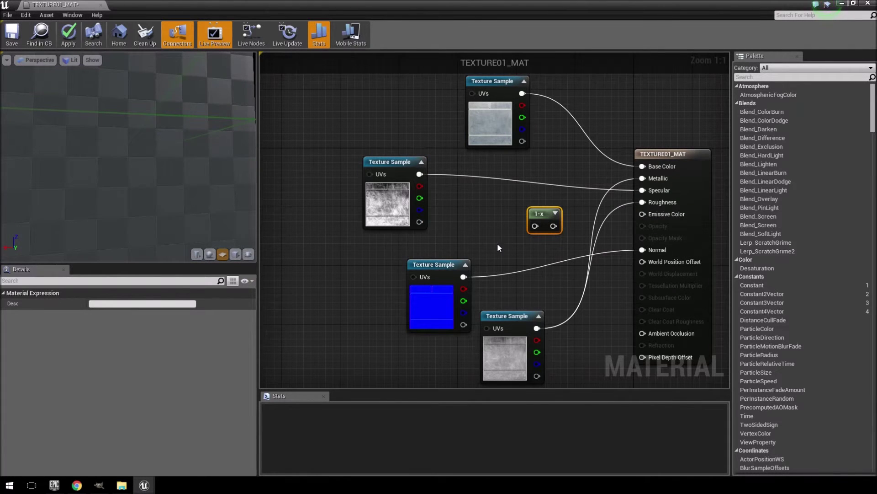
Step: Route the TEXTURE01_G sample's colour through the OneMinus node into Specular and check the preview plane
{"action": "left_click_drag", "start_coordinate": [419, 176], "coordinate": [642, 202]}
{"action": "left_click_drag", "start_coordinate": [158, 126], "coordinate": [238, 134]}
{"action": "left_click_drag", "start_coordinate": [423, 183], "coordinate": [643, 190]}
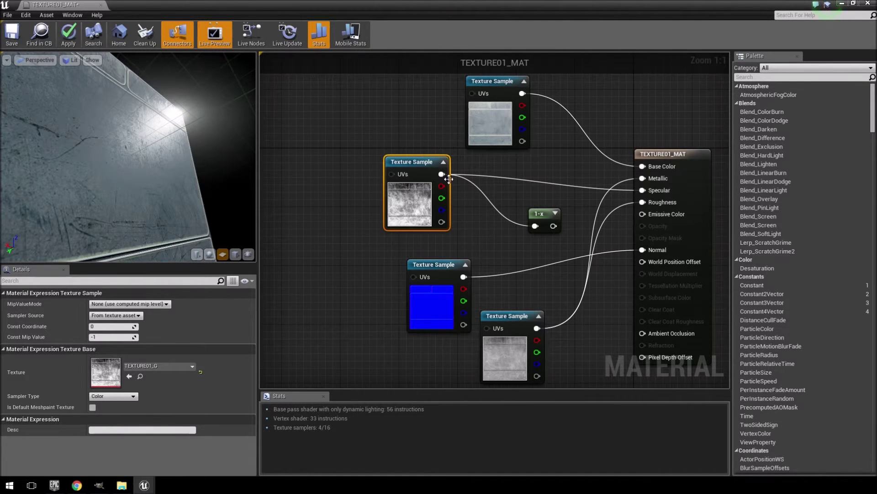
{"action": "left_click_drag", "start_coordinate": [553, 226], "coordinate": [642, 190]}
{"action": "left_click_drag", "start_coordinate": [160, 139], "coordinate": [152, 154]}
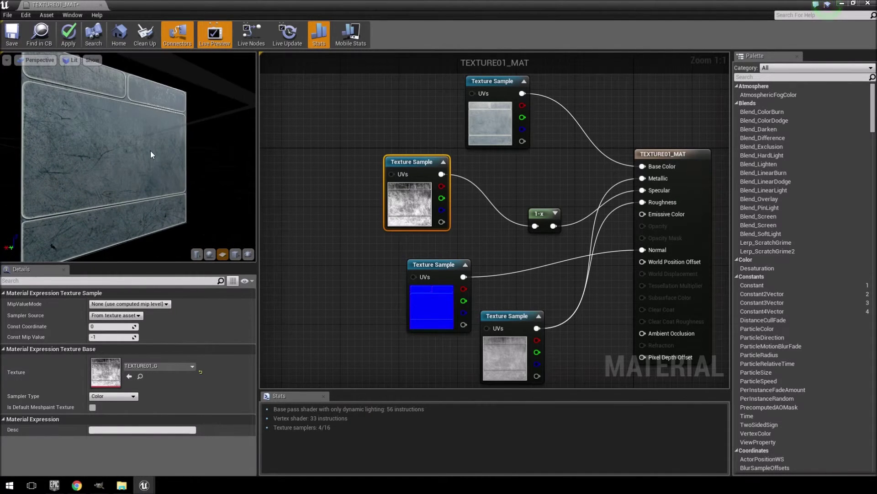
Step: Apply the material changes, close the TEXTURE01_MAT editor and clear the asset selection in the meshes folder
{"action": "left_click", "coordinate": [69, 34]}
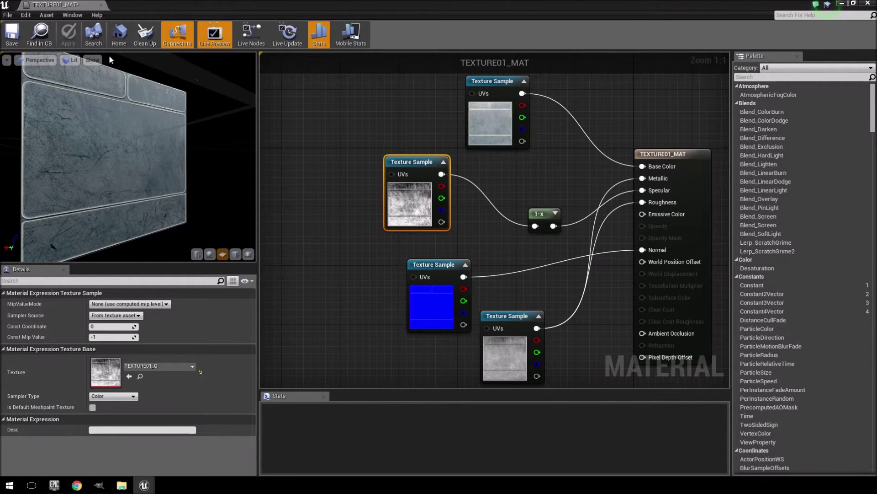
{"action": "left_click", "coordinate": [97, 6]}
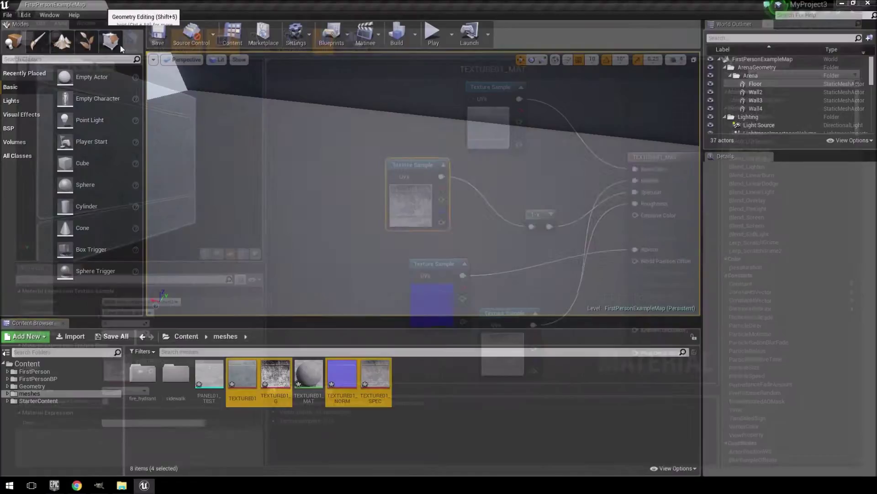
{"action": "left_click", "coordinate": [327, 448]}
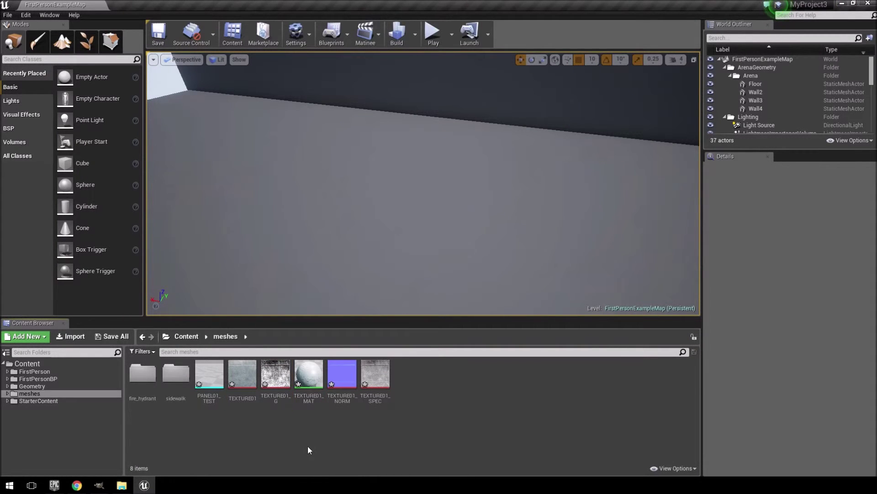
Step: Assign the TEXTURE01_MAT material to the PANEL01_TEST mesh, check it in the preview, save the mesh and close its editor
{"action": "double_click", "coordinate": [214, 402]}
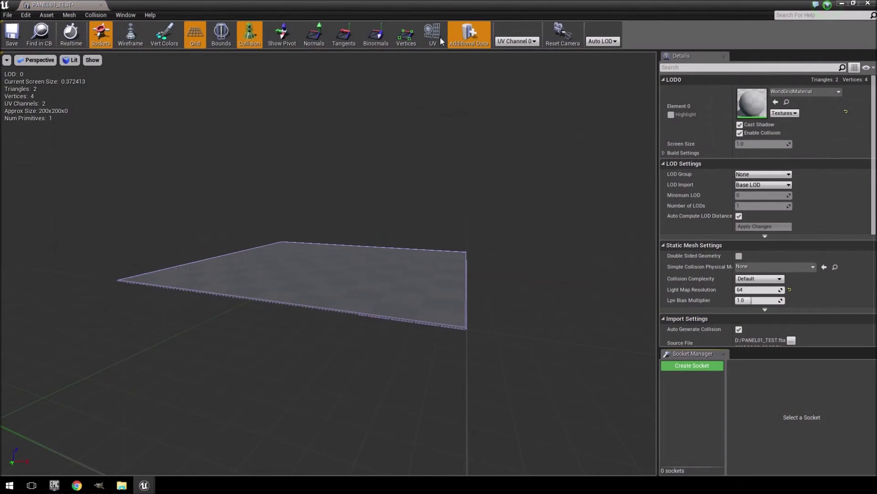
{"action": "double_click", "coordinate": [545, 4]}
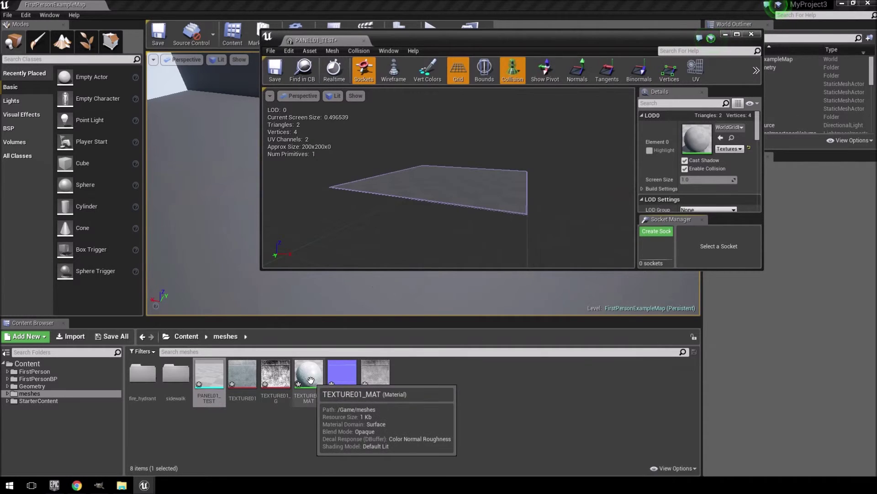
{"action": "left_click", "coordinate": [310, 377]}
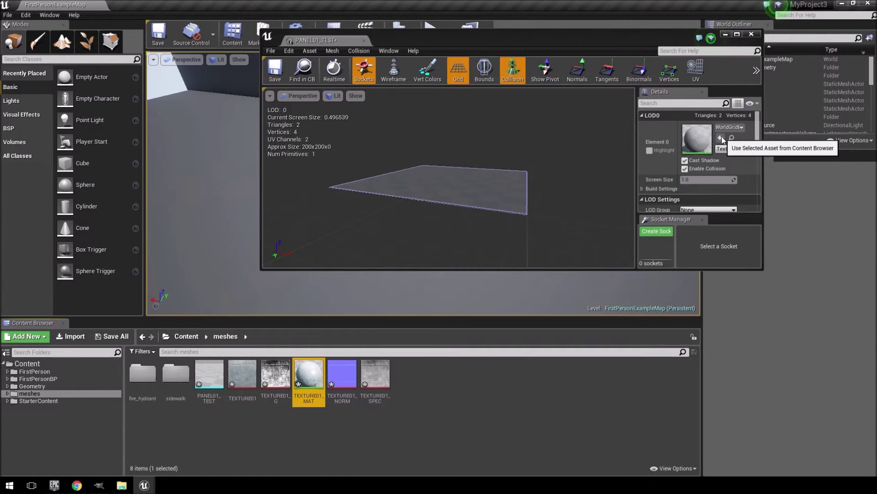
{"action": "left_click", "coordinate": [721, 138]}
{"action": "left_click_drag", "start_coordinate": [512, 183], "coordinate": [467, 201]}
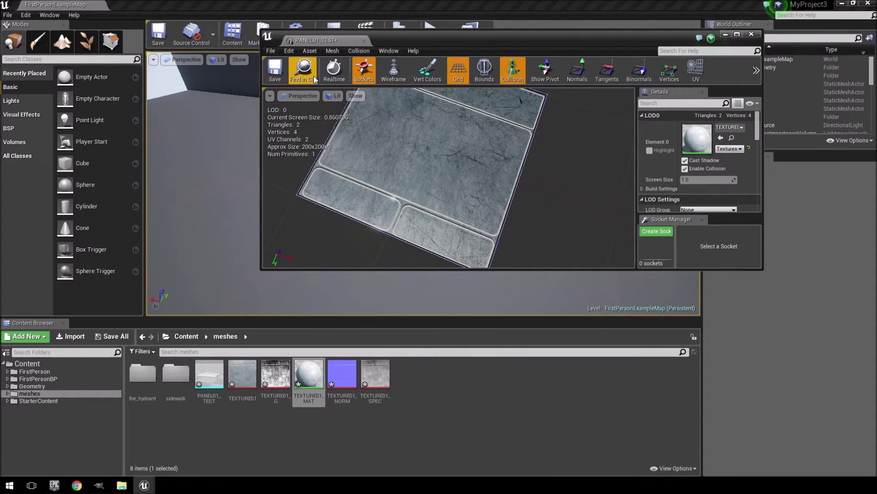
{"action": "key", "text": "ctrl+s"}
{"action": "left_click", "coordinate": [751, 34]}
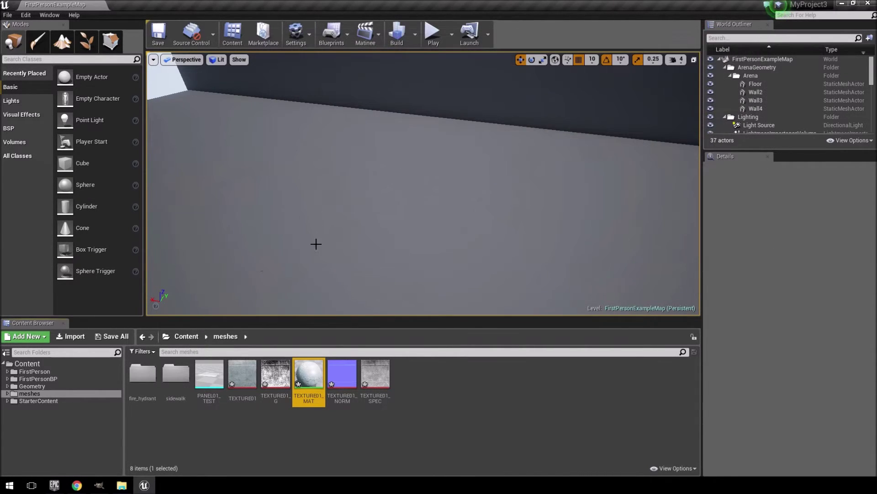
Step: Place the PANEL01_TEST mesh in the level on the arena floor and frame it in the viewport
{"action": "left_click", "coordinate": [242, 383]}
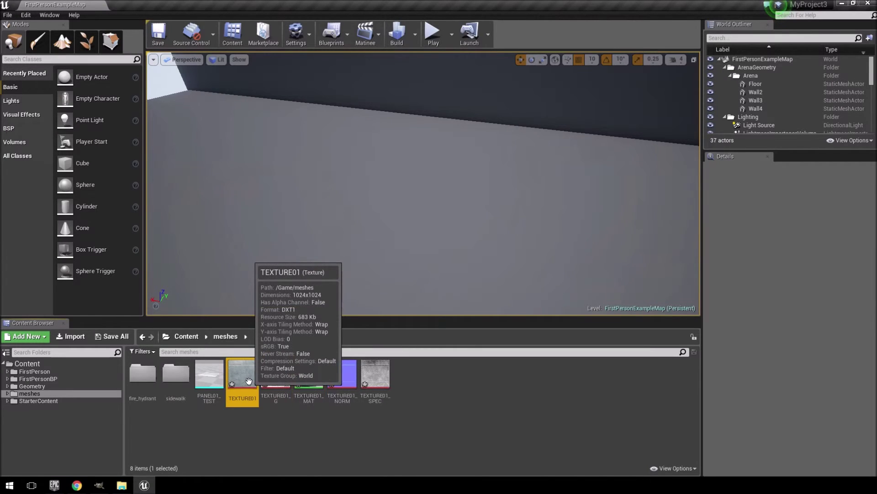
{"action": "left_click", "coordinate": [204, 388]}
{"action": "left_click_drag", "start_coordinate": [204, 387], "coordinate": [356, 176]}
{"action": "key", "text": "f"}
Step: Rotate the placed panel -90° about X so it stands upright and raise it to a Z location of 270 cm
{"action": "left_click_drag", "start_coordinate": [413, 195], "coordinate": [429, 203]}
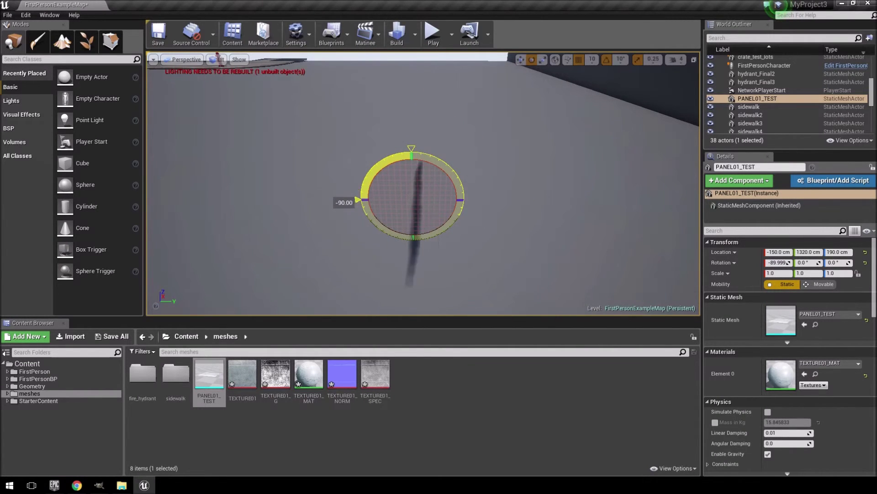
{"action": "left_click_drag", "start_coordinate": [417, 92], "coordinate": [417, 84]}
{"action": "left_click_drag", "start_coordinate": [417, 84], "coordinate": [489, 76]}
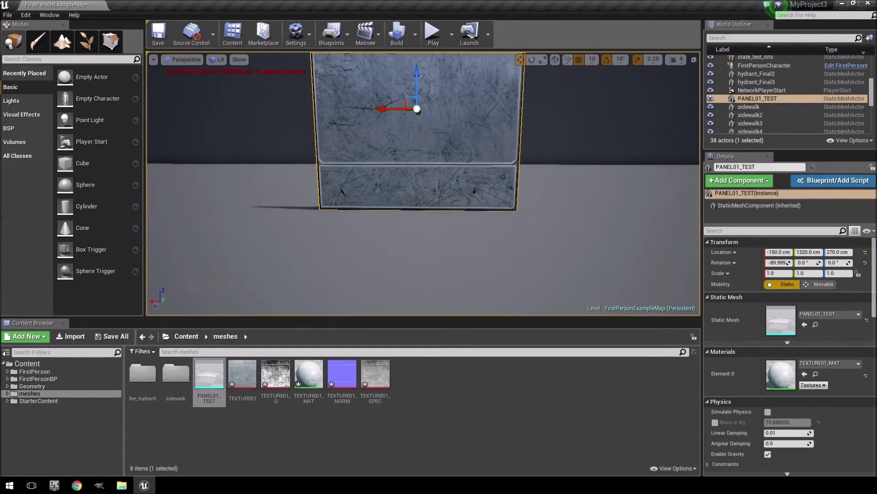
Step: Play the level and examine the panel's scratches, edges and highlights up close and from different angles, ending the play session
{"action": "left_click", "coordinate": [432, 32]}
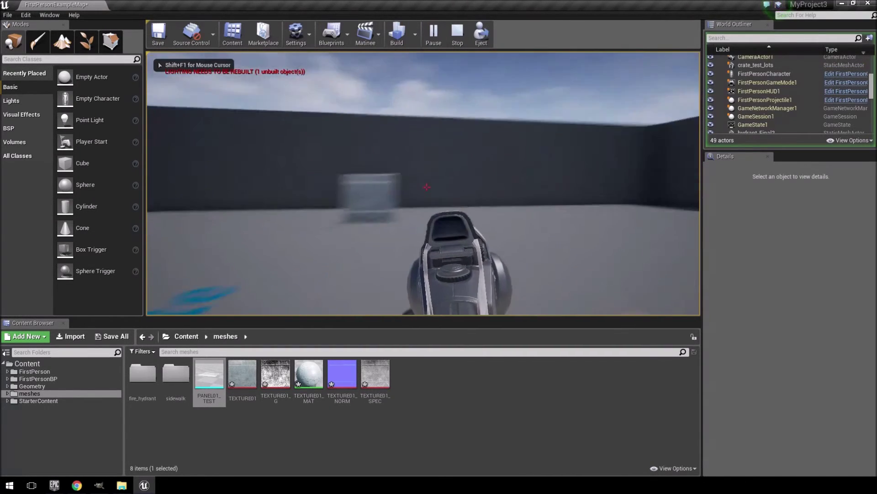
{"action": "key", "text": "w"}
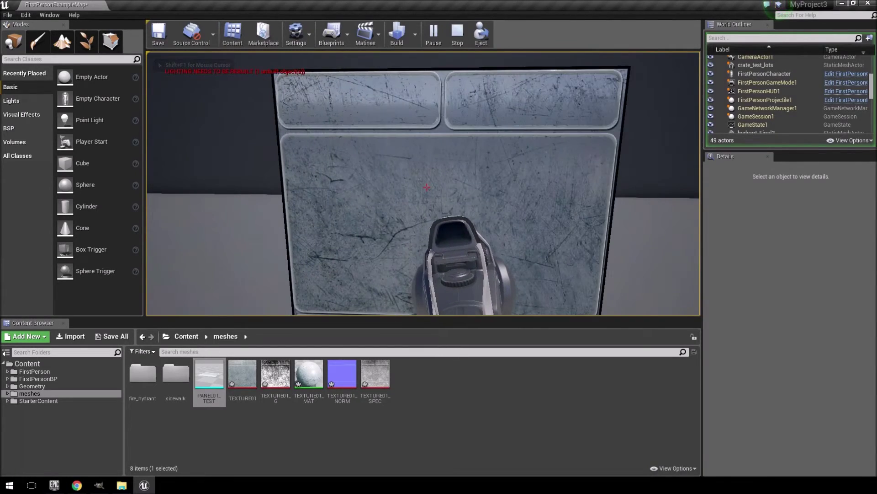
{"action": "key", "text": "a"}
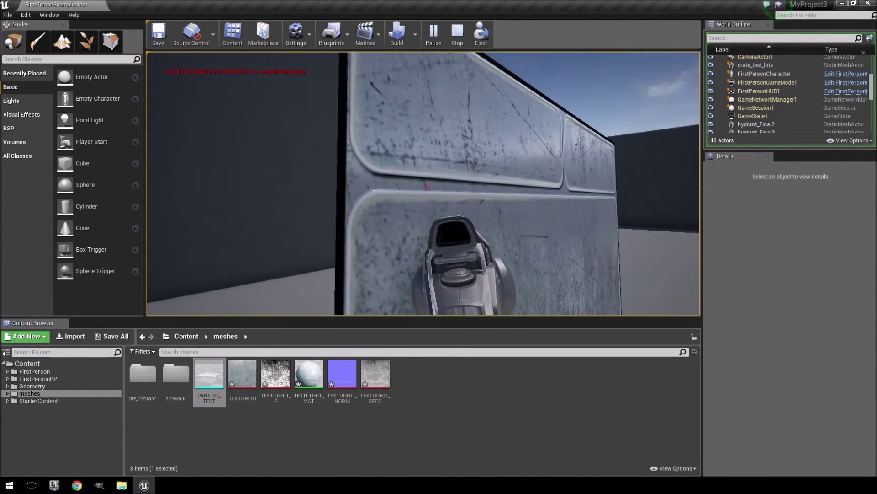
{"action": "key", "text": "d"}
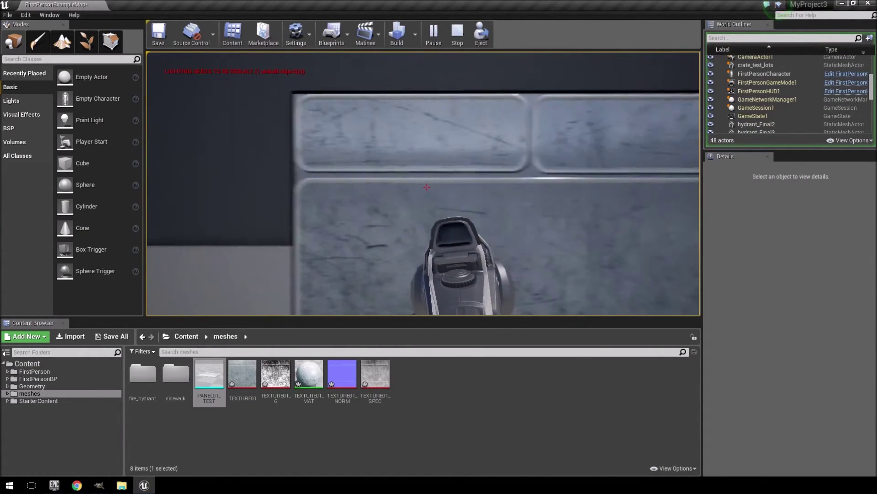
{"action": "key", "text": "d"}
{"action": "key", "text": "w"}
{"action": "key", "text": "s"}
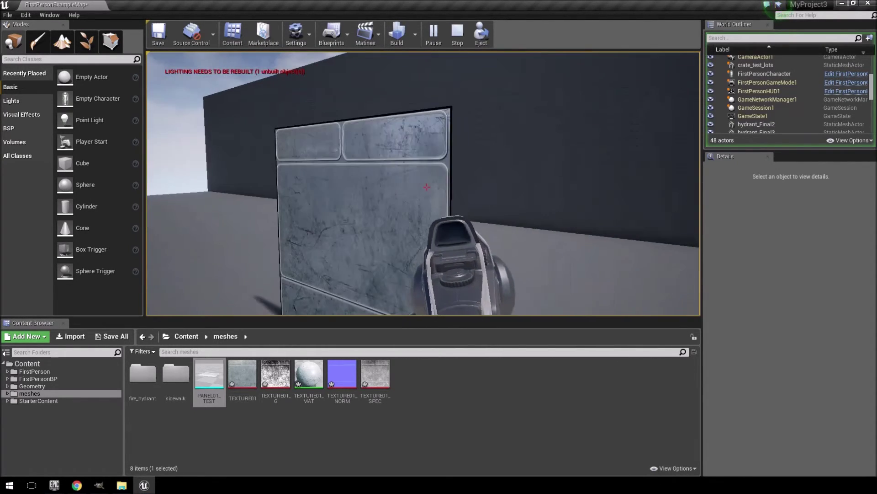
{"action": "key", "text": "a"}
{"action": "key", "text": "d"}
{"action": "key", "text": "s"}
{"action": "key", "text": "a"}
{"action": "key", "text": "d"}
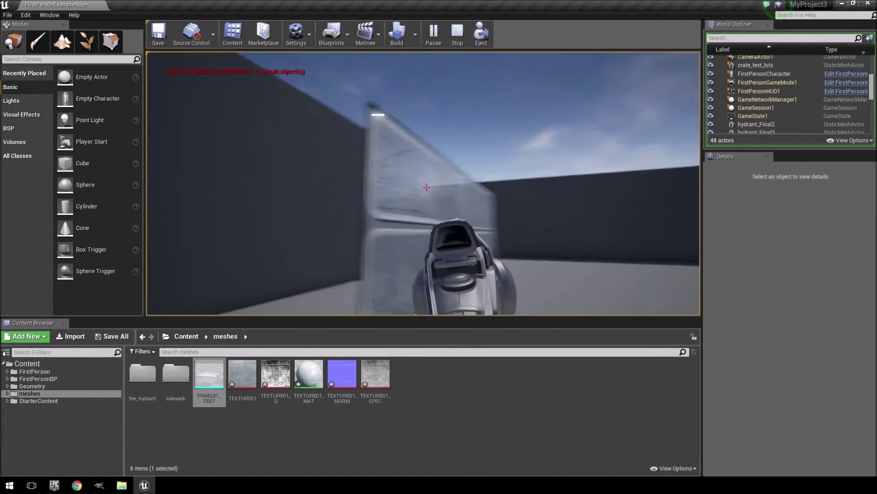
{"action": "key", "text": "d"}
{"action": "key", "text": "a"}
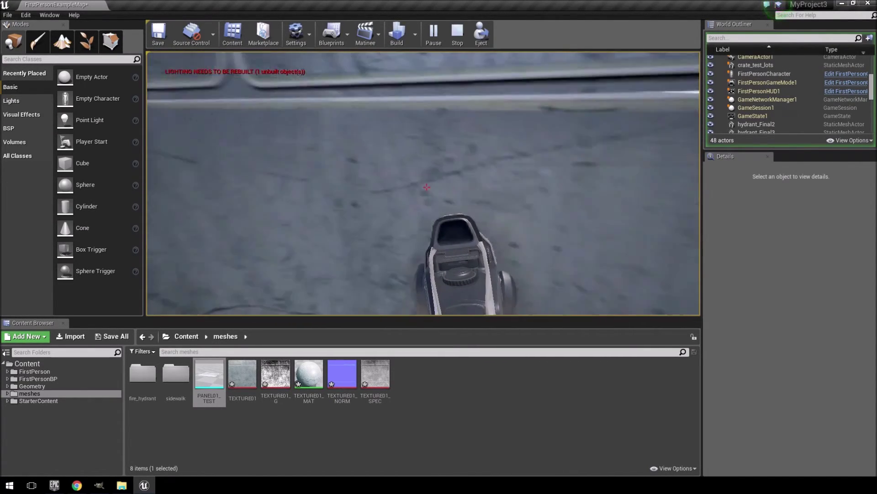
{"action": "key", "text": "d"}
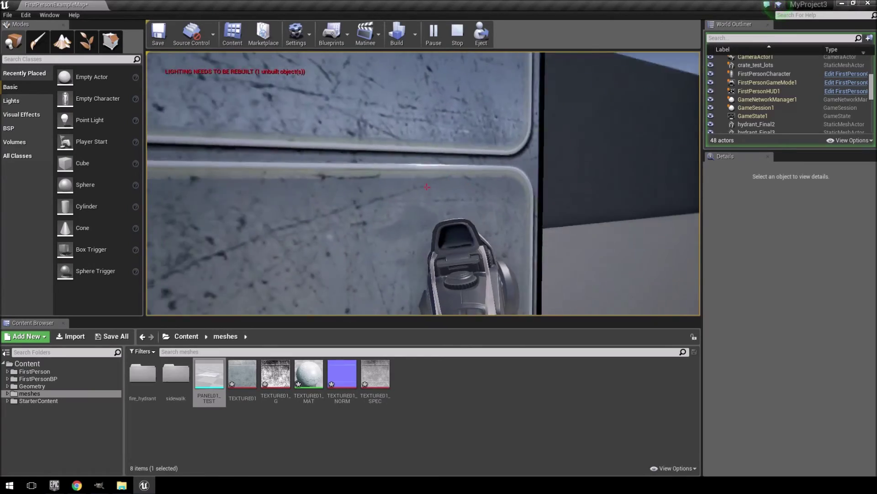
{"action": "key", "text": "a"}
{"action": "key", "text": "d"}
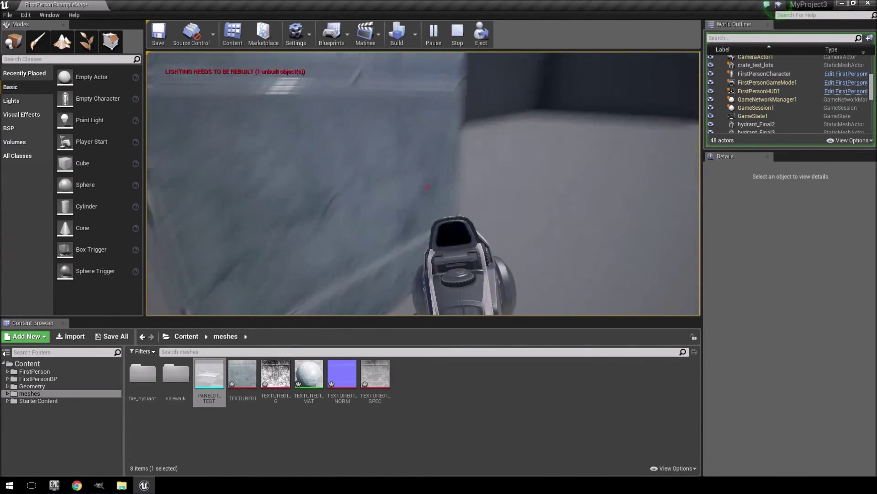
{"action": "key", "text": "a"}
{"action": "key", "text": "d"}
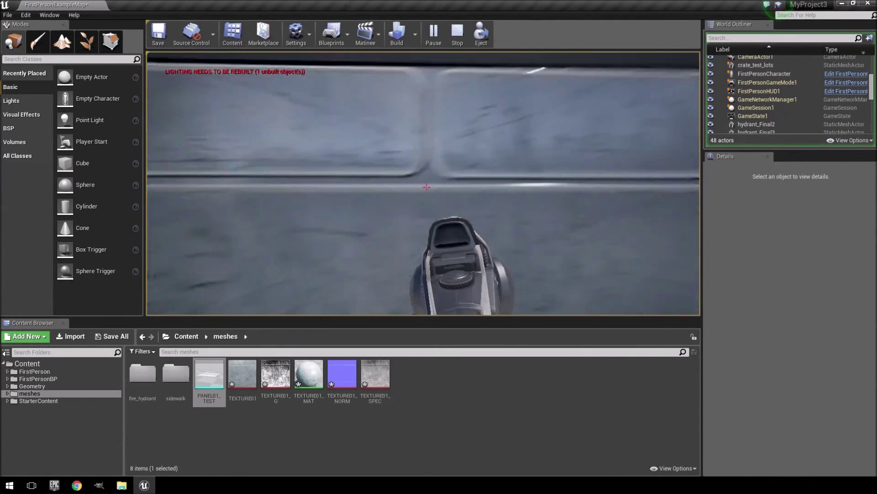
{"action": "key", "text": "a"}
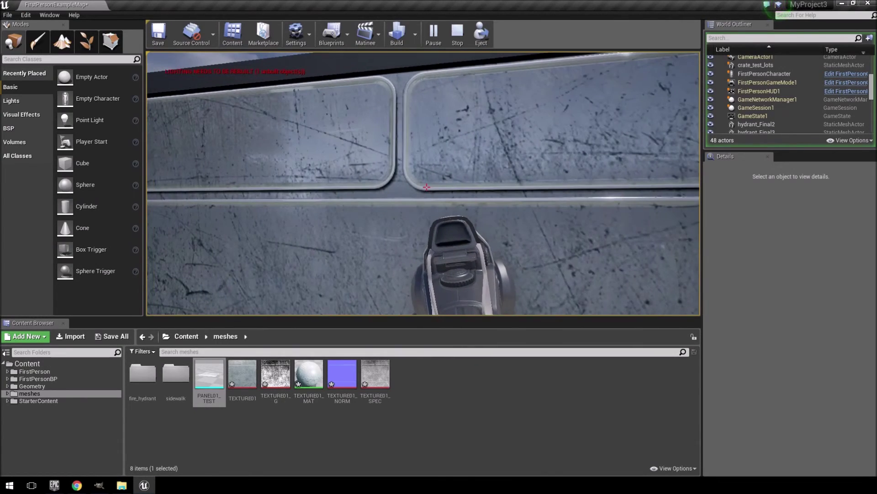
{"action": "key", "text": "d"}
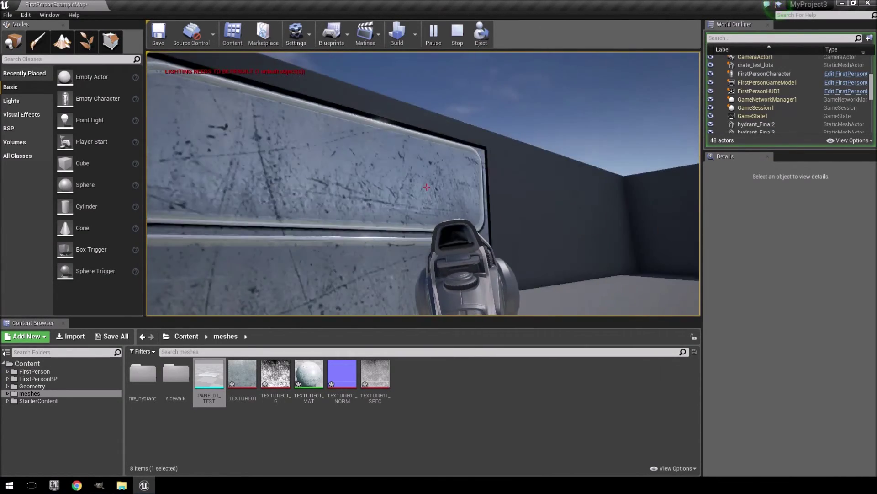
{"action": "key", "text": "a"}
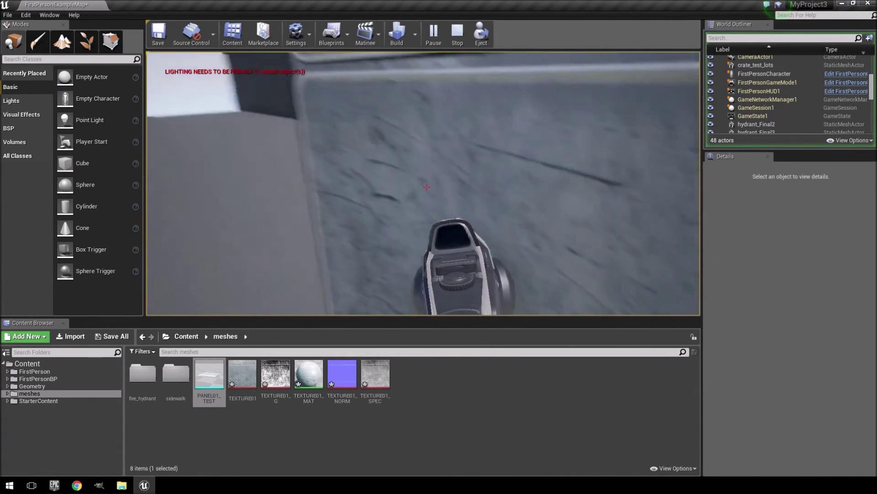
{"action": "key", "text": "s"}
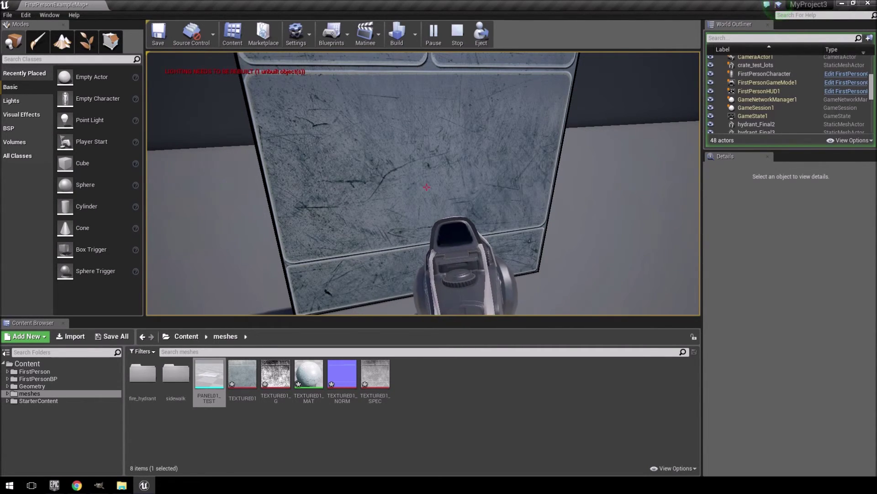
{"action": "key", "text": "s"}
{"action": "key", "text": "w"}
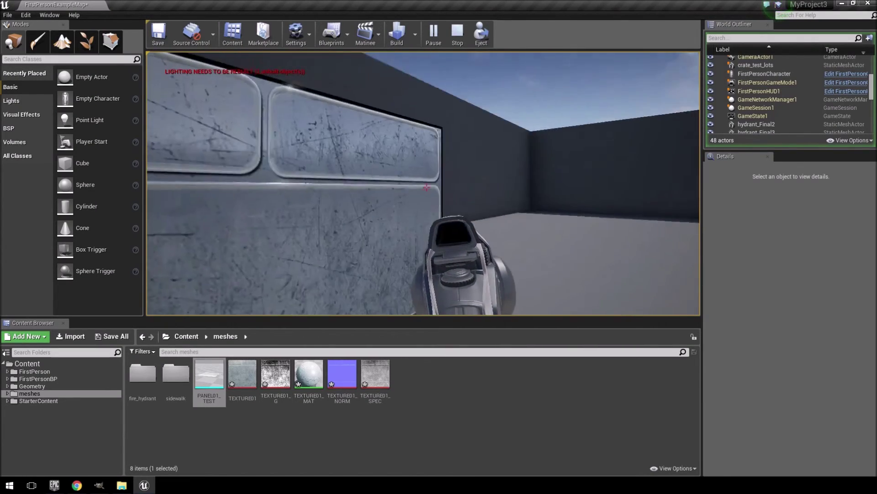
{"action": "key", "text": "a"}
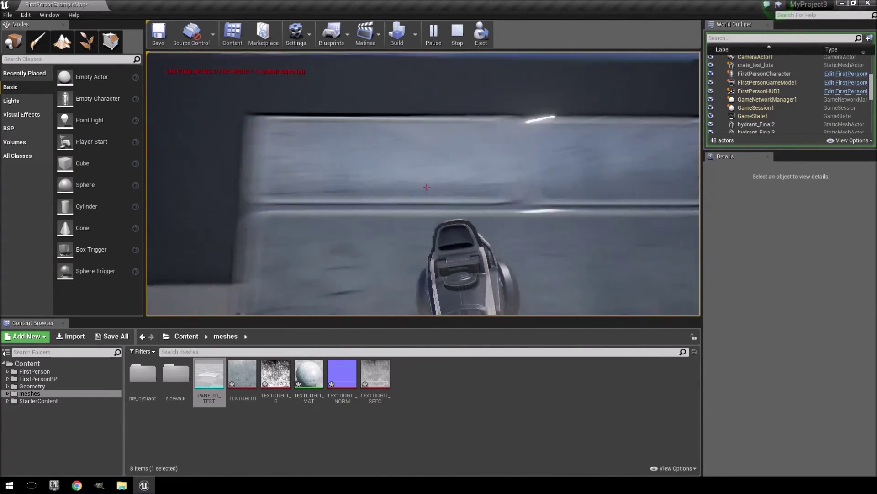
{"action": "key", "text": "d"}
{"action": "key", "text": "w"}
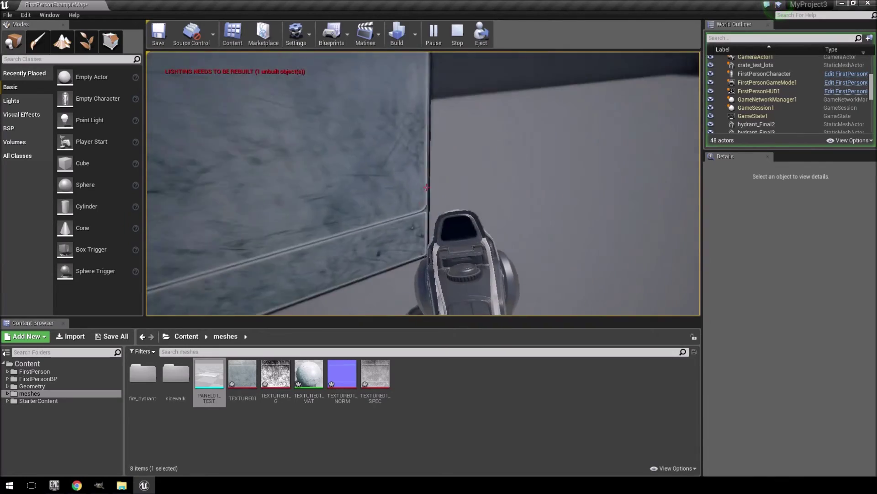
{"action": "key", "text": "s"}
{"action": "key", "text": "w"}
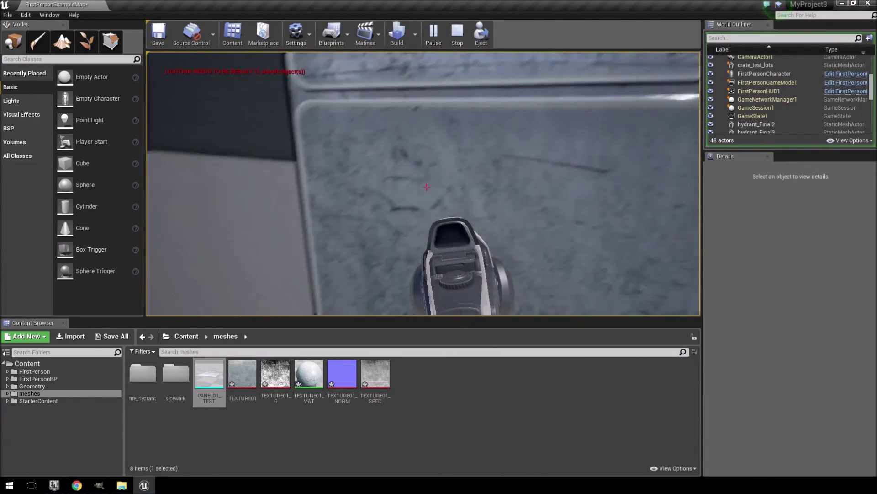
{"action": "key", "text": "s"}
{"action": "key", "text": "w"}
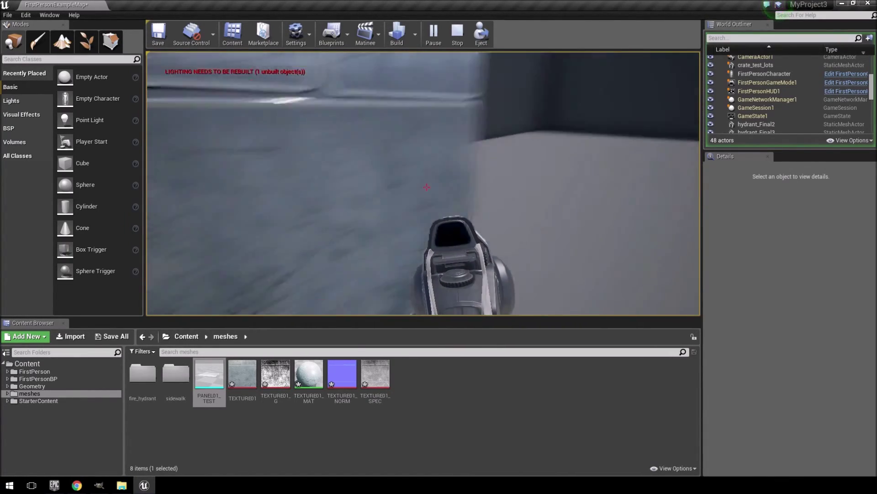
{"action": "key", "text": "s"}
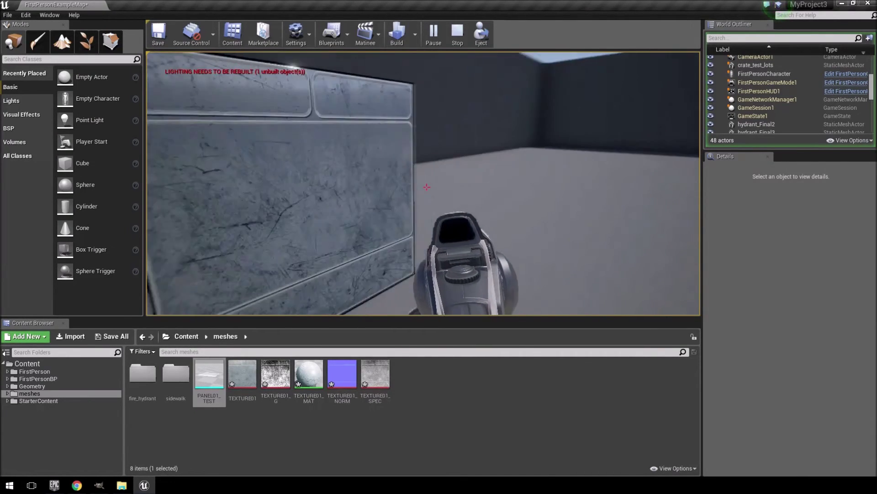
{"action": "key", "text": "s"}
{"action": "key", "text": "d"}
{"action": "key", "text": "s"}
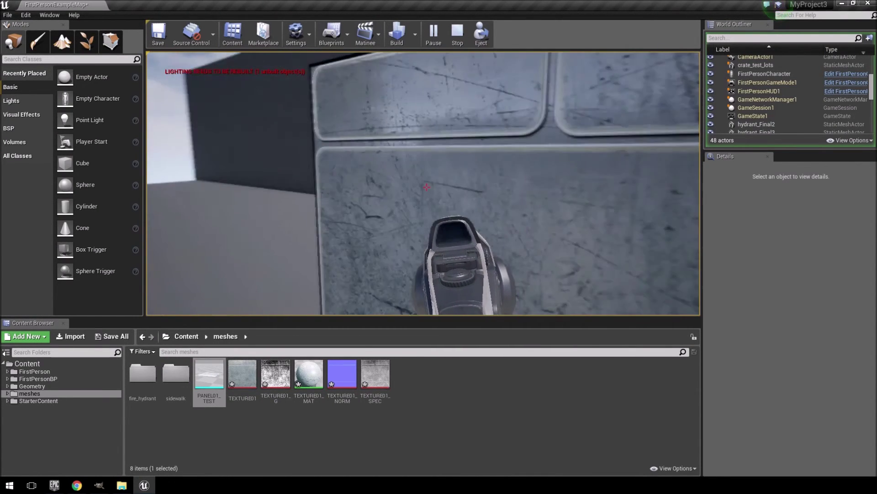
{"action": "key", "text": "s"}
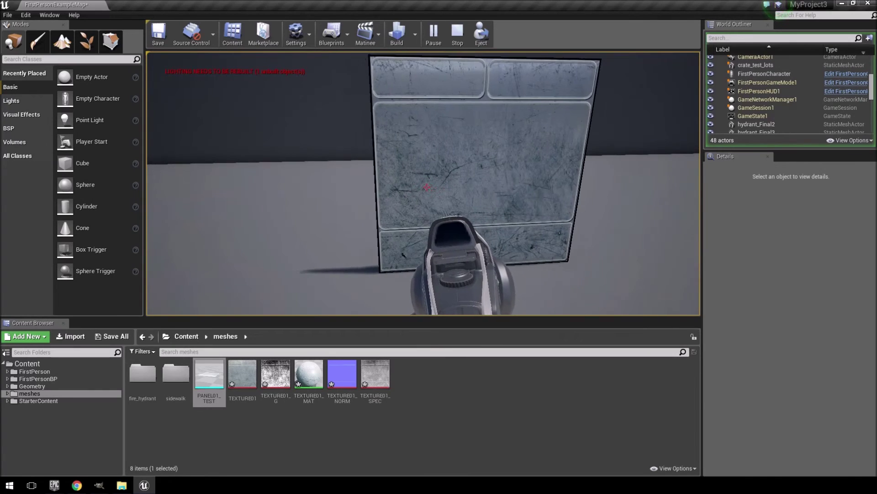
{"action": "key", "text": "Escape"}
Step: Duplicate the upright panel twice along the X axis, placing the copies edge to edge at X 50 cm and 250 cm
{"action": "left_click_drag", "start_coordinate": [450, 183], "coordinate": [218, 188]}
{"action": "key", "text": "s"}
{"action": "key", "text": "w"}
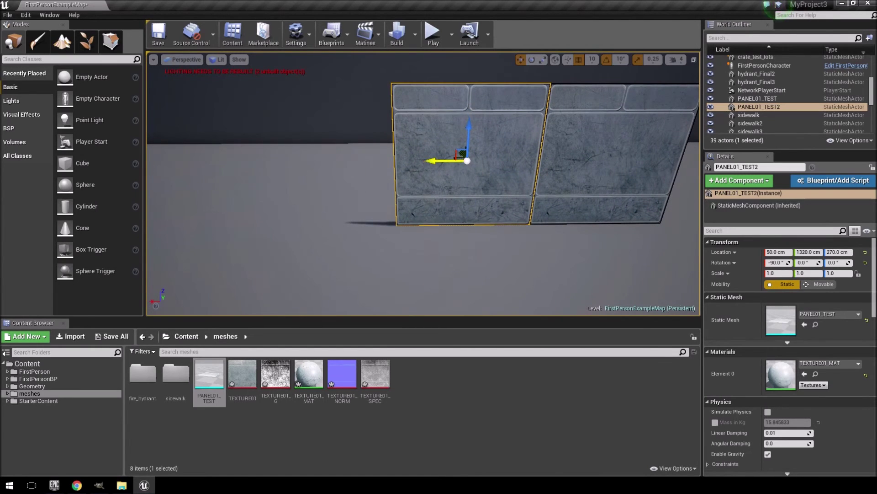
{"action": "left_click_drag", "start_coordinate": [441, 160], "coordinate": [295, 168], "text": "alt"}
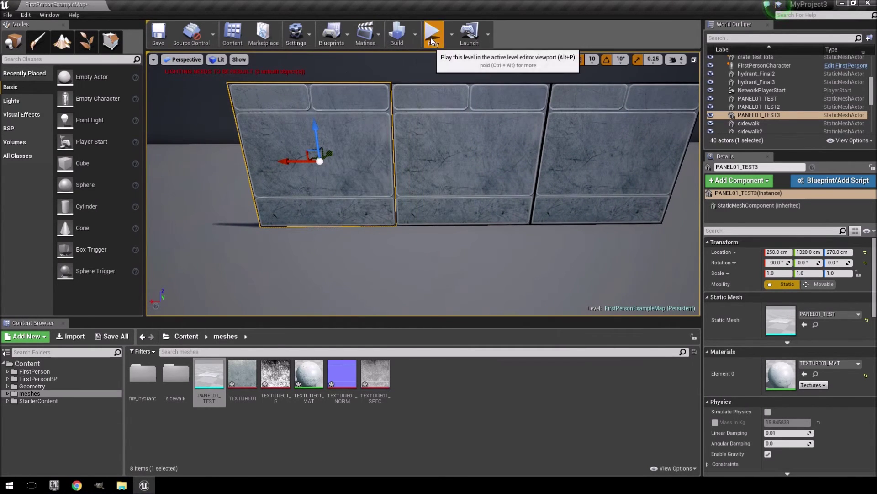
Step: Play the level and walk up to the three-panel row to examine the seams, bevelled edges and scratches up close
{"action": "left_click", "coordinate": [432, 33]}
{"action": "left_click", "coordinate": [423, 183]}
{"action": "key", "text": "w"}
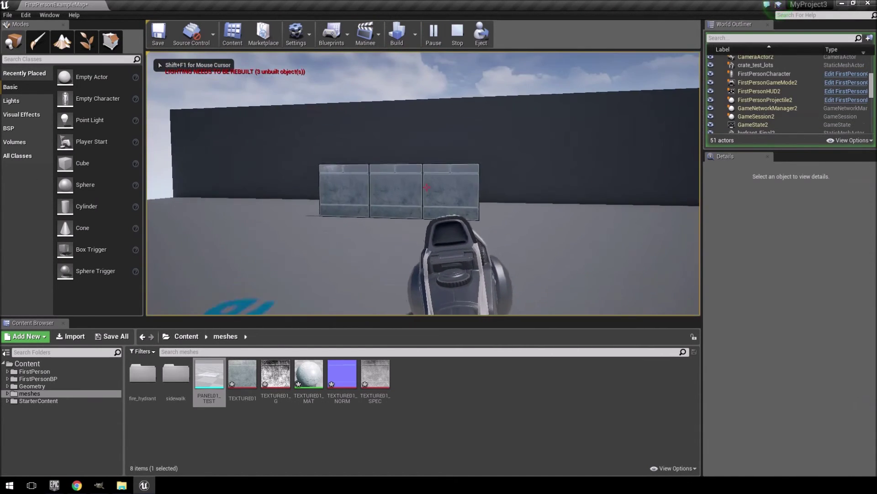
{"action": "key", "text": "w"}
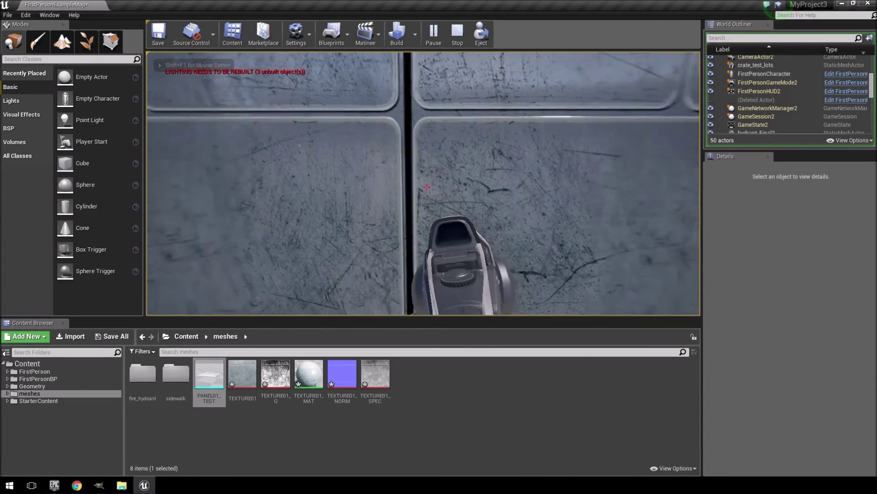
{"action": "key", "text": "a"}
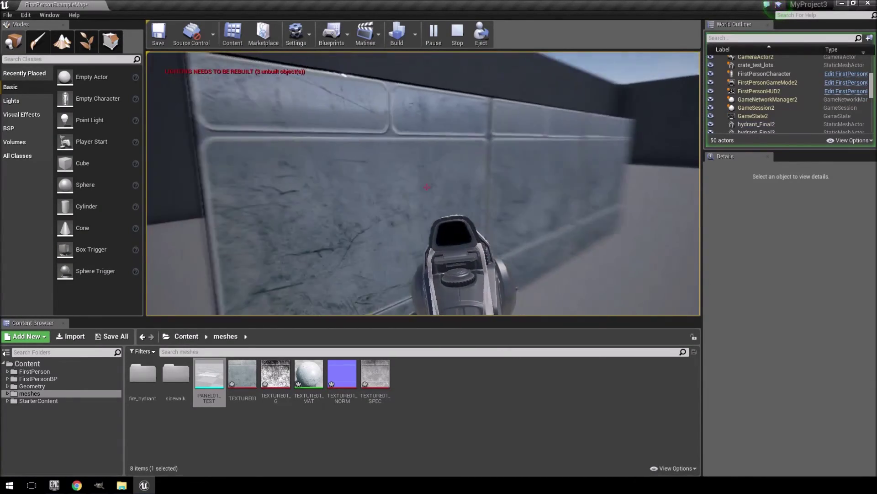
{"action": "key", "text": "w"}
{"action": "key", "text": "w"}
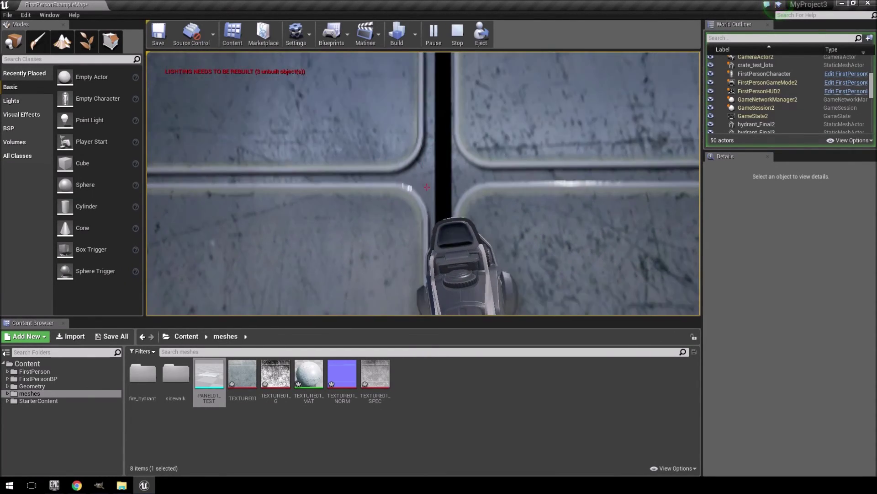
Step: Examine the panel row's highlights and scratches from oblique angles and varying distances, ending the play session
{"action": "key", "text": "s"}
{"action": "key", "text": "s"}
{"action": "key", "text": "w"}
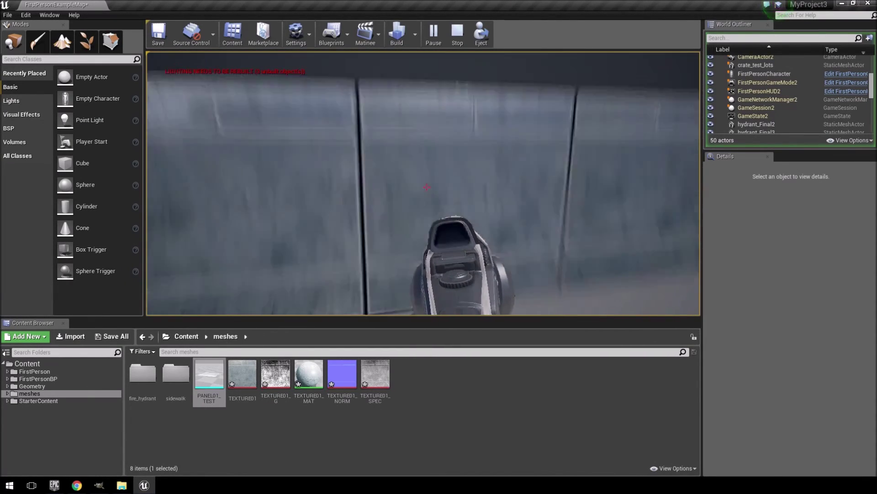
{"action": "key", "text": "s"}
{"action": "key", "text": "w"}
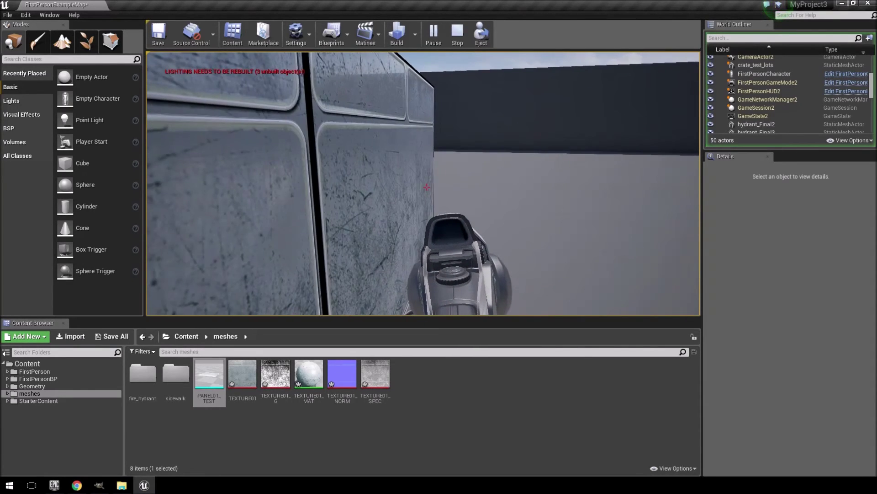
{"action": "key", "text": "s"}
{"action": "key", "text": "s"}
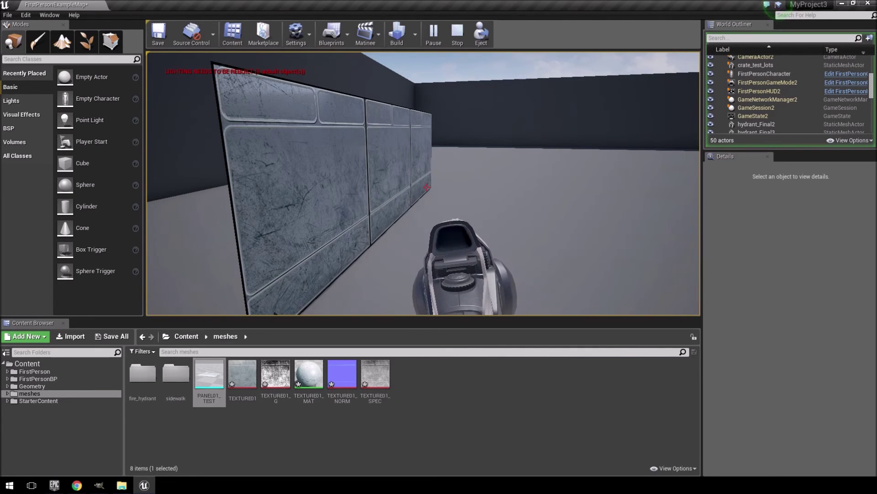
{"action": "key", "text": "w"}
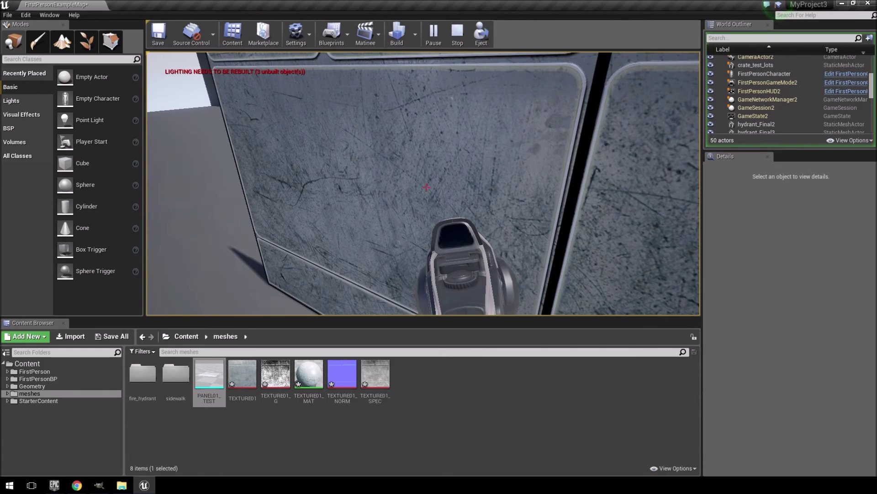
{"action": "key", "text": "s"}
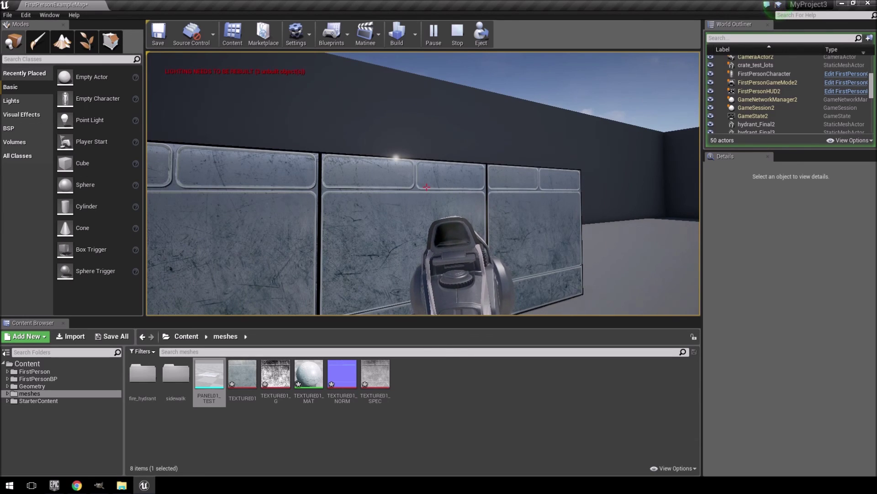
{"action": "key", "text": "Escape"}
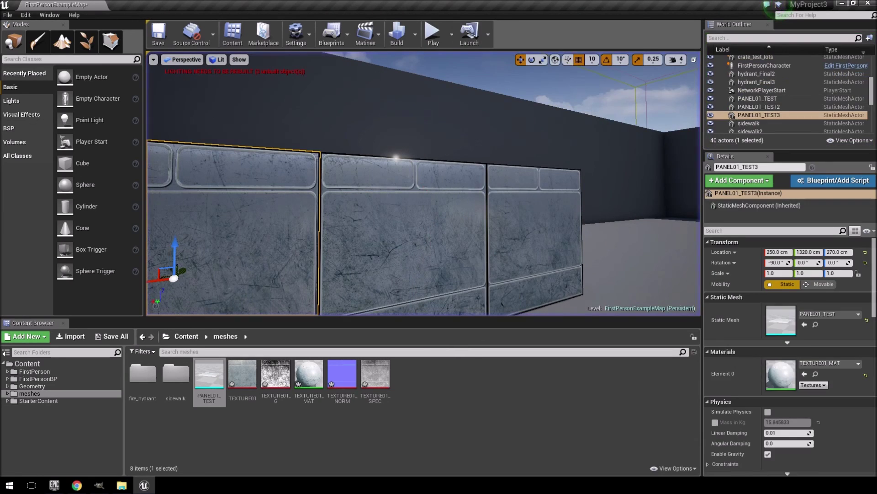